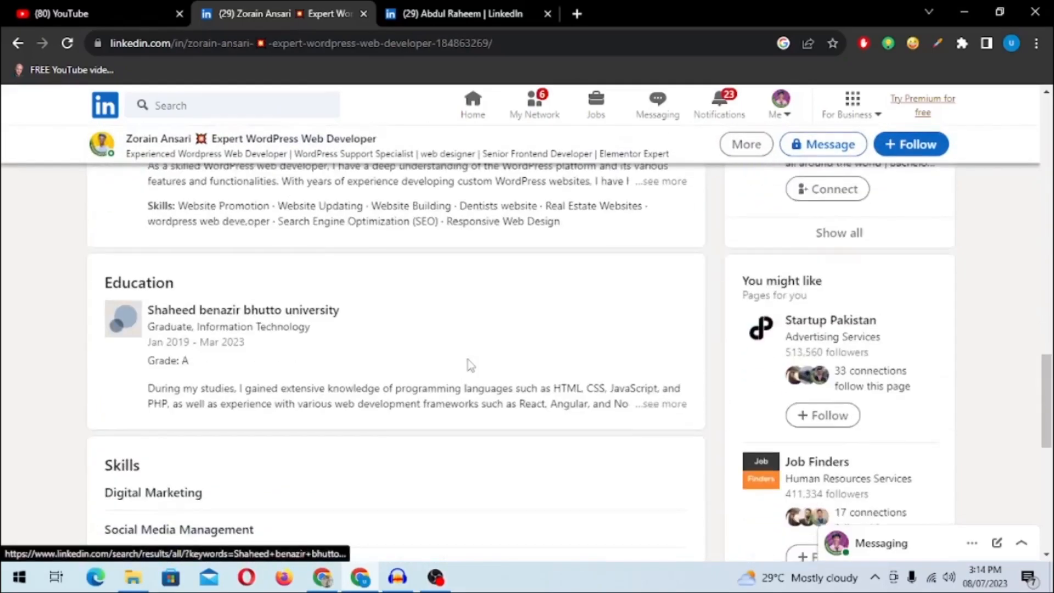
{"action": "scroll", "coordinate": [468, 364], "scroll_direction": "up", "scroll_amount": 4}
{"action": "key", "text": "ctrl+Tab"}
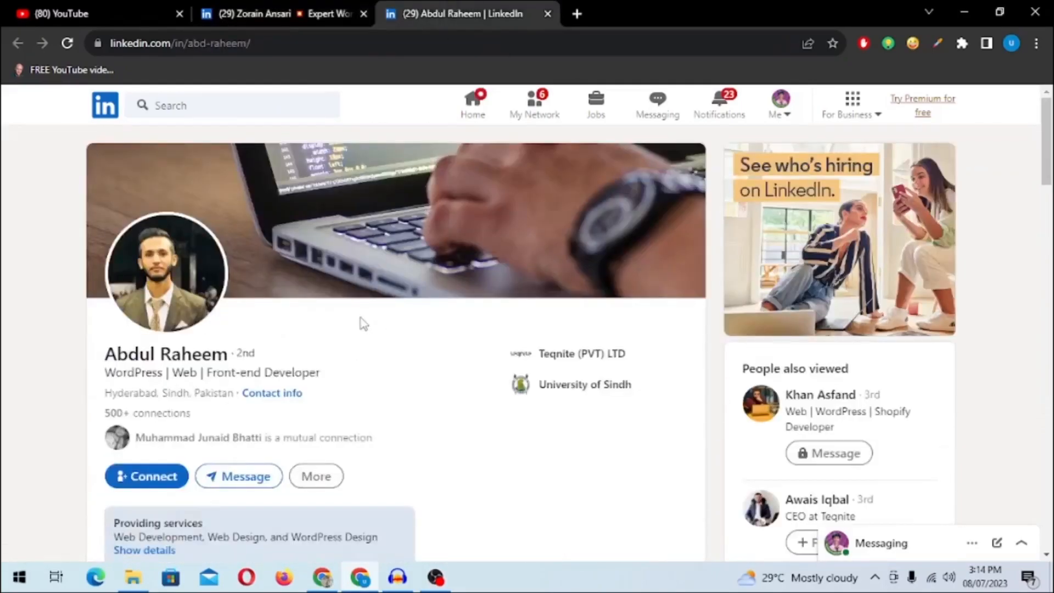
{"action": "scroll", "coordinate": [363, 324], "scroll_direction": "down", "scroll_amount": 3}
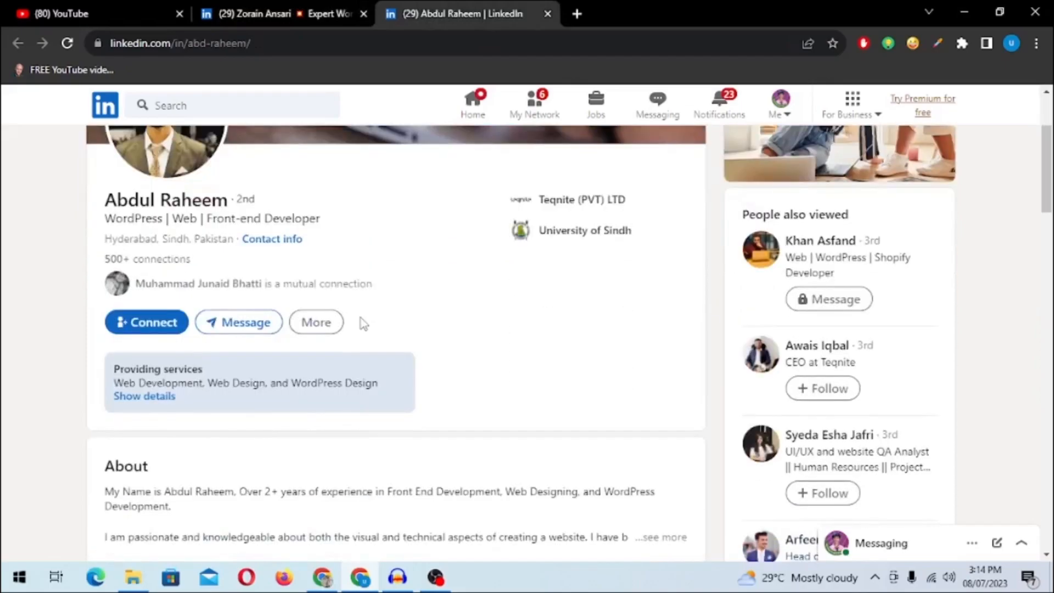
{"action": "left_click", "coordinate": [306, 8]}
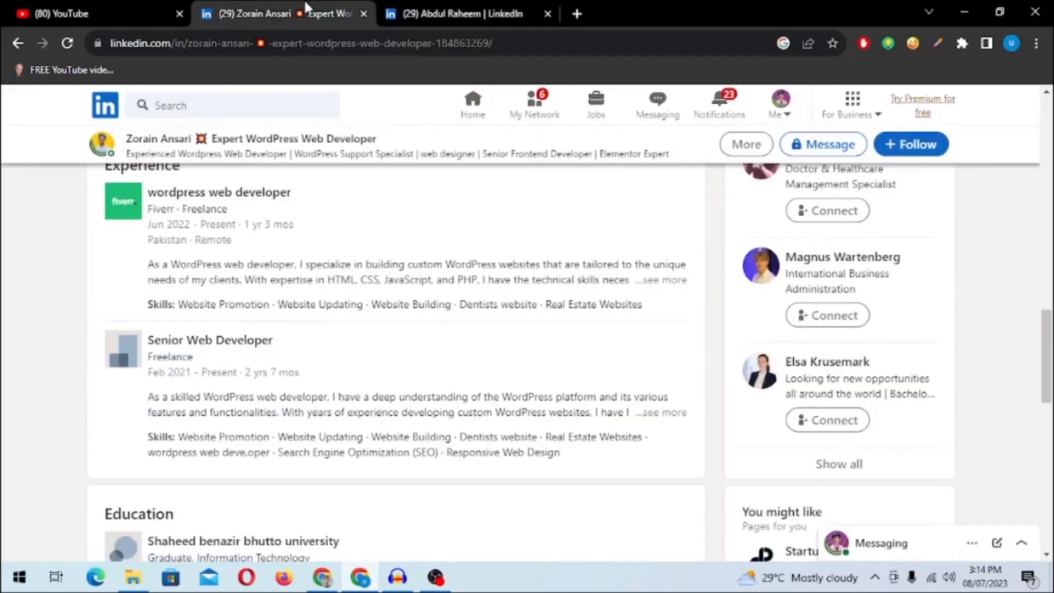
{"action": "scroll", "coordinate": [370, 313], "scroll_direction": "up", "scroll_amount": 10}
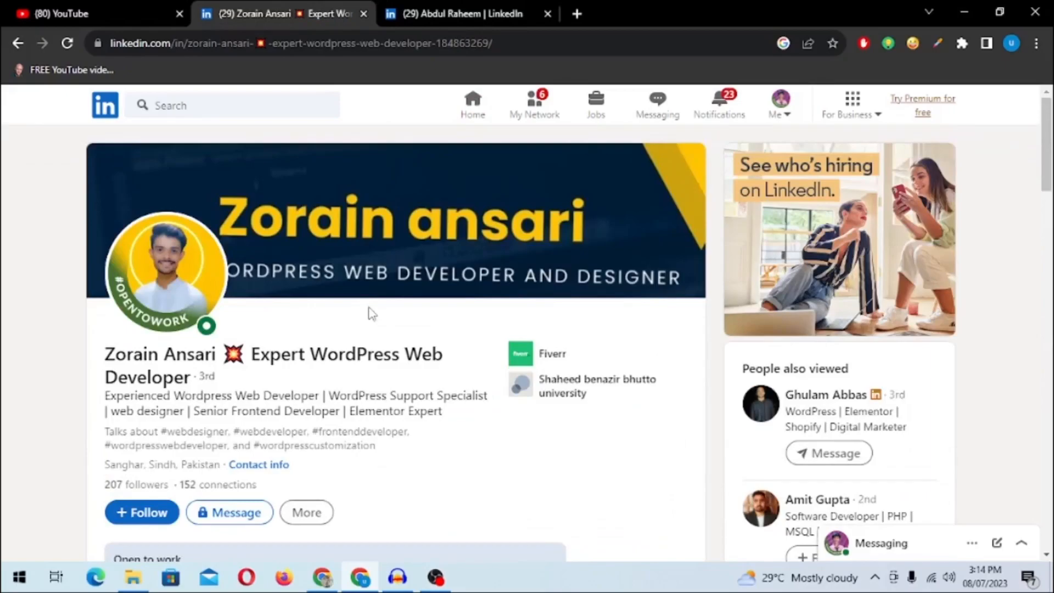
{"action": "scroll", "coordinate": [405, 287], "scroll_direction": "down", "scroll_amount": 3}
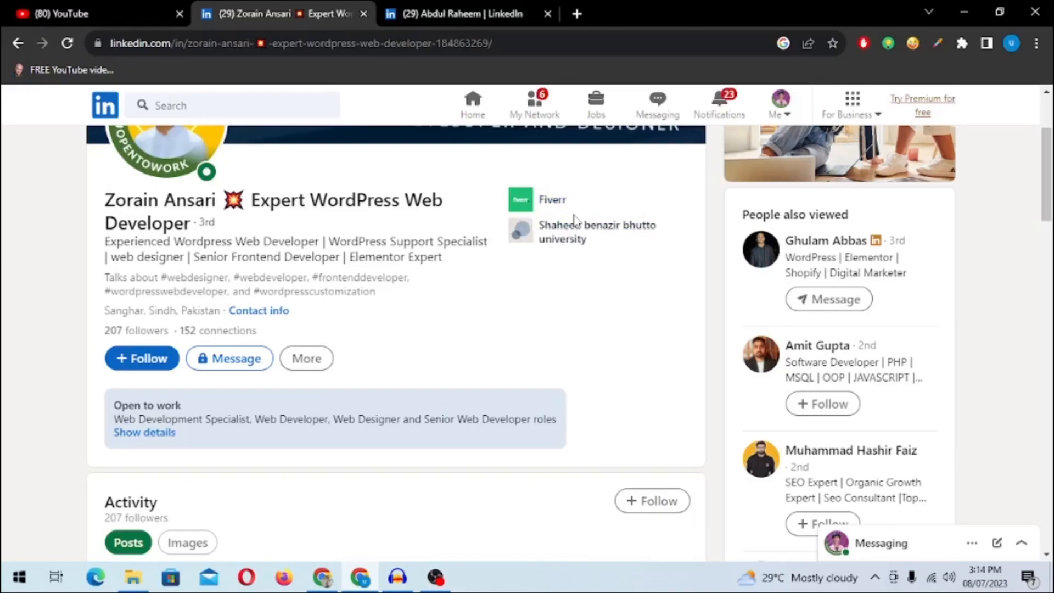
{"action": "scroll", "coordinate": [449, 310], "scroll_direction": "up", "scroll_amount": 4}
{"action": "scroll", "coordinate": [459, 357], "scroll_direction": "down", "scroll_amount": 7}
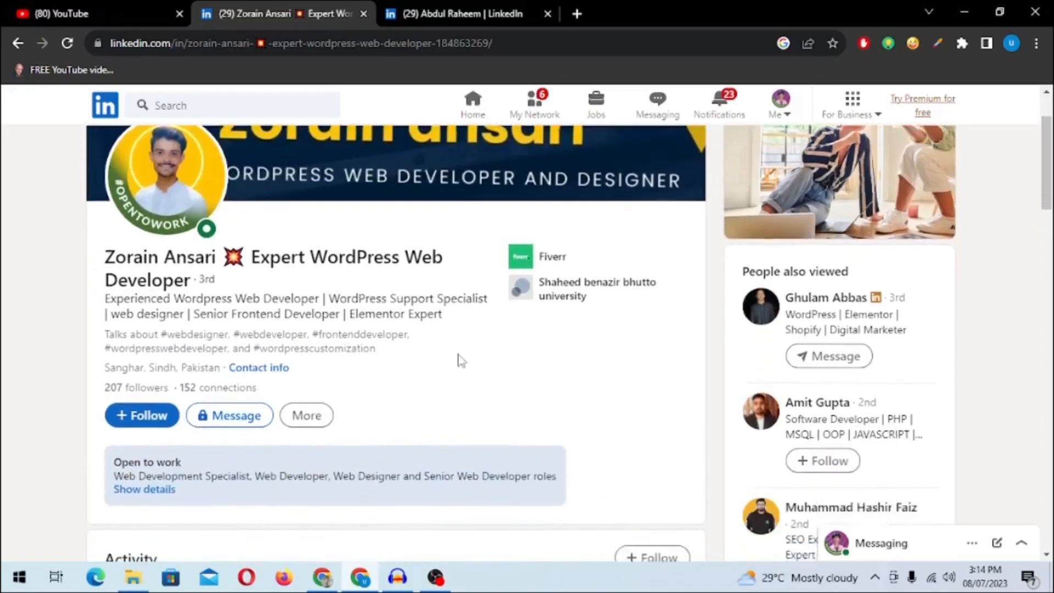
{"action": "scroll", "coordinate": [403, 343], "scroll_direction": "up", "scroll_amount": 5}
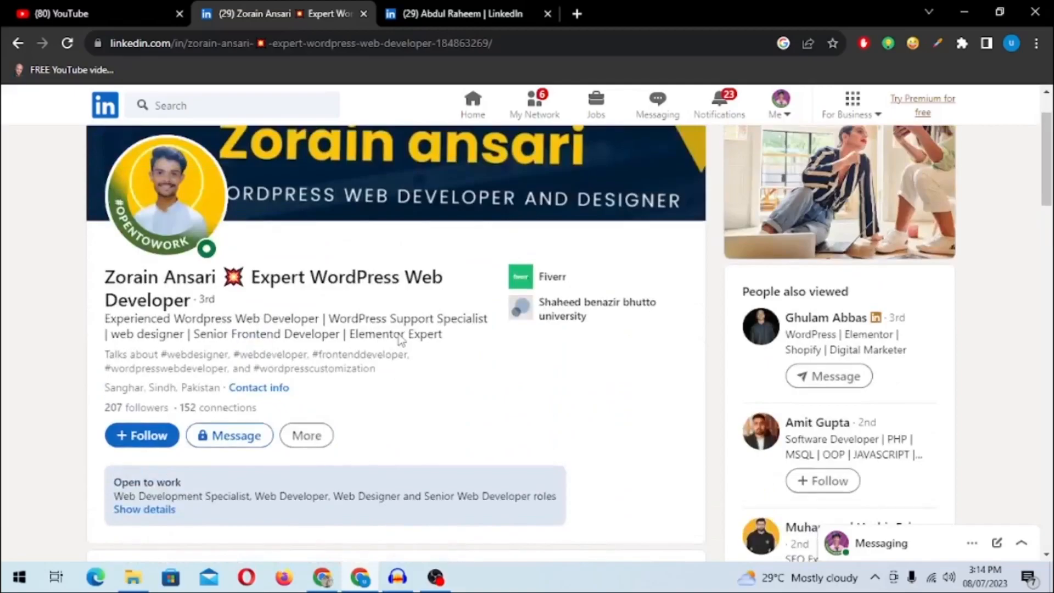
{"action": "scroll", "coordinate": [413, 310], "scroll_direction": "down", "scroll_amount": 4}
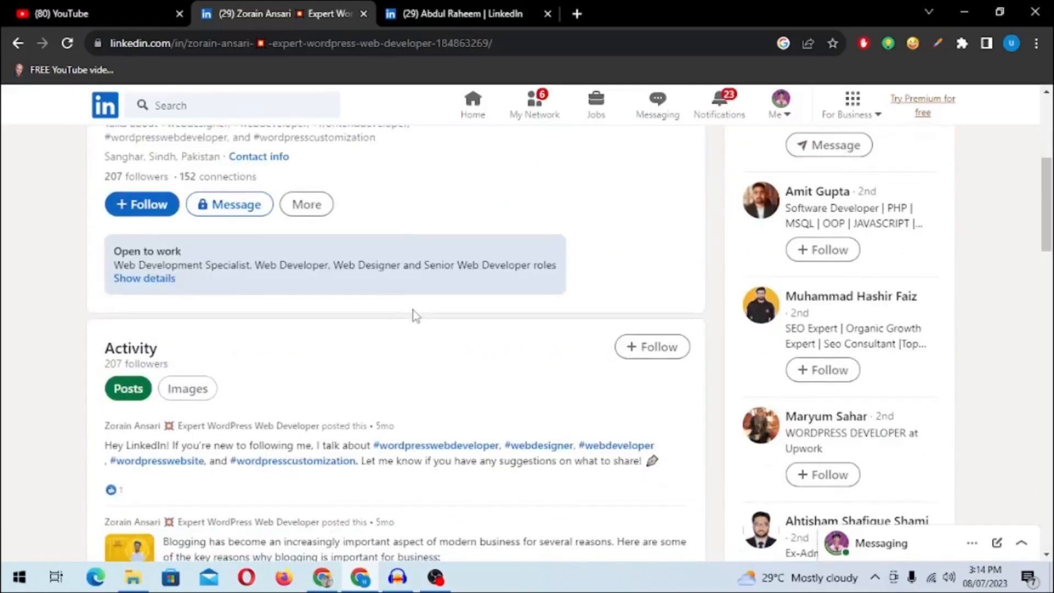
{"action": "scroll", "coordinate": [413, 310], "scroll_direction": "up", "scroll_amount": 4}
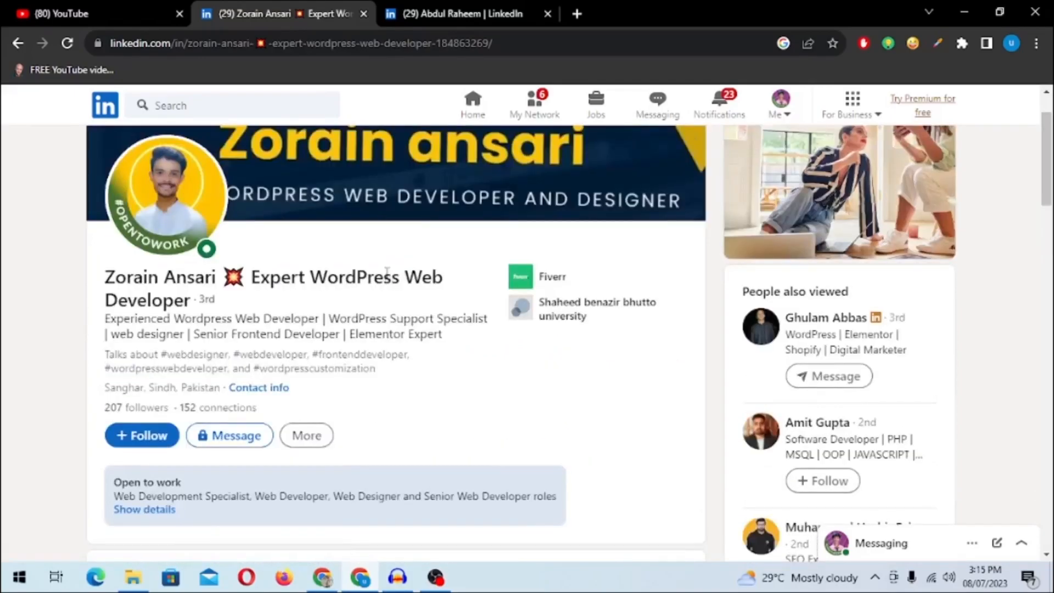
{"action": "left_click_drag", "start_coordinate": [455, 277], "coordinate": [248, 290]}
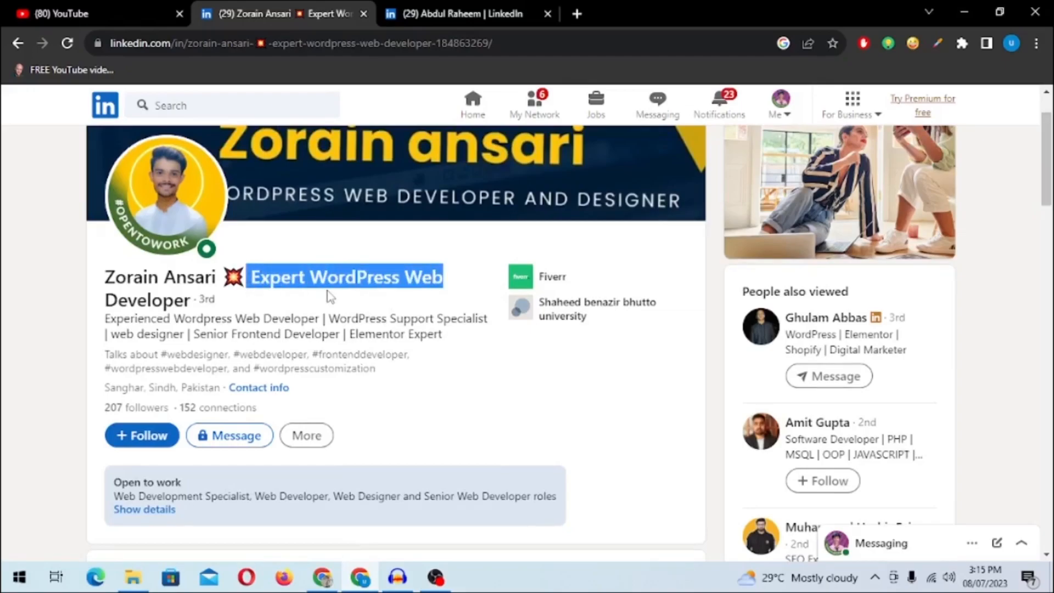
{"action": "left_click", "coordinate": [352, 277]}
{"action": "left_click_drag", "start_coordinate": [205, 282], "coordinate": [108, 277]}
{"action": "left_click", "coordinate": [472, 13]}
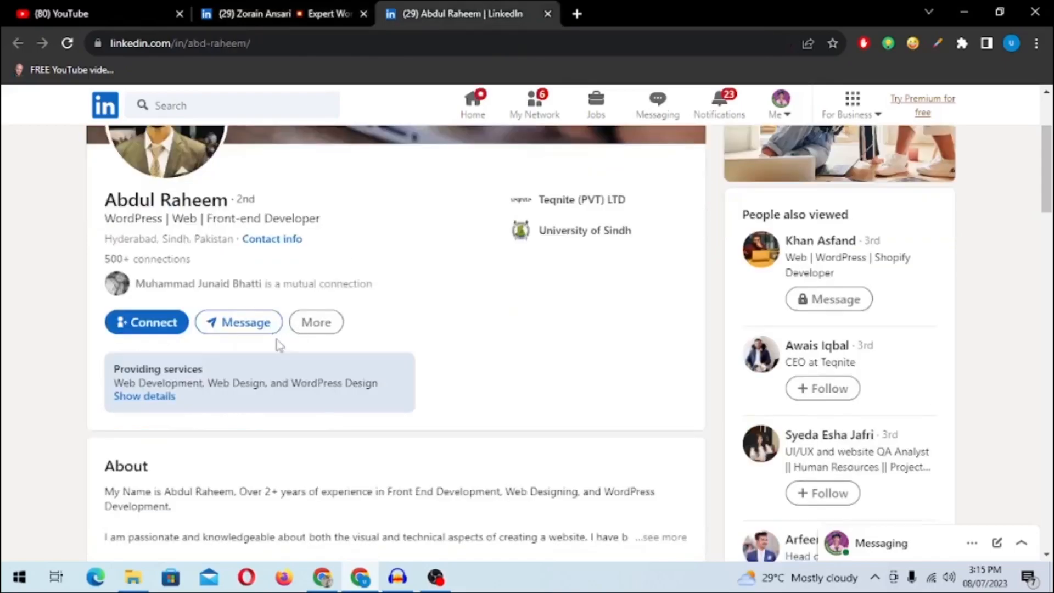
{"action": "key", "text": "ctrl+shift+Tab"}
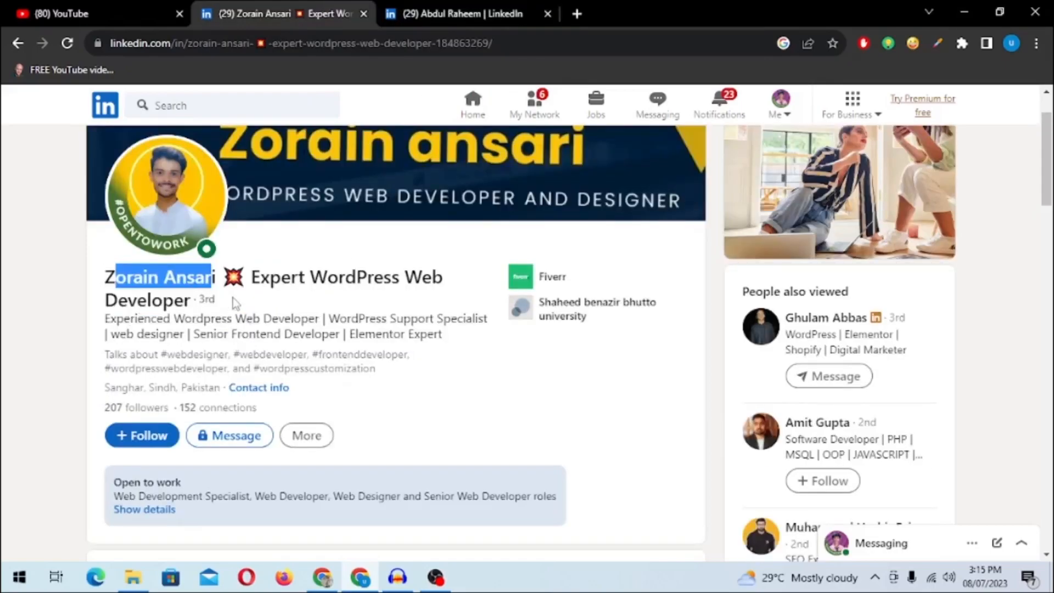
{"action": "left_click_drag", "start_coordinate": [252, 277], "coordinate": [434, 273]}
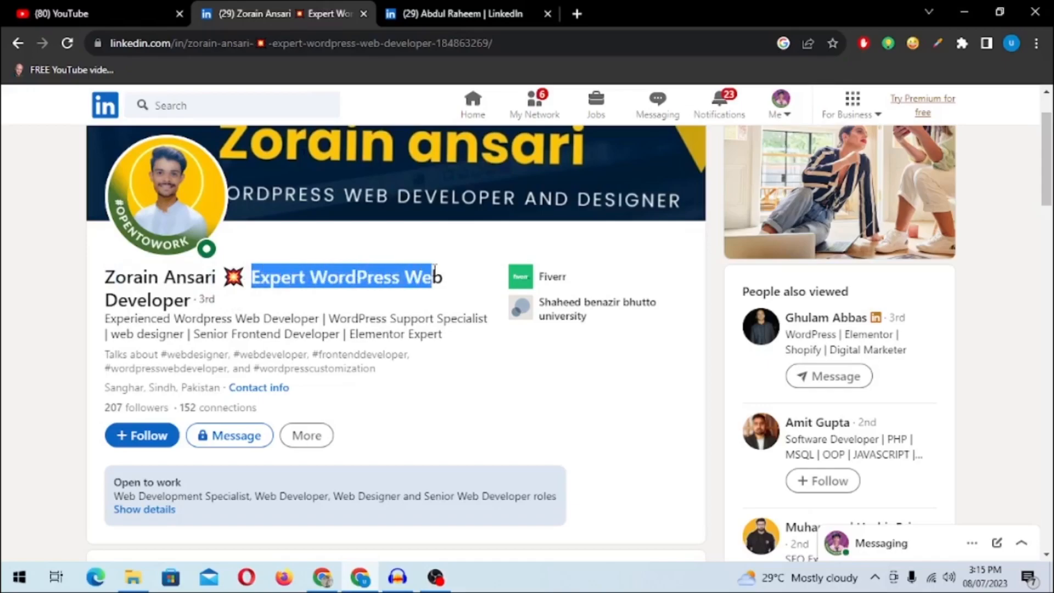
{"action": "left_click_drag", "start_coordinate": [106, 320], "coordinate": [480, 321]}
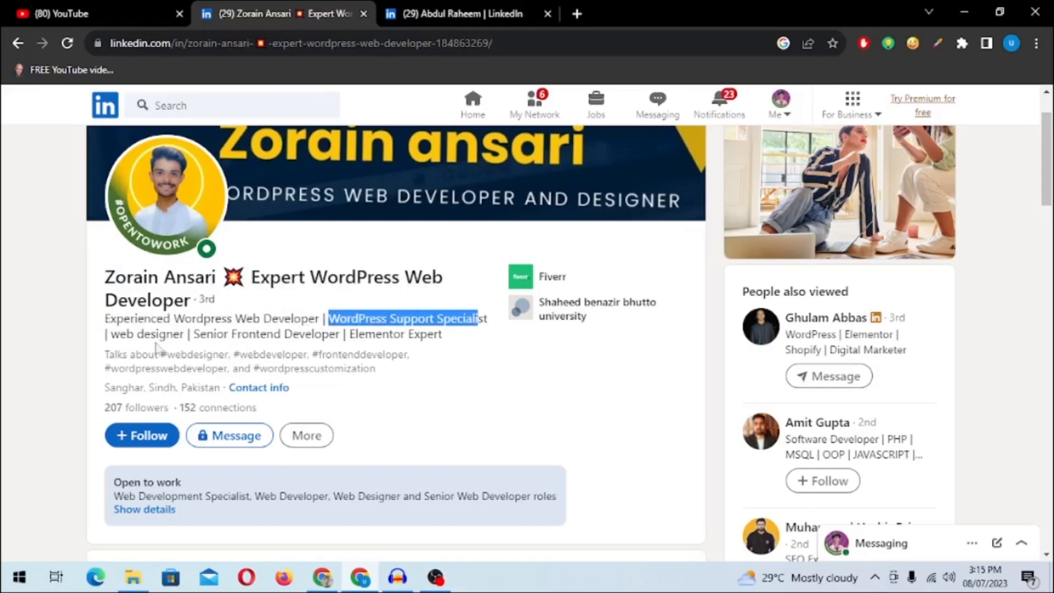
{"action": "left_click_drag", "start_coordinate": [114, 354], "coordinate": [172, 334]}
{"action": "left_click_drag", "start_coordinate": [347, 333], "coordinate": [454, 353]}
{"action": "left_click", "coordinate": [338, 363]}
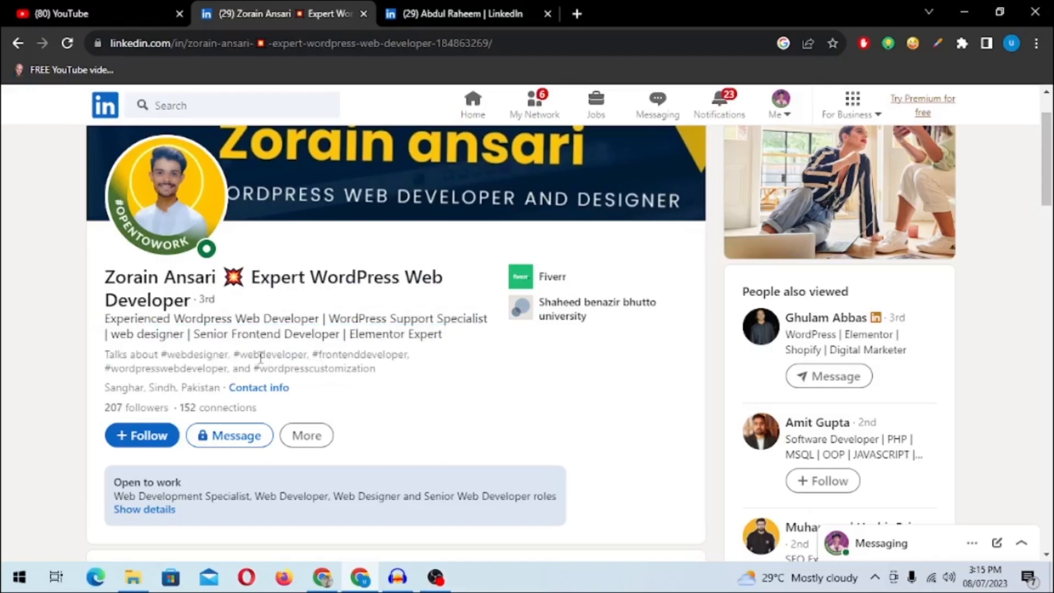
{"action": "left_click_drag", "start_coordinate": [167, 354], "coordinate": [420, 362]}
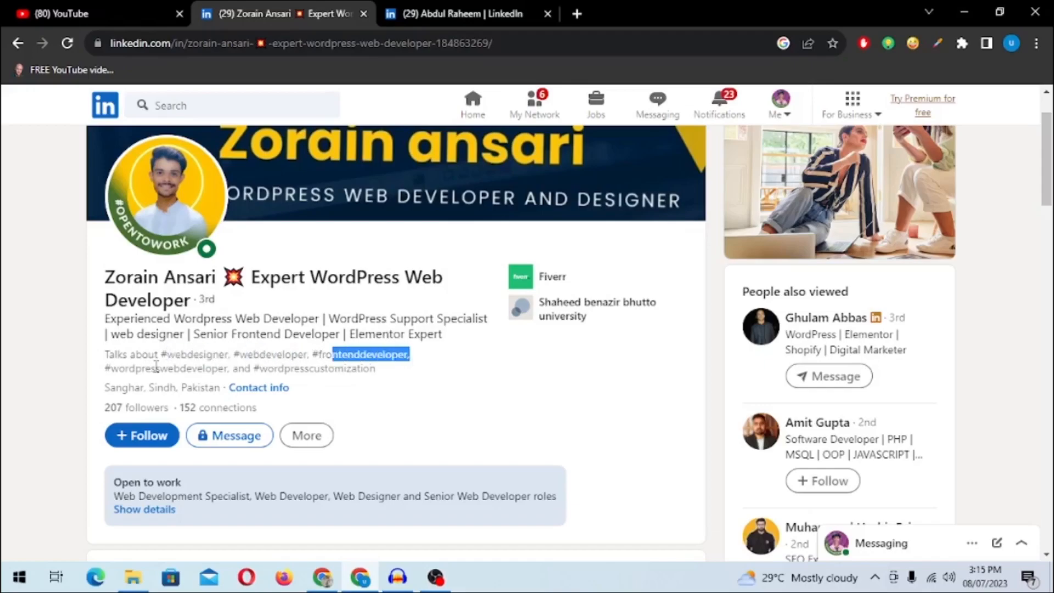
{"action": "scroll", "coordinate": [211, 356], "scroll_direction": "down", "scroll_amount": 7}
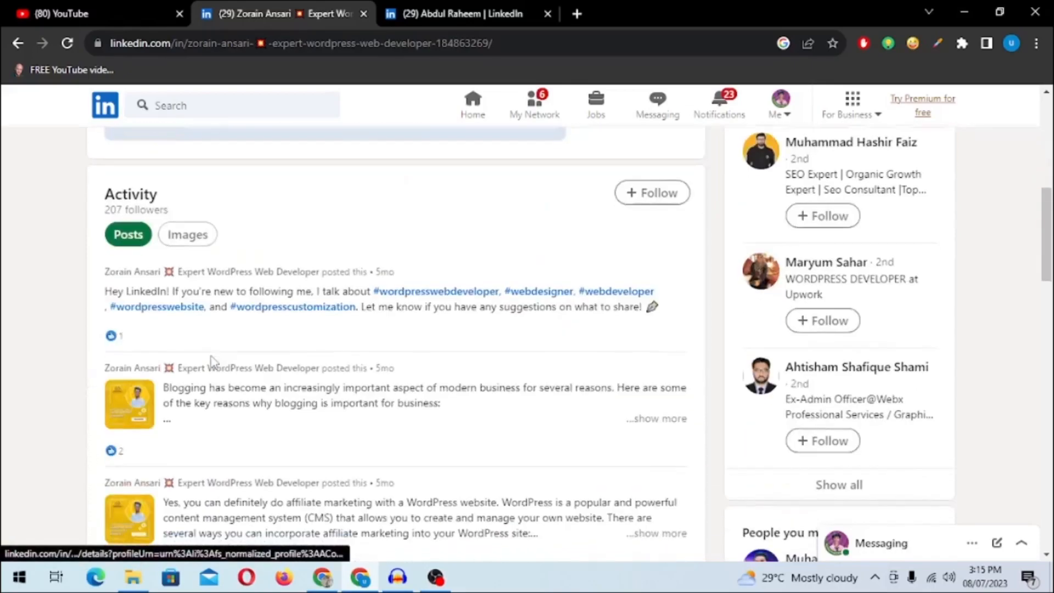
{"action": "scroll", "coordinate": [212, 360], "scroll_direction": "down", "scroll_amount": 3}
{"action": "scroll", "coordinate": [211, 357], "scroll_direction": "up", "scroll_amount": 10}
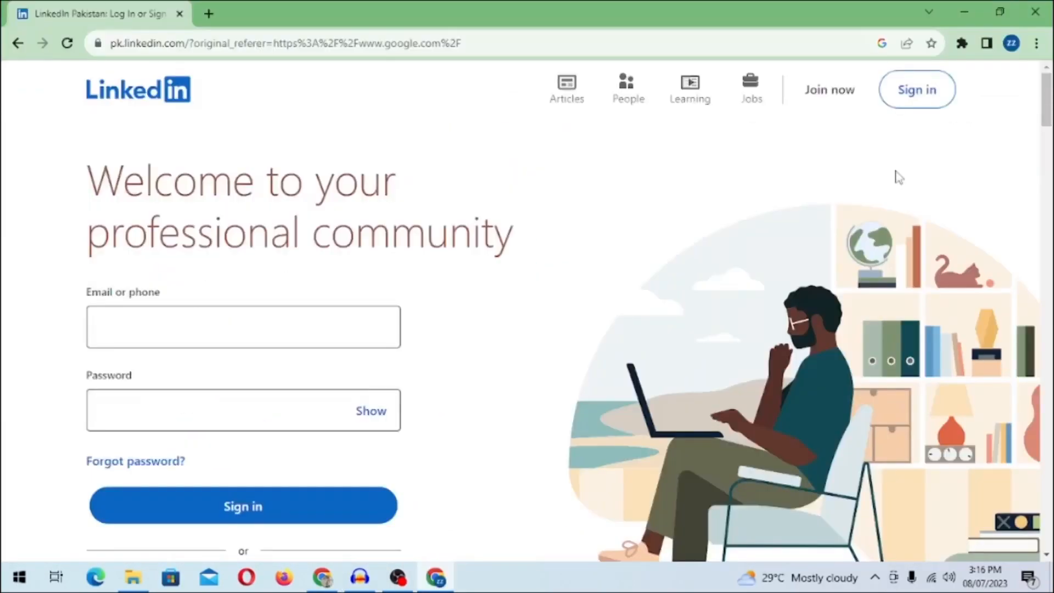
Enter the account e-mail in the LinkedIn login form, accepting the suggested address.
{"action": "scroll", "coordinate": [812, 172], "scroll_direction": "down", "scroll_amount": 4}
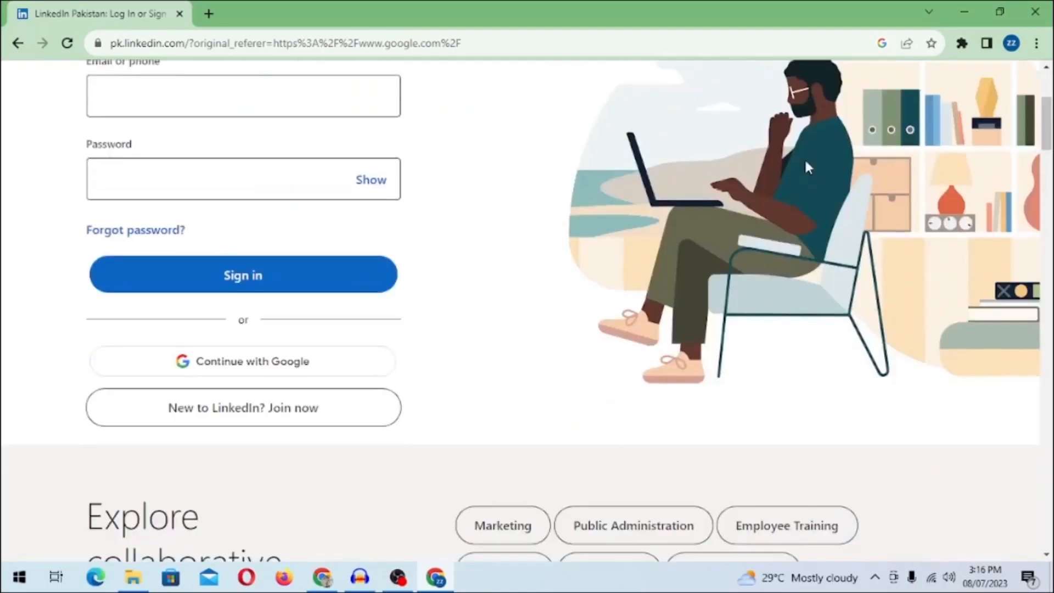
{"action": "scroll", "coordinate": [418, 240], "scroll_direction": "up", "scroll_amount": 4}
{"action": "scroll", "coordinate": [418, 240], "scroll_direction": "down", "scroll_amount": 3}
{"action": "scroll", "coordinate": [273, 280], "scroll_direction": "up", "scroll_amount": 3}
{"action": "left_click", "coordinate": [223, 332]}
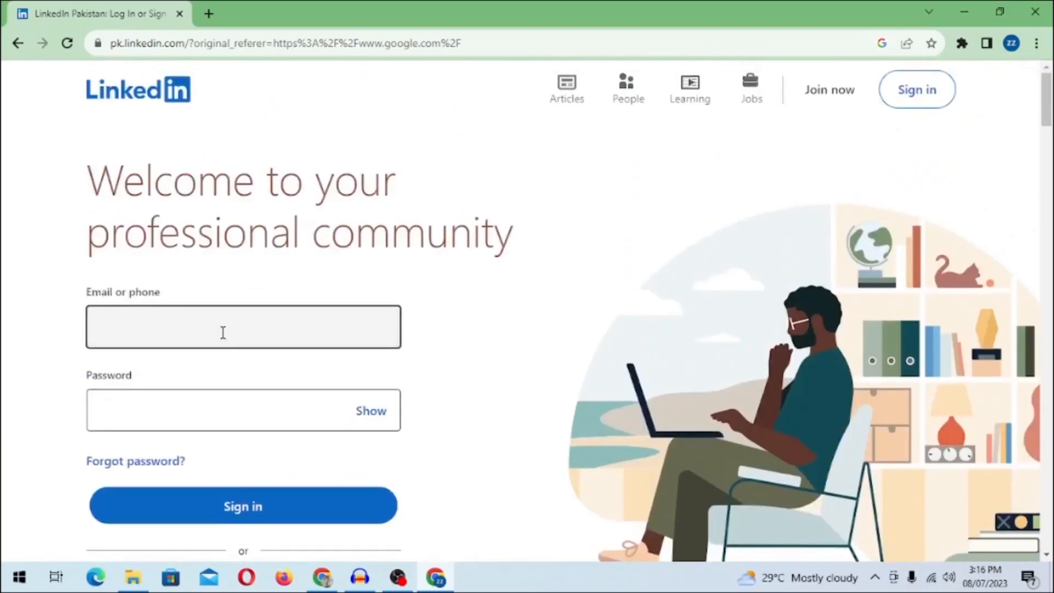
{"action": "type", "text": "zzgamers"}
{"action": "left_click", "coordinate": [241, 365]}
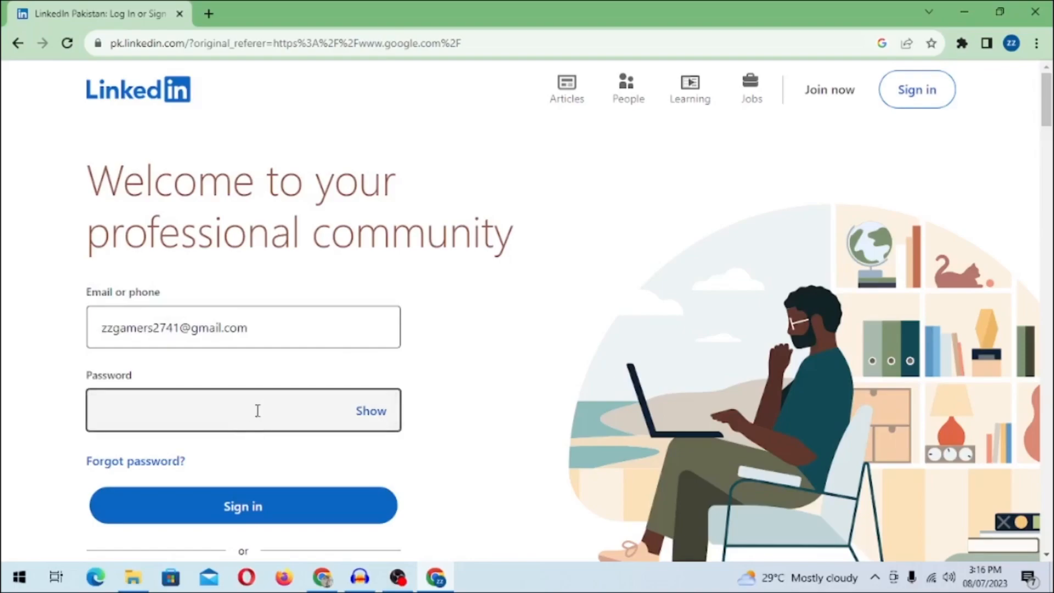
Type the account password, then go to the 'Join now' sign-up page instead.
{"action": "scroll", "coordinate": [329, 297], "scroll_direction": "down", "scroll_amount": 3}
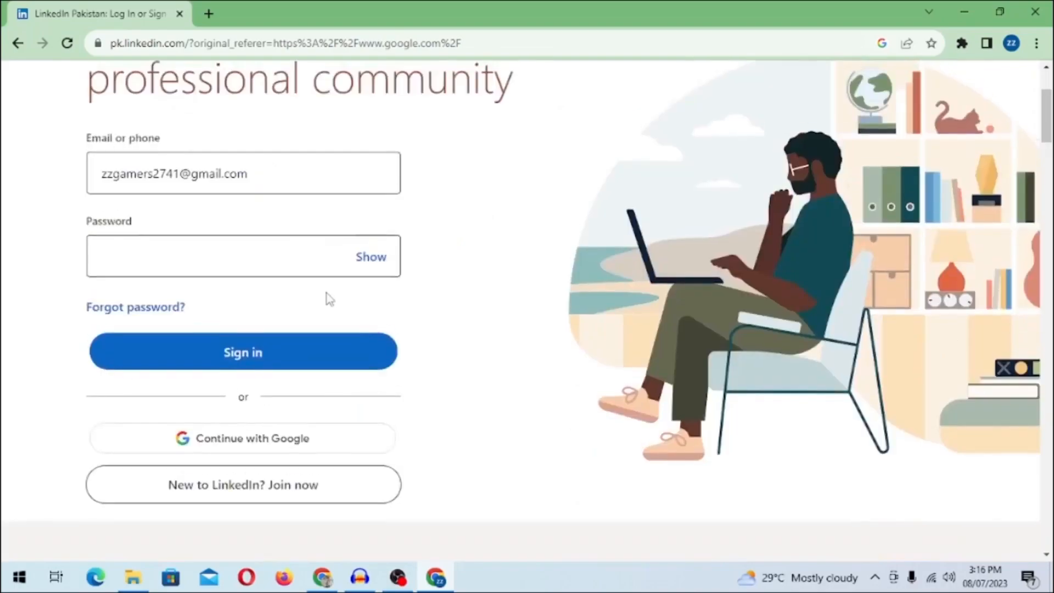
{"action": "scroll", "coordinate": [318, 297], "scroll_direction": "up", "scroll_amount": 1}
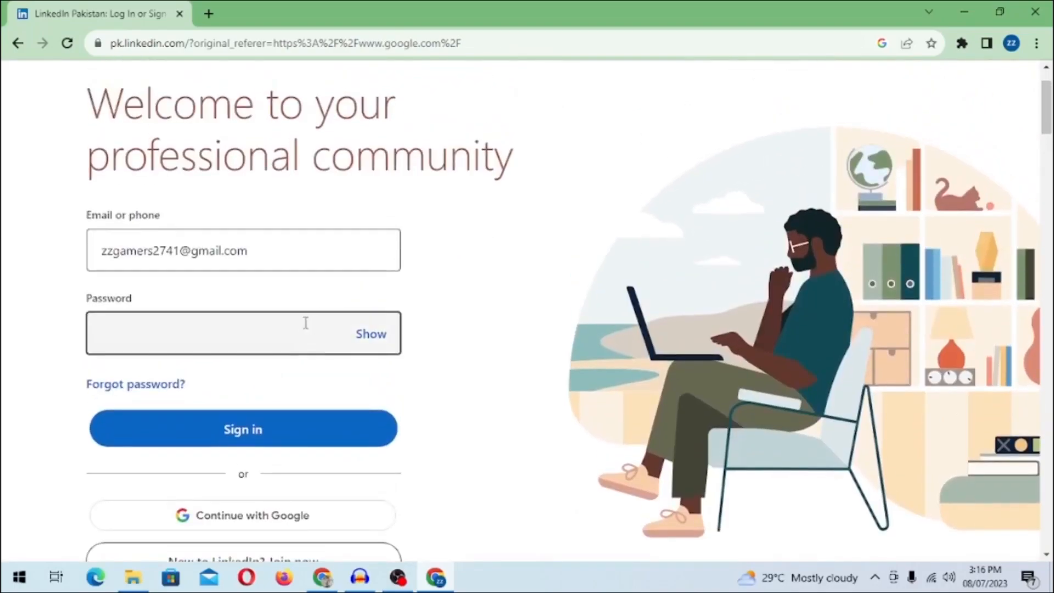
{"action": "left_click", "coordinate": [266, 337]}
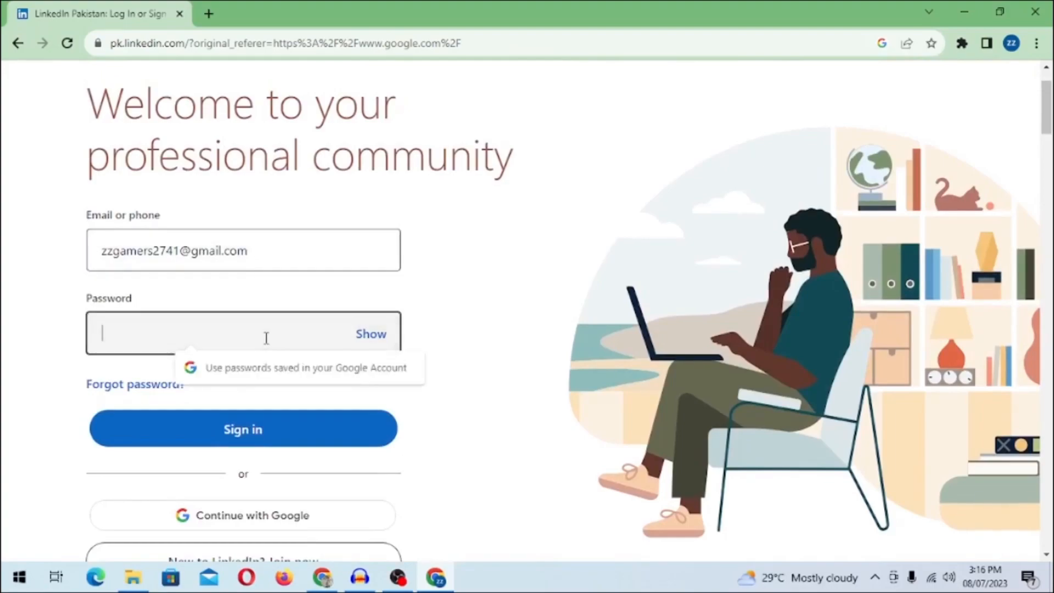
{"action": "type", "text": "z"}
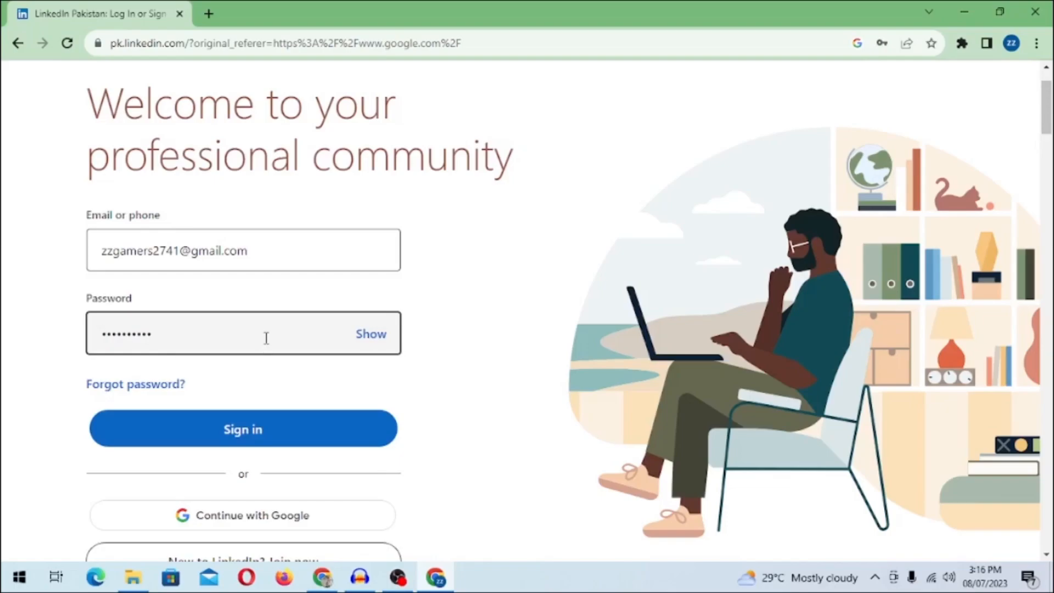
{"action": "scroll", "coordinate": [266, 337], "scroll_direction": "down", "scroll_amount": 1}
{"action": "left_click", "coordinate": [330, 487]}
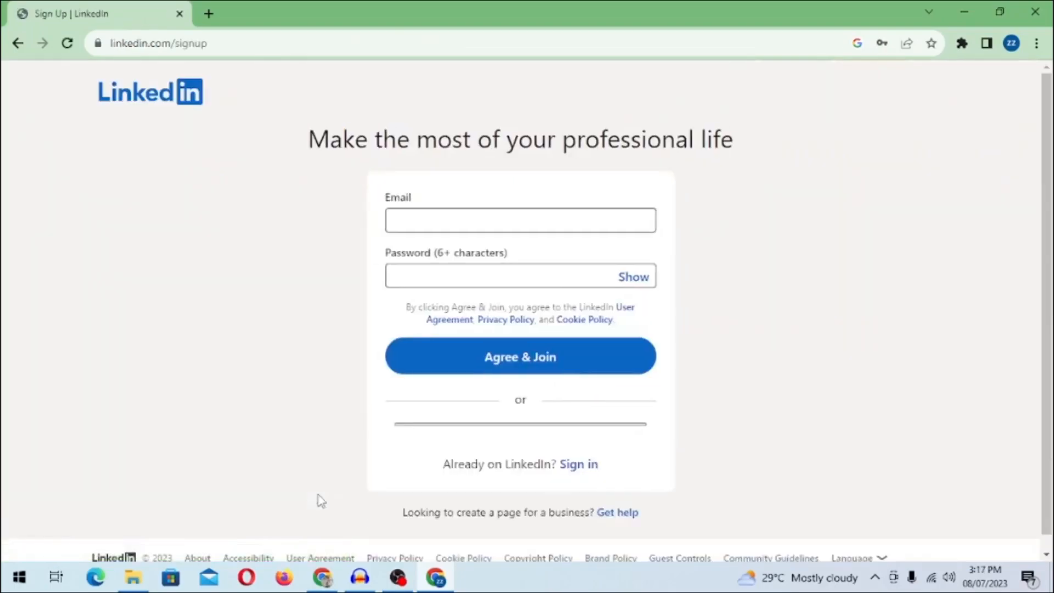
Paste the sign-up e-mail and enter a password for the new account.
{"action": "left_click", "coordinate": [456, 230]}
{"action": "key", "text": "ctrl+v"}
{"action": "left_click", "coordinate": [469, 277]}
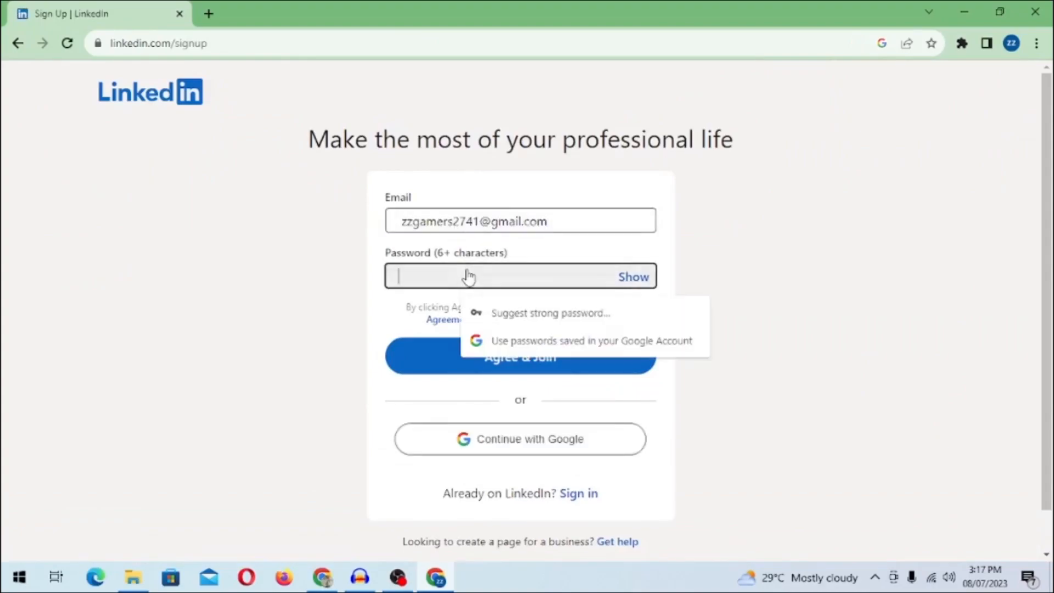
{"action": "type", "text": "•"}
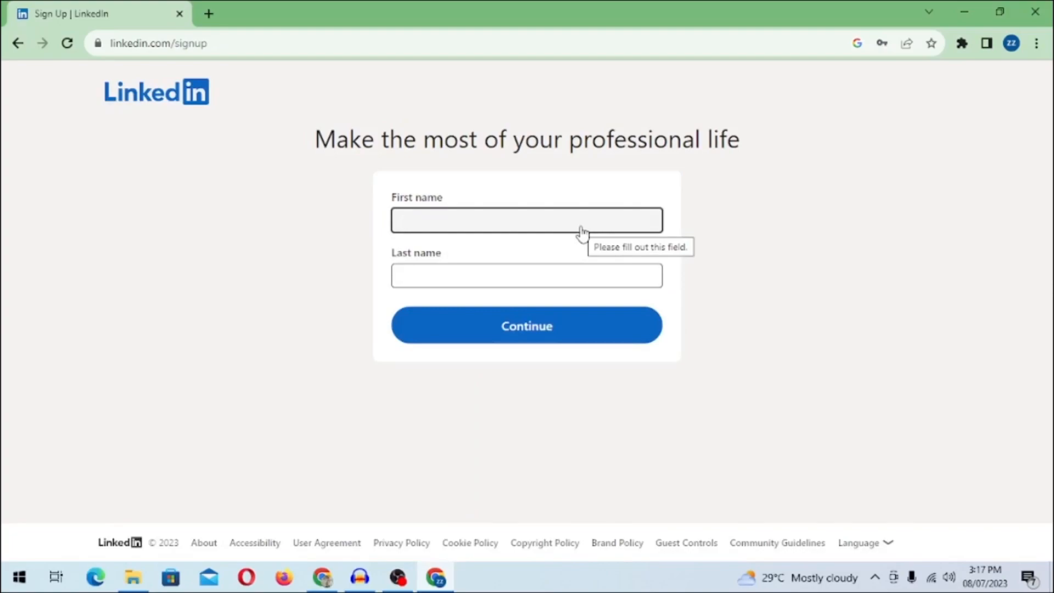
Enter the first and last name, continue, and decline Chrome's save-password prompt.
{"action": "type", "text": "z"}
{"action": "type", "text": "zorain"}
{"action": "key", "text": "Tab"}
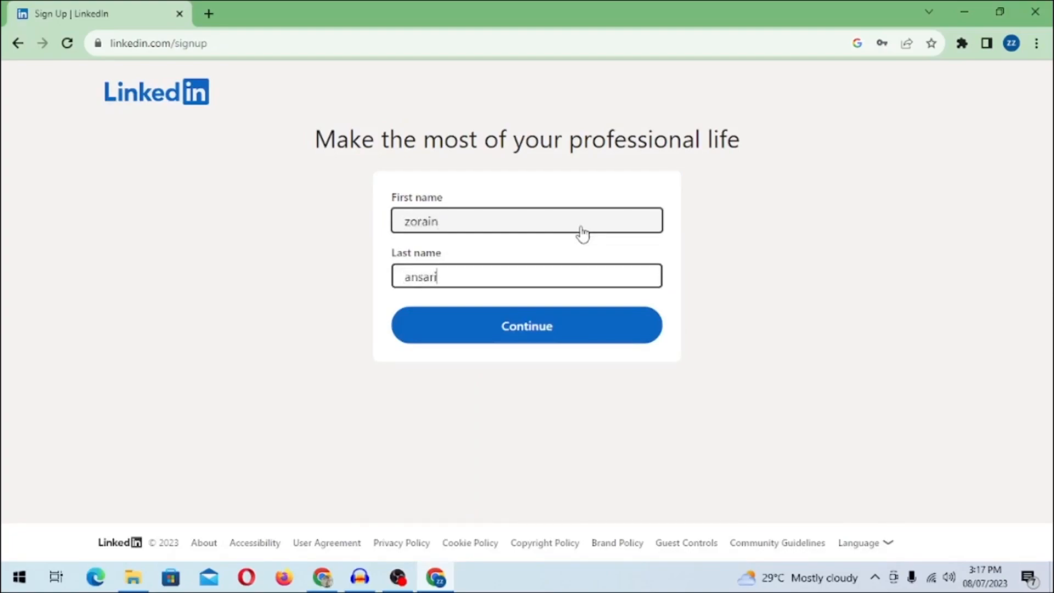
{"action": "left_click", "coordinate": [618, 308]}
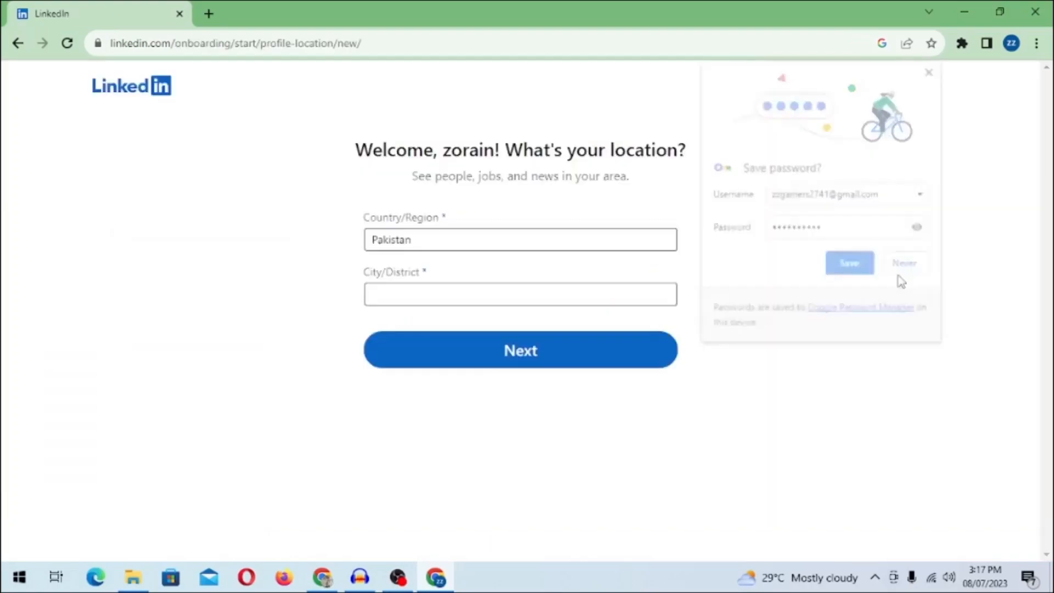
{"action": "left_click", "coordinate": [897, 277]}
{"action": "left_click", "coordinate": [454, 288]}
Set the location to Sanghar, Sindh, Pakistan and continue.
{"action": "type", "text": "sanghar"}
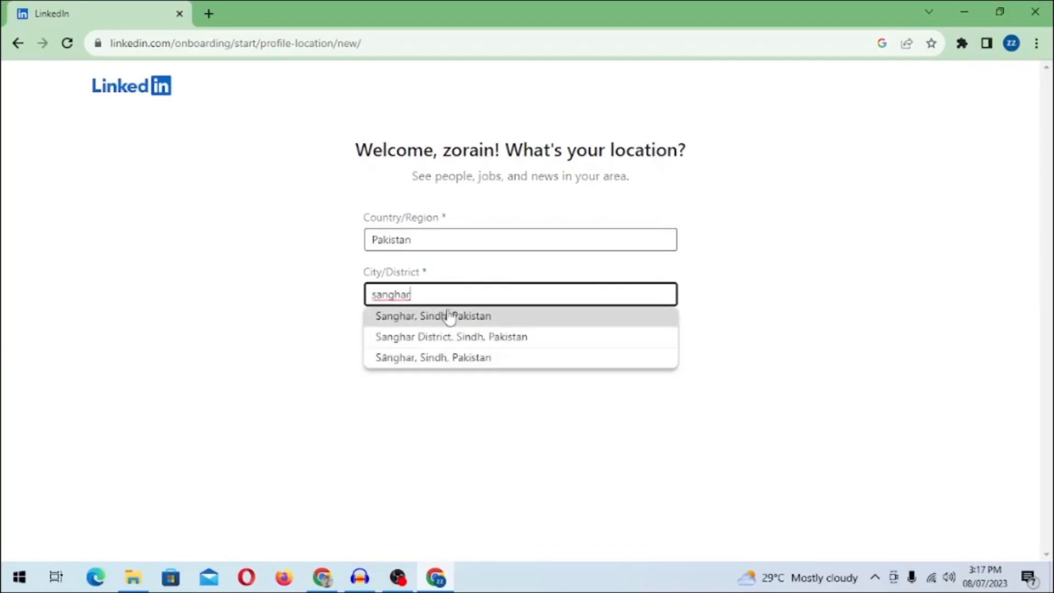
{"action": "left_click", "coordinate": [449, 313]}
{"action": "left_click", "coordinate": [475, 352]}
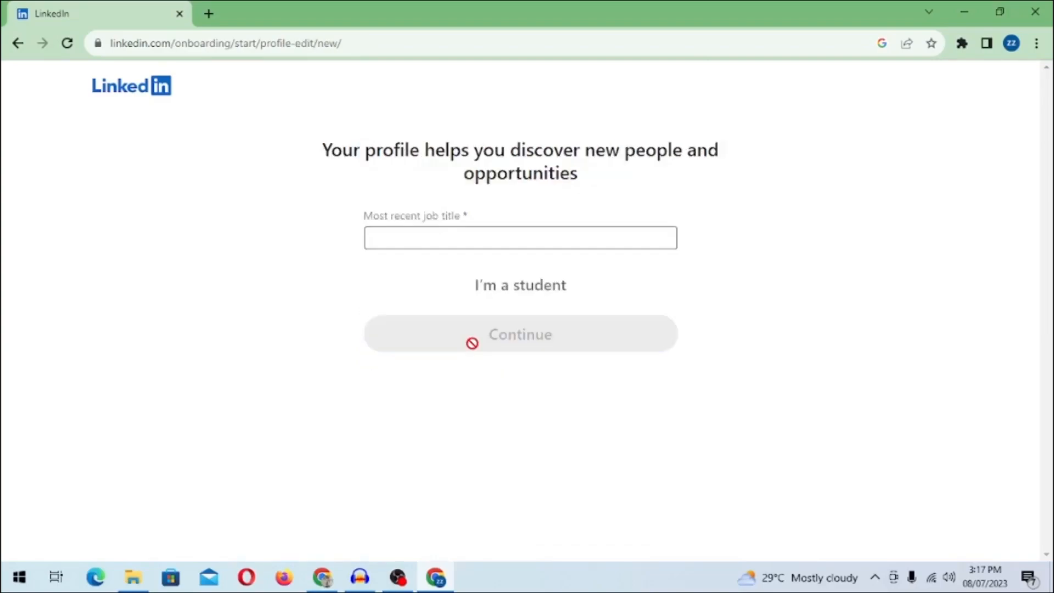
Set the most recent job title to Wordpress Developer with Freelance employment type.
{"action": "left_click", "coordinate": [456, 249]}
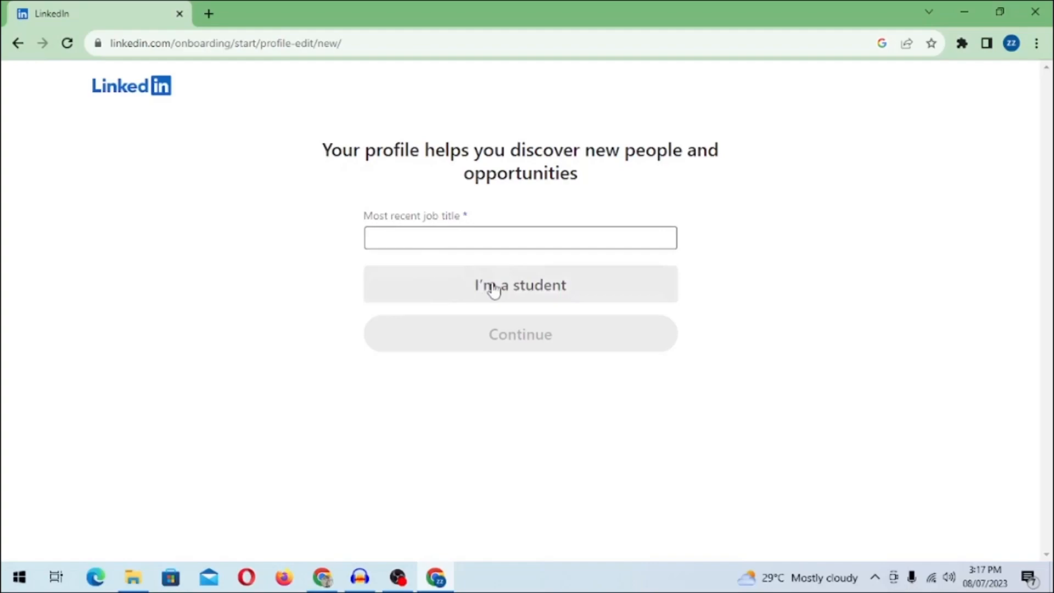
{"action": "left_click", "coordinate": [518, 237]}
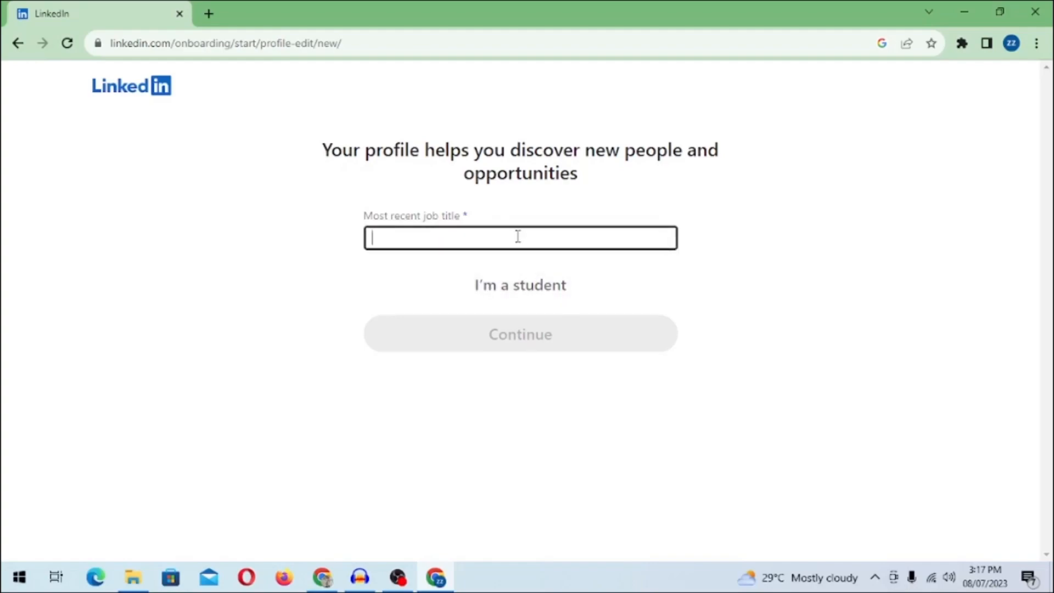
{"action": "type", "text": "wordpr"}
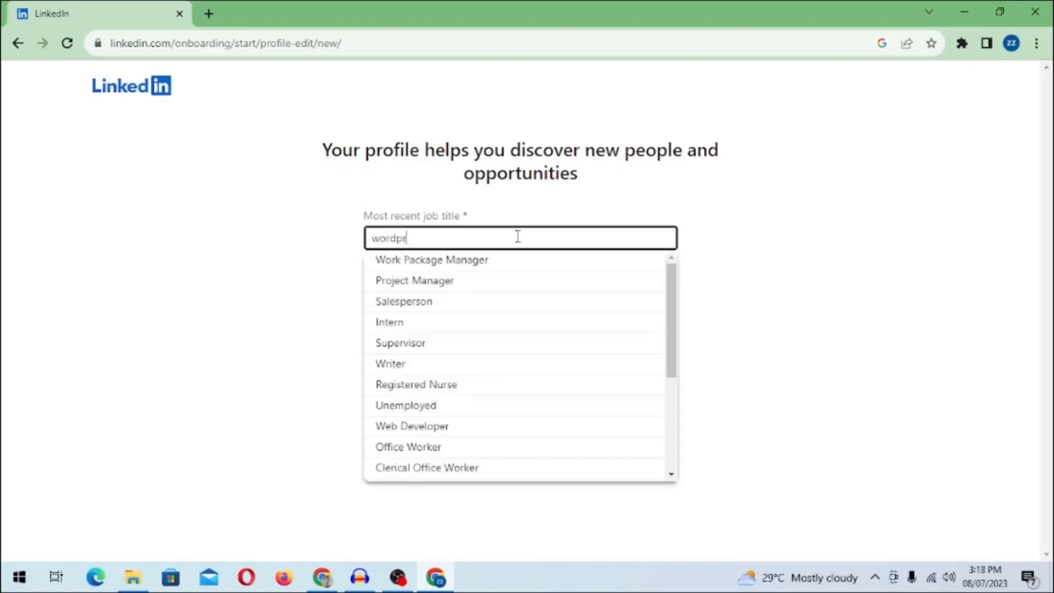
{"action": "type", "text": "ess"}
{"action": "left_click", "coordinate": [507, 262]}
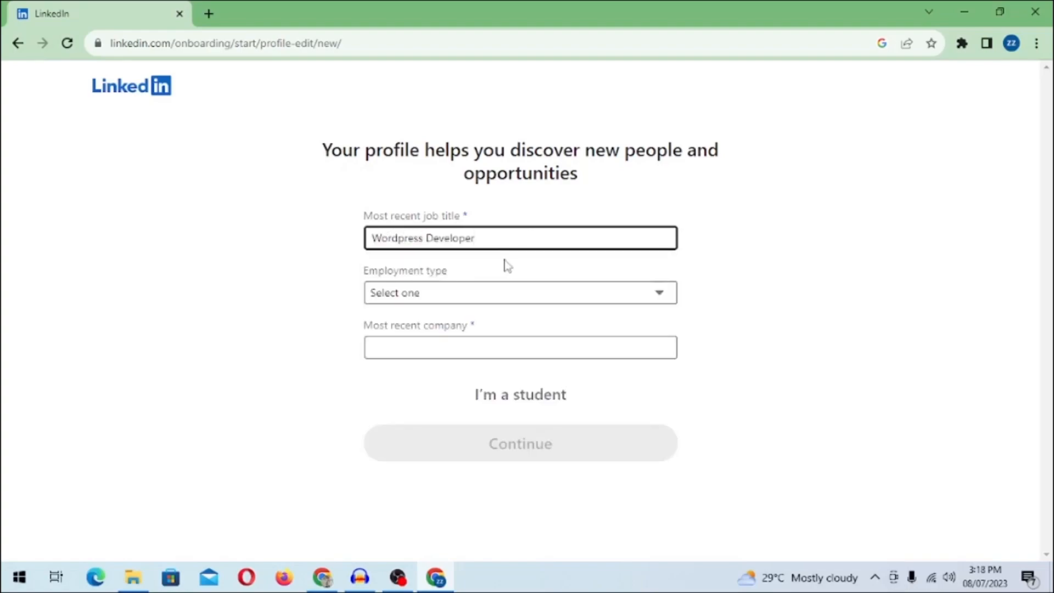
{"action": "left_click", "coordinate": [414, 292]}
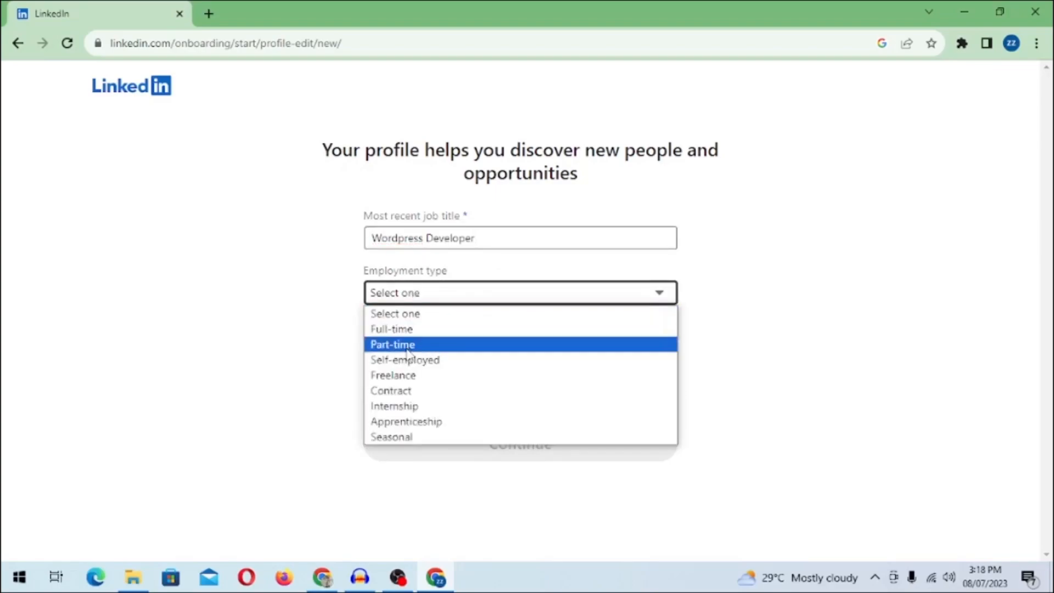
{"action": "left_click", "coordinate": [415, 375]}
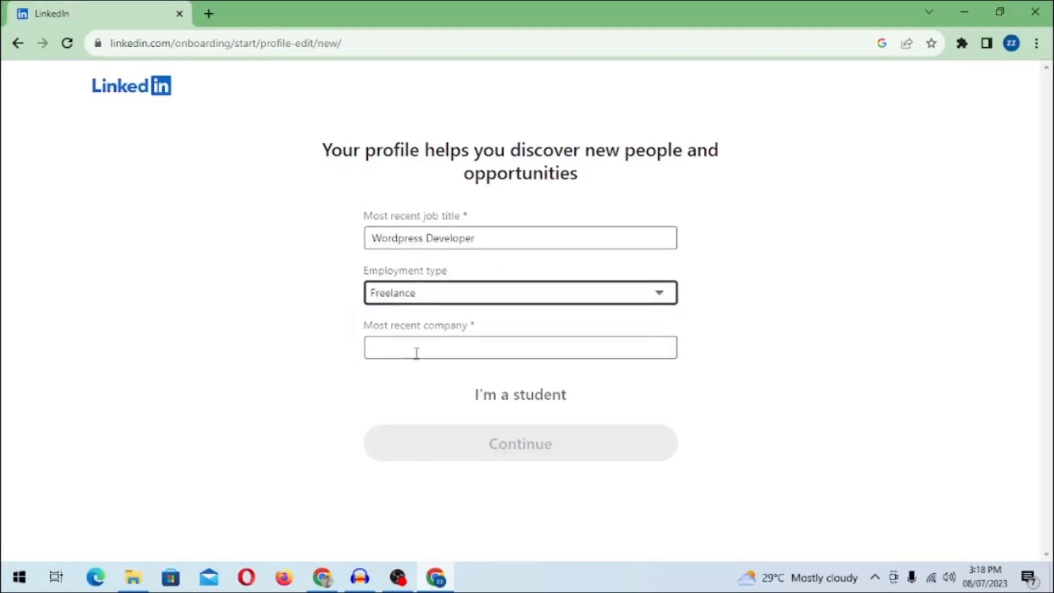
Choose Fiverr as the company, submit the job details, and open Gmail in a new tab.
{"action": "left_click", "coordinate": [419, 342]}
{"action": "type", "text": "fiverr"}
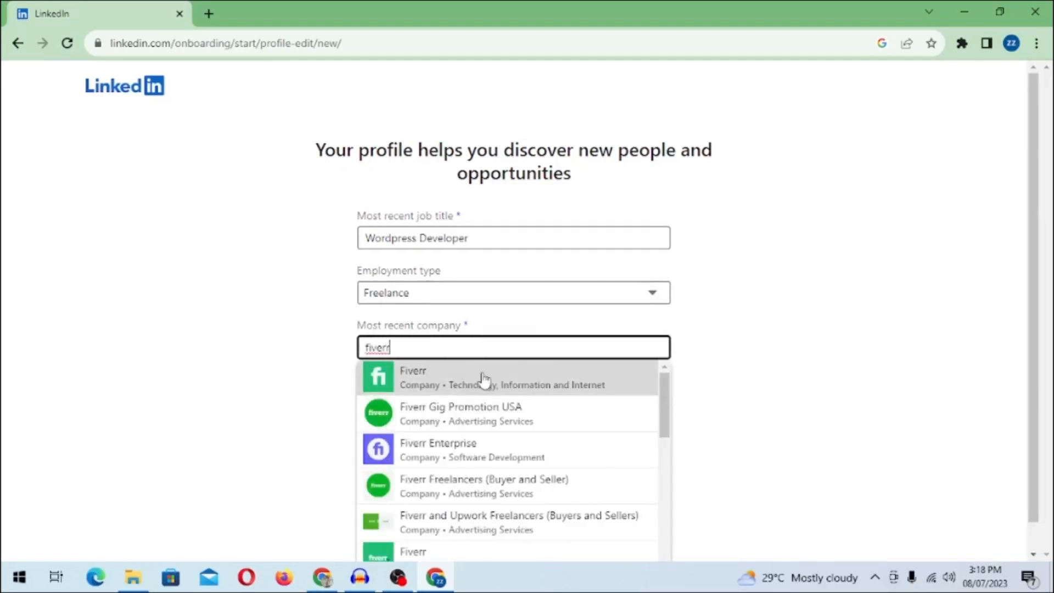
{"action": "left_click", "coordinate": [483, 379]}
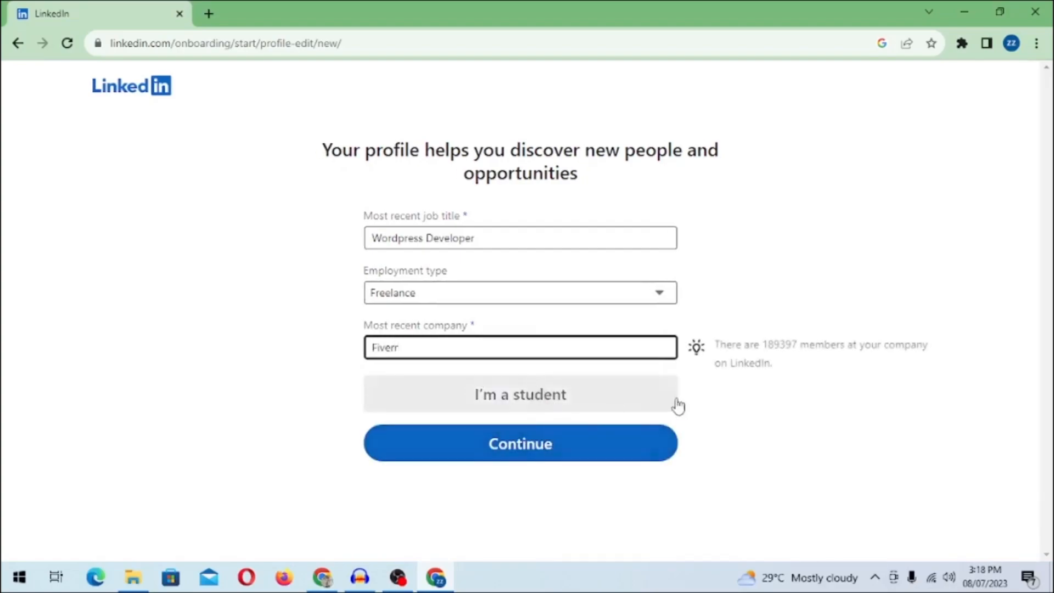
{"action": "left_click", "coordinate": [603, 445]}
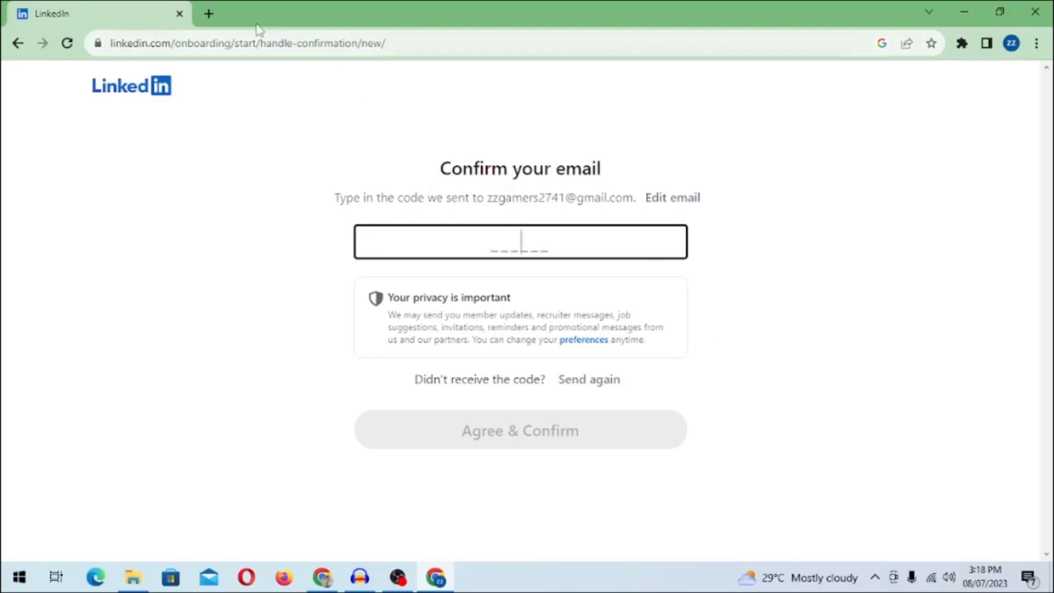
{"action": "left_click", "coordinate": [209, 16]}
{"action": "type", "text": "gmai"}
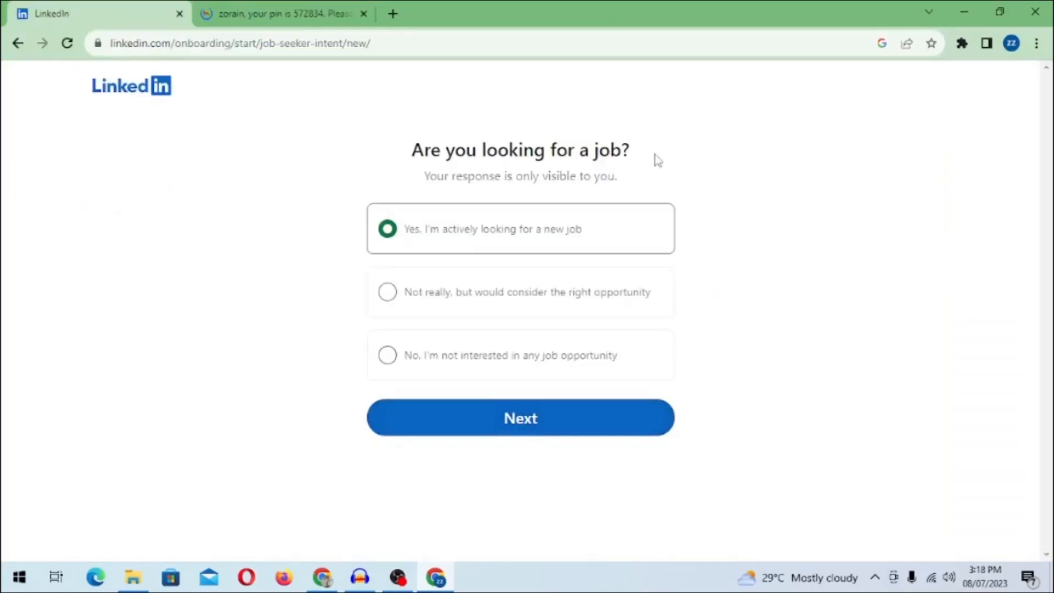
Confirm actively looking, then add Wordpress Developer and Web Designer as desired job titles.
{"action": "left_click_drag", "start_coordinate": [416, 154], "coordinate": [687, 159]}
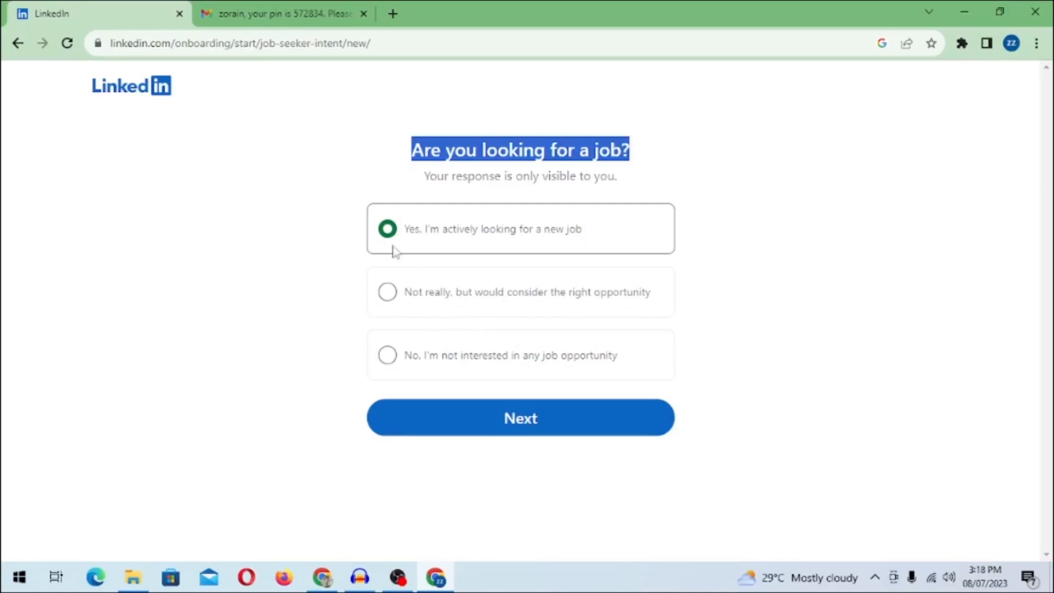
{"action": "left_click", "coordinate": [525, 424]}
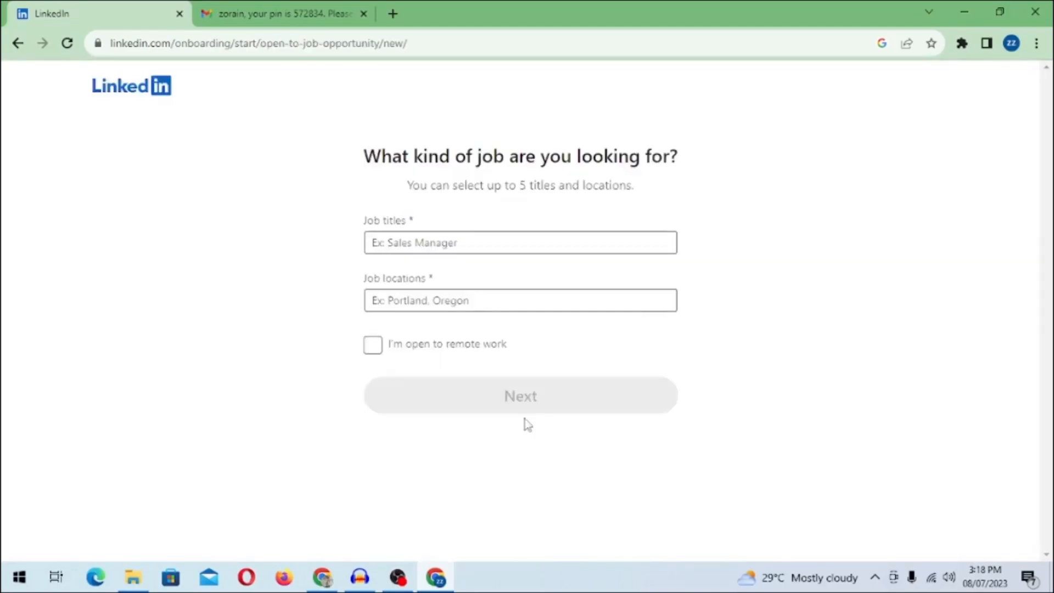
{"action": "left_click", "coordinate": [407, 243]}
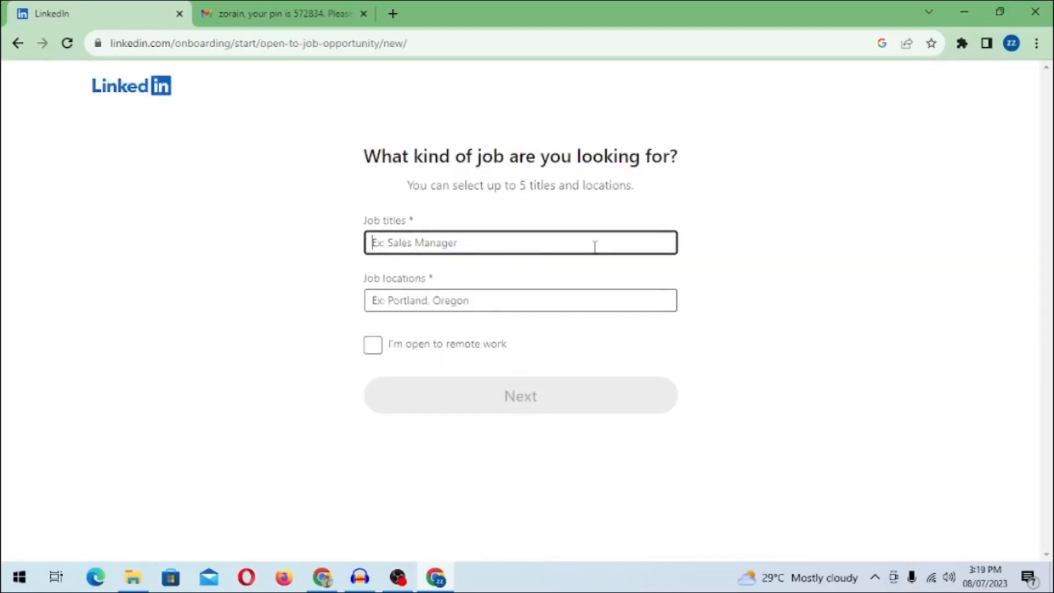
{"action": "type", "text": "wod"}
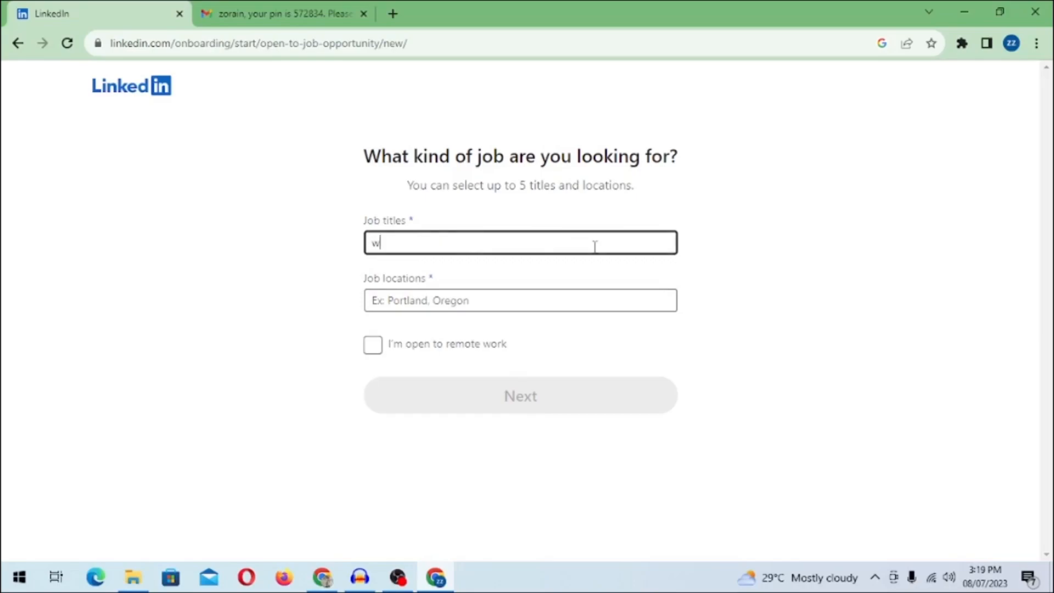
{"action": "key", "text": "BackSpace"}
{"action": "type", "text": "rdpress"}
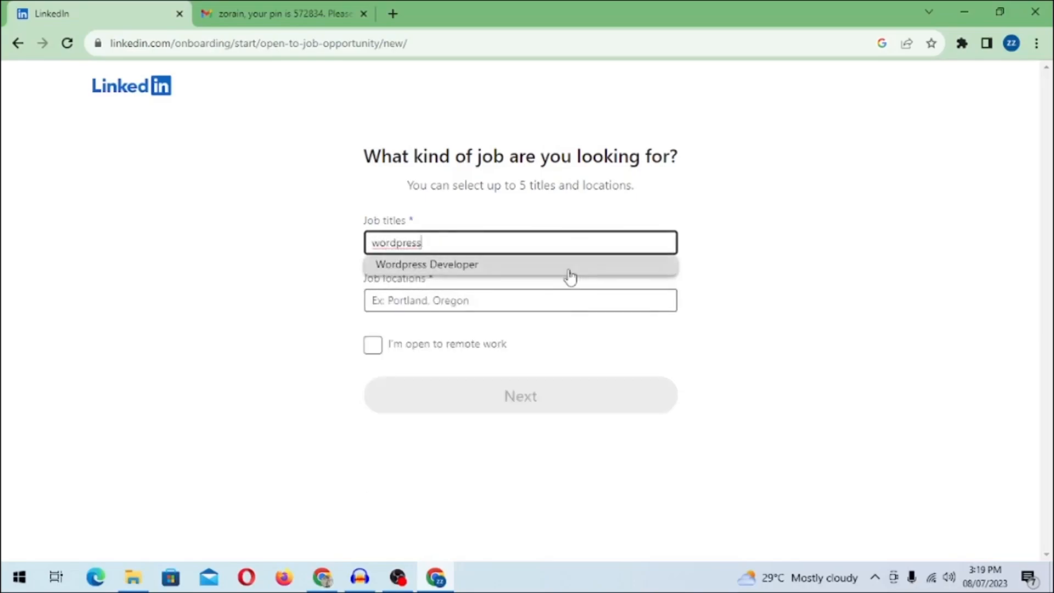
{"action": "left_click", "coordinate": [565, 269]}
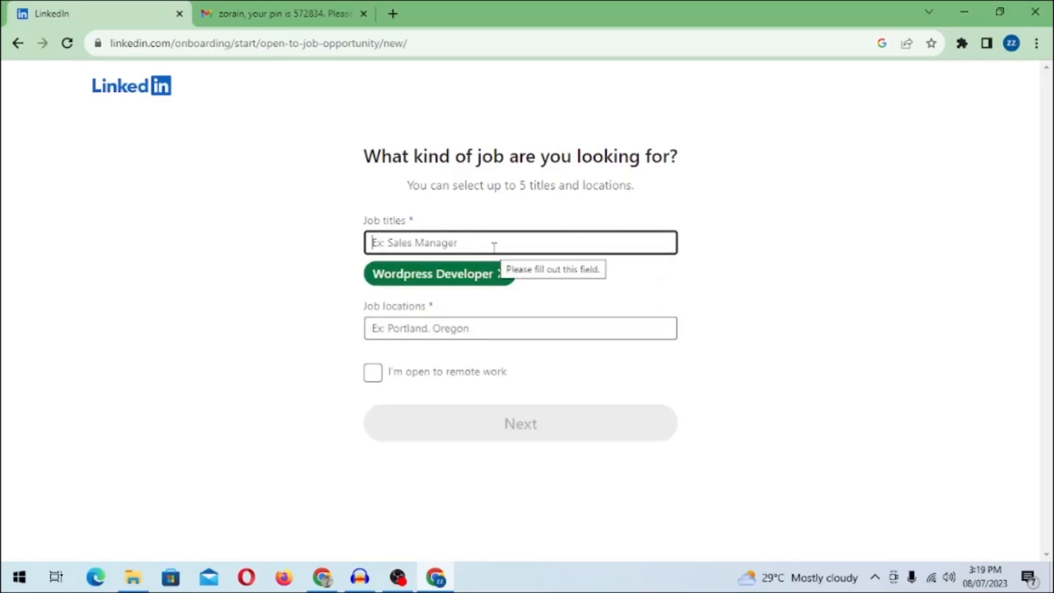
{"action": "type", "text": "web desi"}
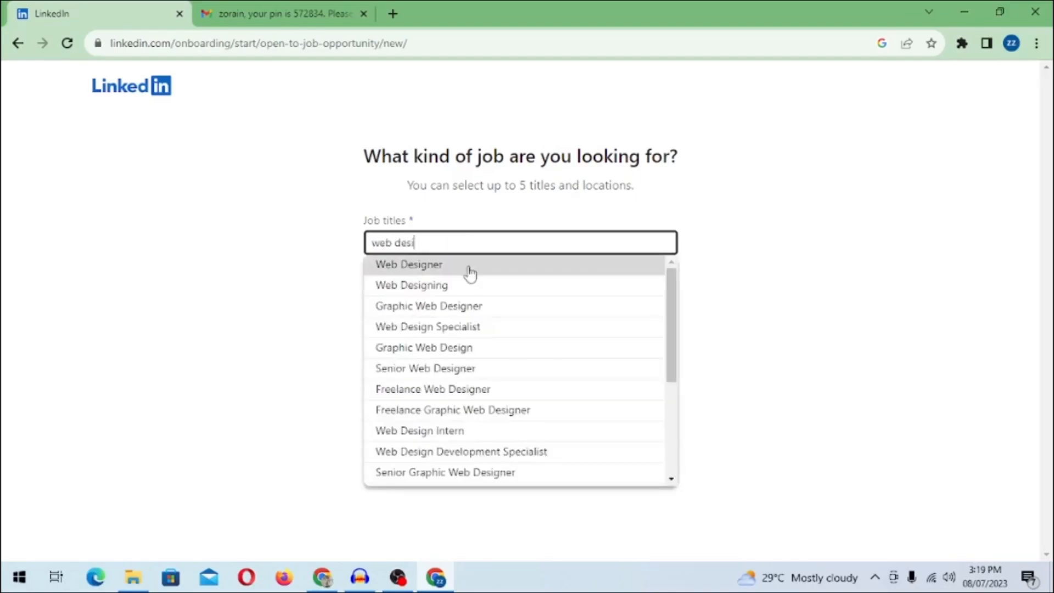
{"action": "left_click", "coordinate": [467, 267]}
Mark open to remote work, add Pakistan as the job location, and submit.
{"action": "left_click", "coordinate": [471, 328]}
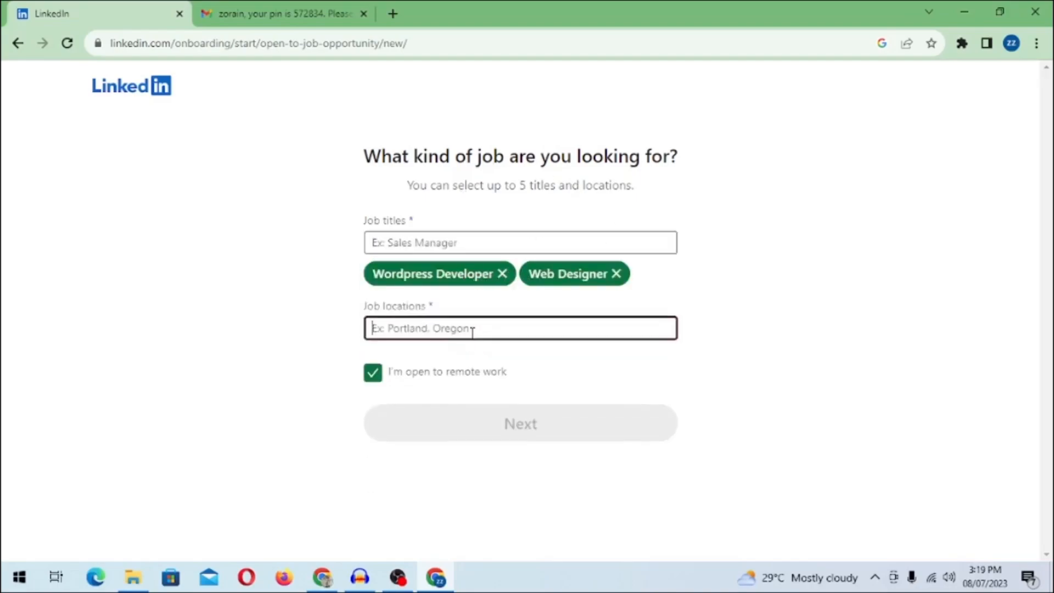
{"action": "type", "text": "paksit"}
{"action": "key", "text": "BackSpace"}
{"action": "left_click", "coordinate": [447, 354]}
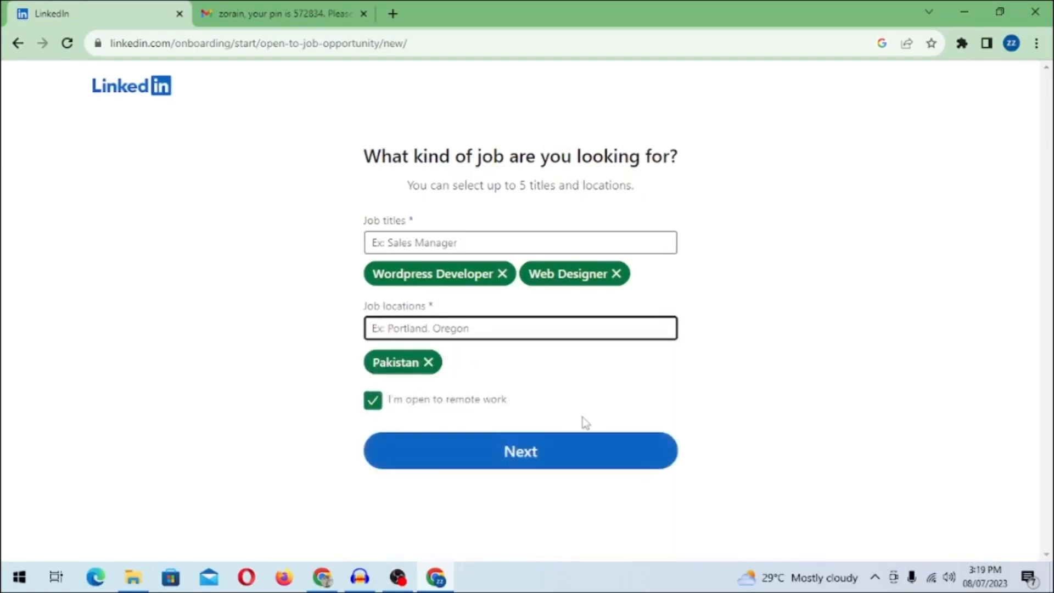
{"action": "left_click", "coordinate": [568, 455]}
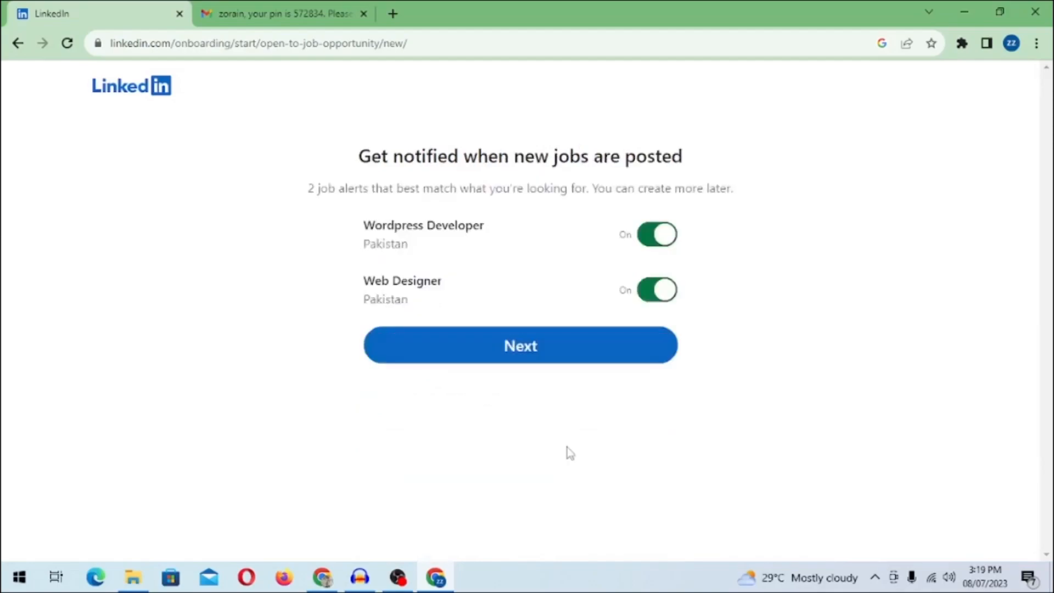
Keep both job alerts and recruiter sharing on, and skip the mobile app step.
{"action": "left_click", "coordinate": [528, 359]}
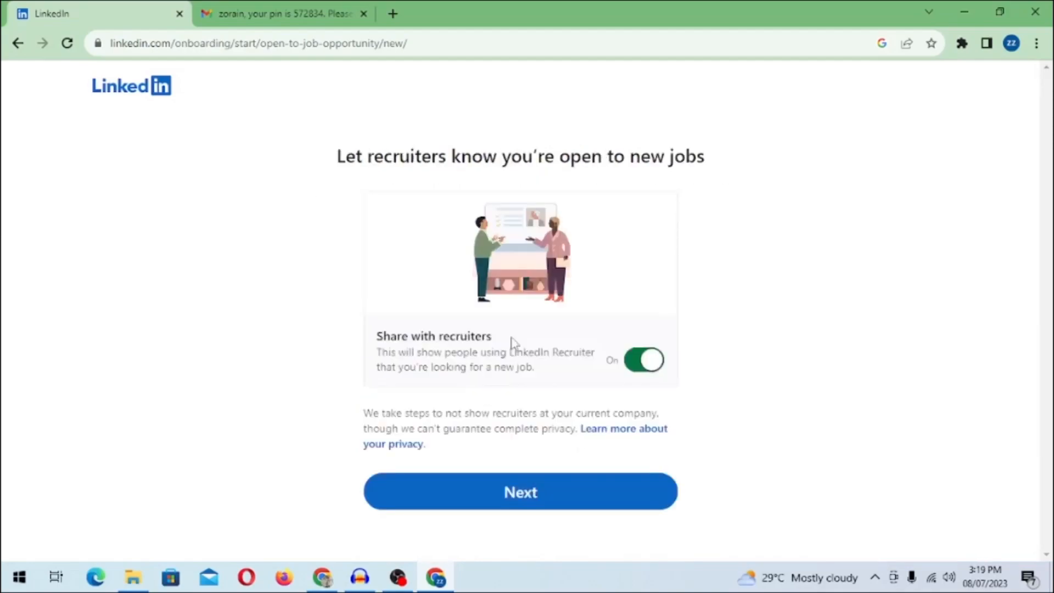
{"action": "left_click", "coordinate": [599, 498]}
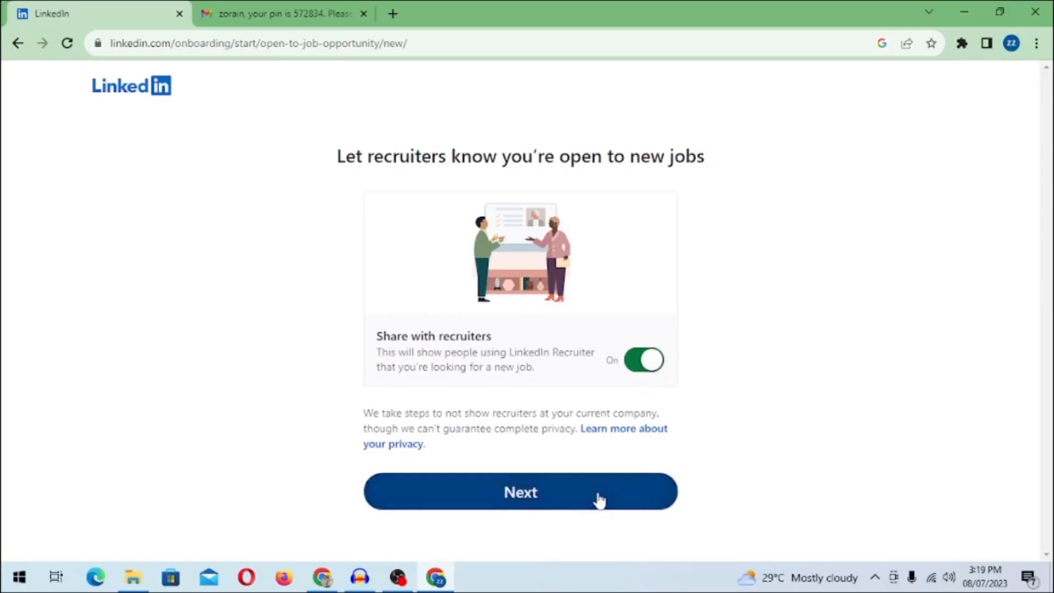
{"action": "scroll", "coordinate": [600, 499], "scroll_direction": "down", "scroll_amount": 1}
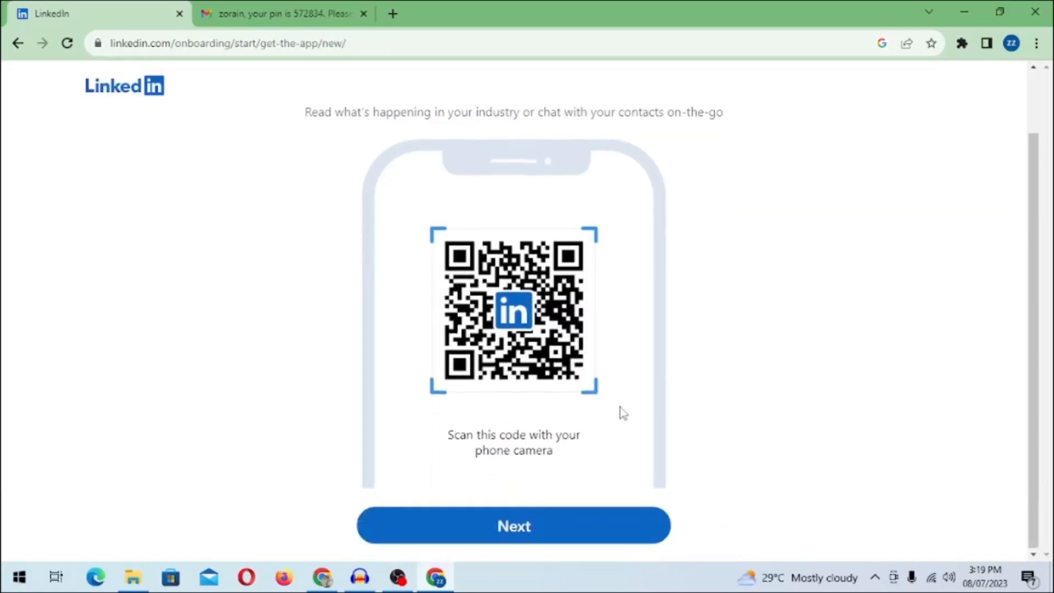
{"action": "left_click", "coordinate": [542, 537]}
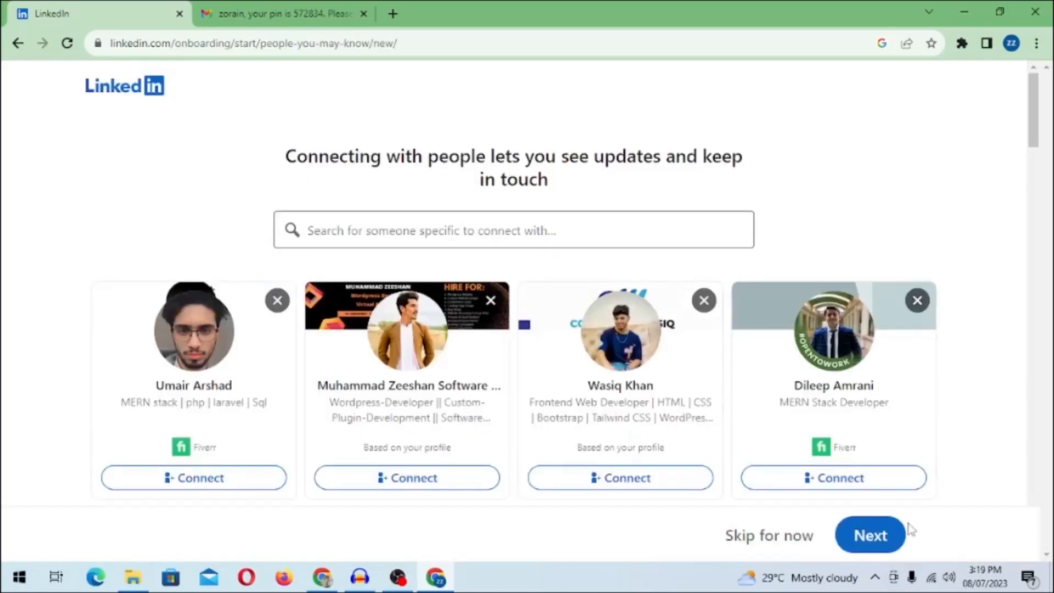
Skip suggested people, follow Upwork and the Fiverr gig ranking page, and finish onboarding.
{"action": "scroll", "coordinate": [555, 193], "scroll_direction": "down", "scroll_amount": 3}
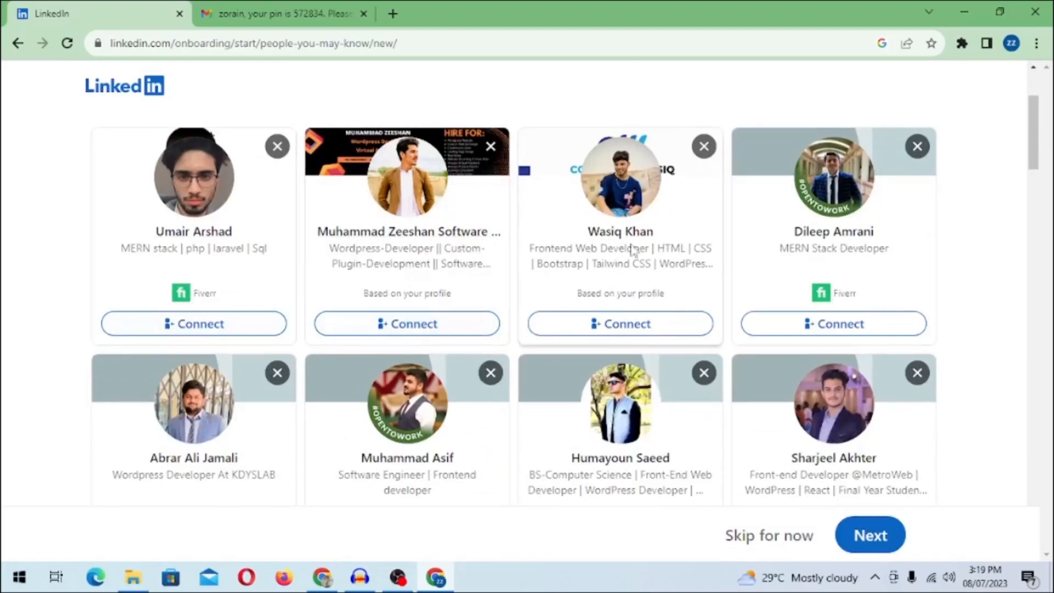
{"action": "scroll", "coordinate": [696, 352], "scroll_direction": "down", "scroll_amount": 3}
{"action": "left_click", "coordinate": [782, 543]}
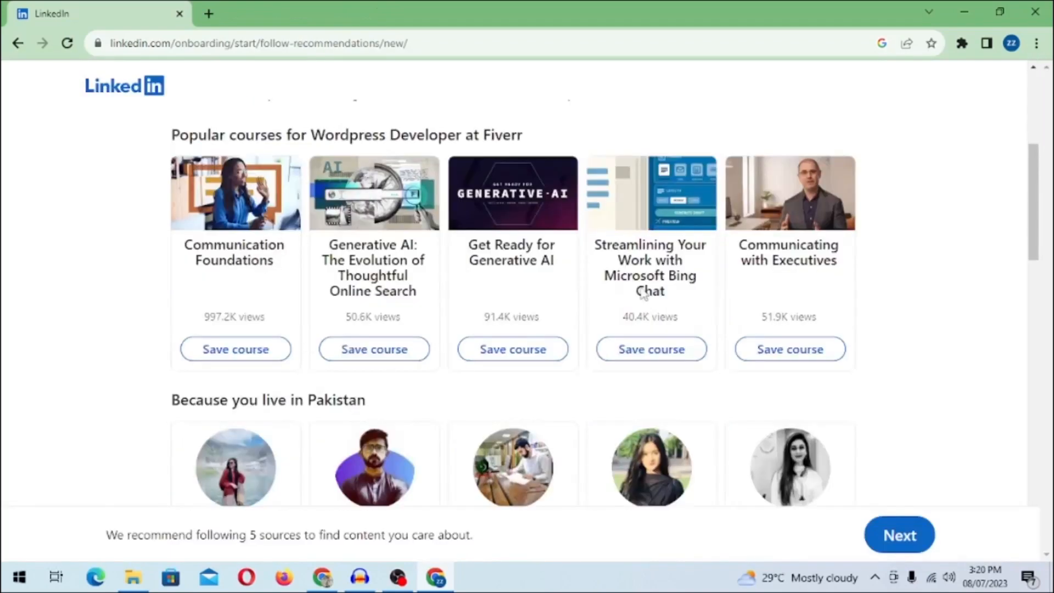
{"action": "scroll", "coordinate": [241, 309], "scroll_direction": "down", "scroll_amount": 4}
{"action": "scroll", "coordinate": [242, 309], "scroll_direction": "down", "scroll_amount": 13}
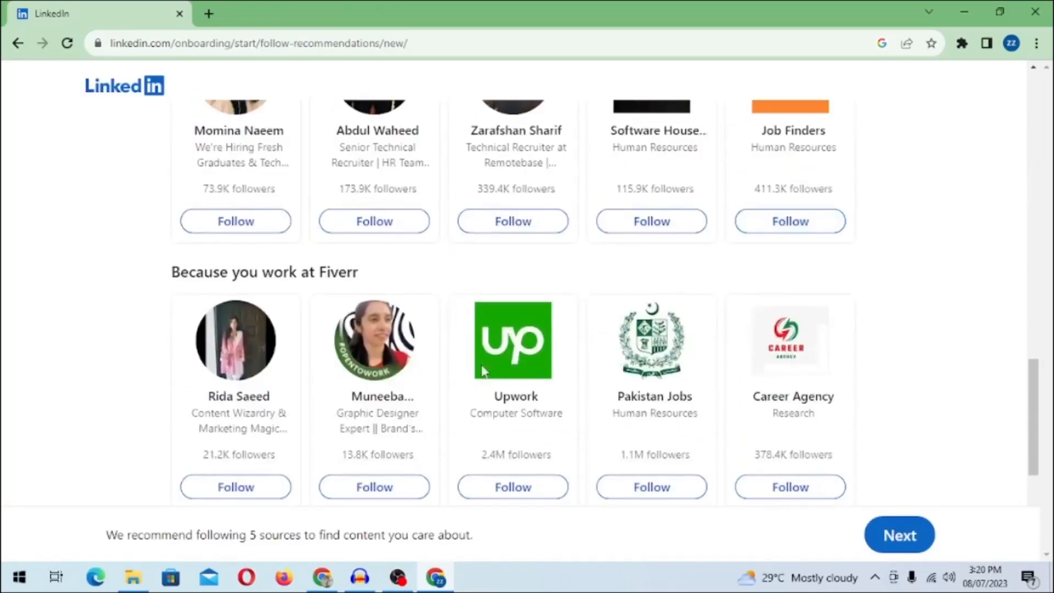
{"action": "left_click", "coordinate": [513, 487]}
{"action": "scroll", "coordinate": [804, 290], "scroll_direction": "up", "scroll_amount": 8}
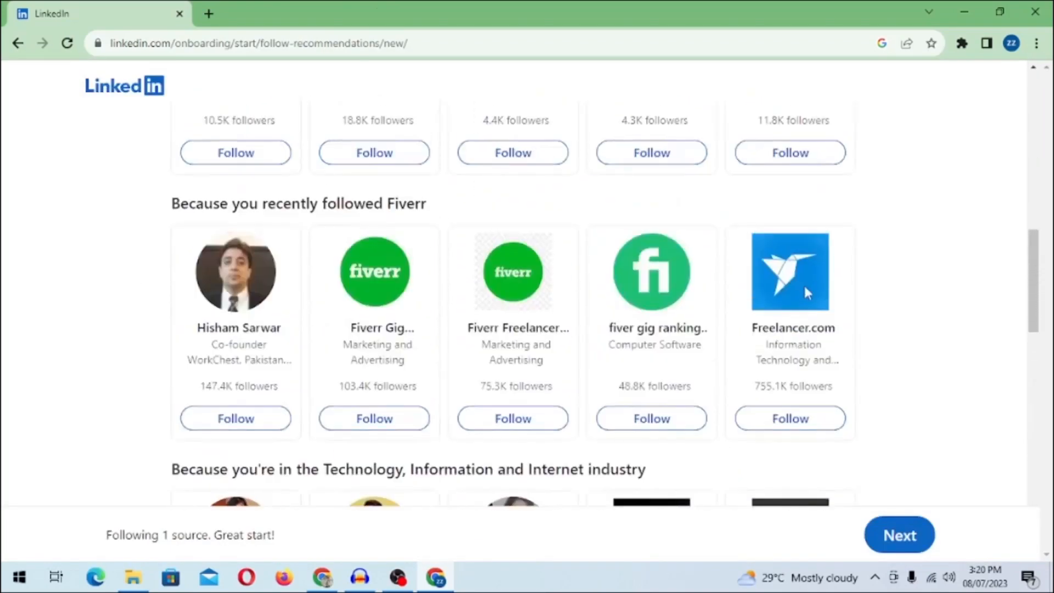
{"action": "left_click", "coordinate": [664, 427]}
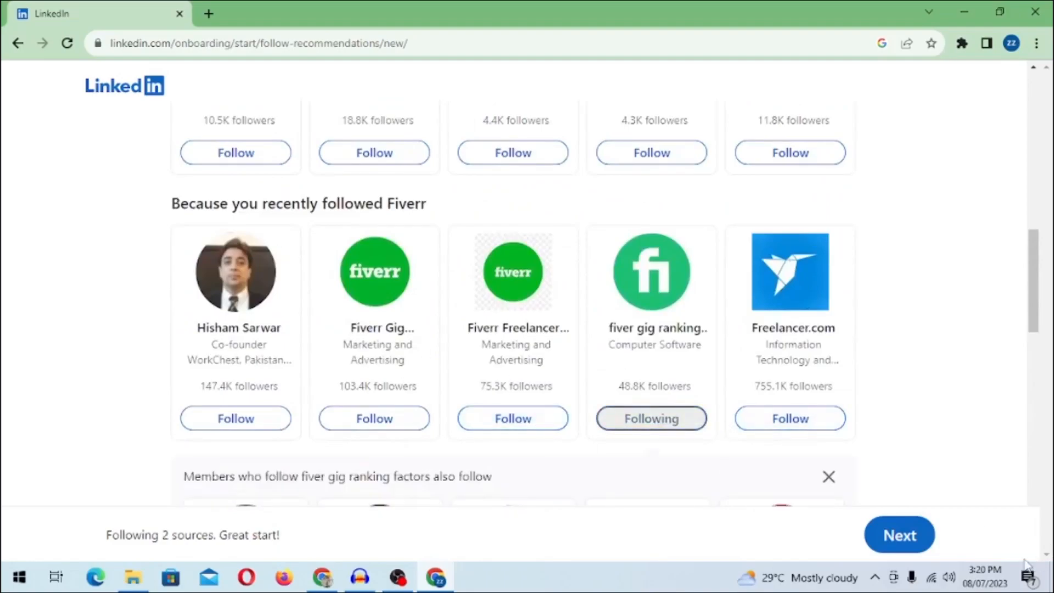
{"action": "left_click", "coordinate": [909, 549]}
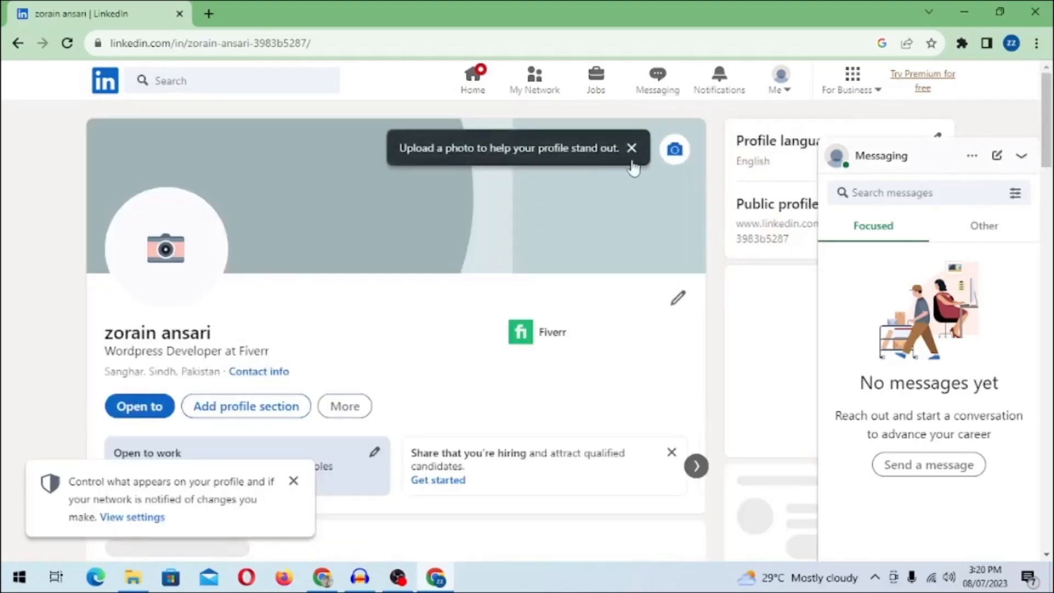
Dismiss the photo tip and privacy notice, then open Add photo on the profile.
{"action": "left_click", "coordinate": [631, 159]}
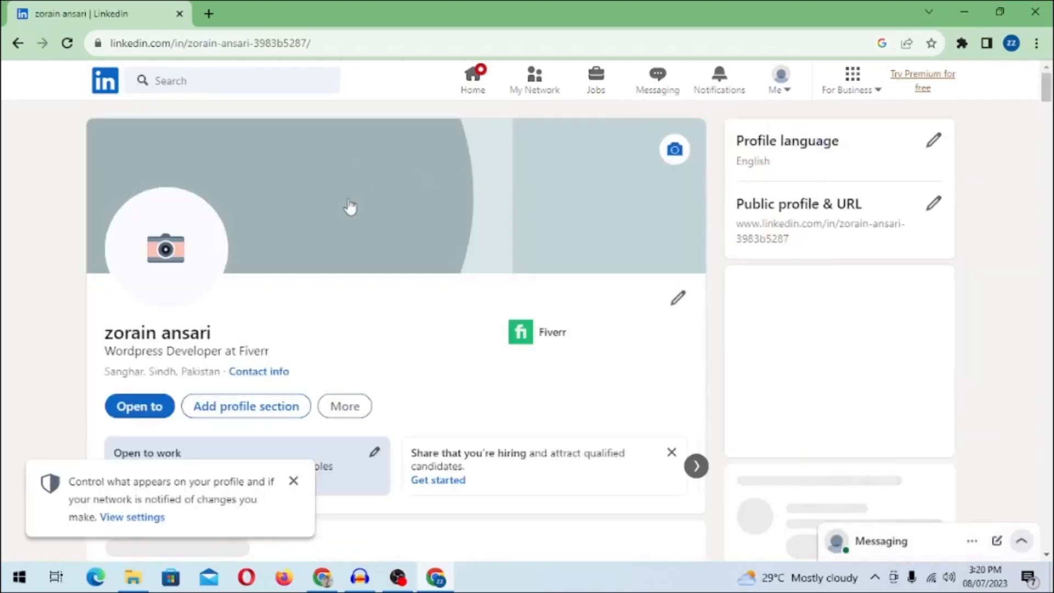
{"action": "left_click", "coordinate": [293, 481]}
{"action": "left_click", "coordinate": [188, 281]}
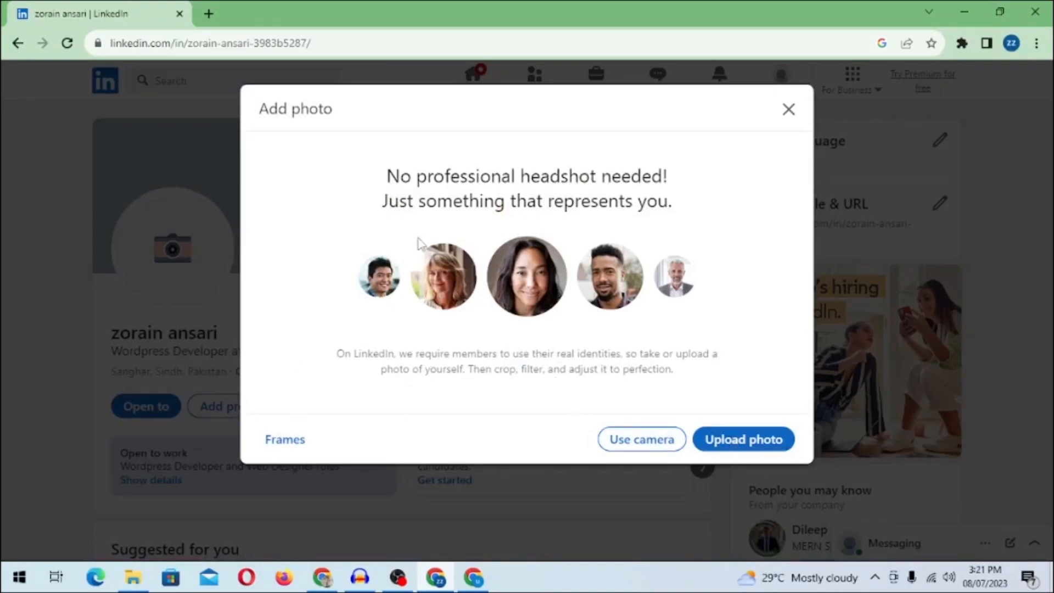
Upload the yellow-background headshot and save it as the profile photo.
{"action": "left_click", "coordinate": [702, 442]}
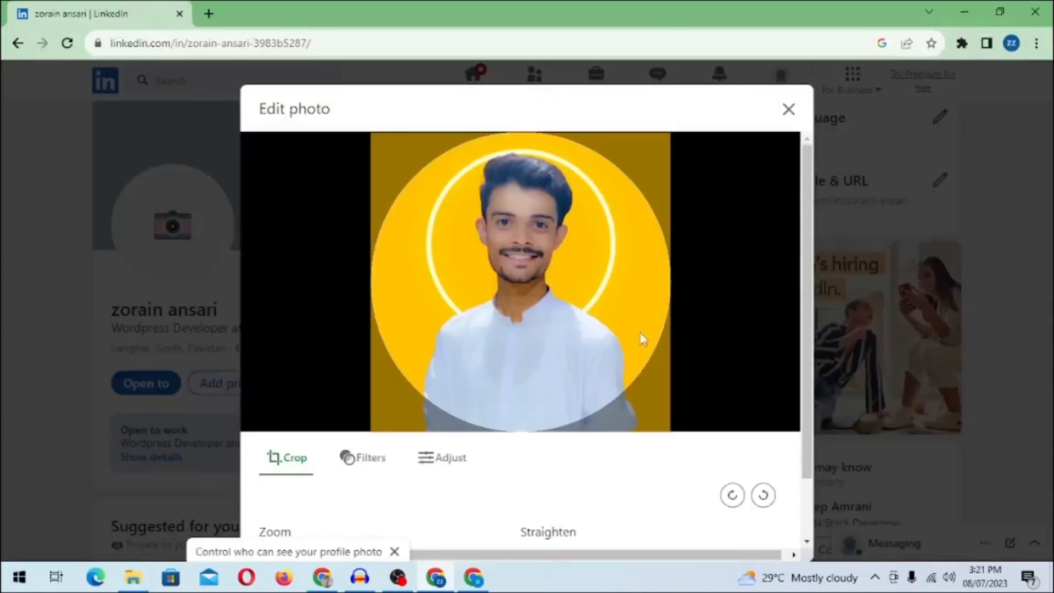
{"action": "scroll", "coordinate": [760, 526], "scroll_direction": "down", "scroll_amount": 2}
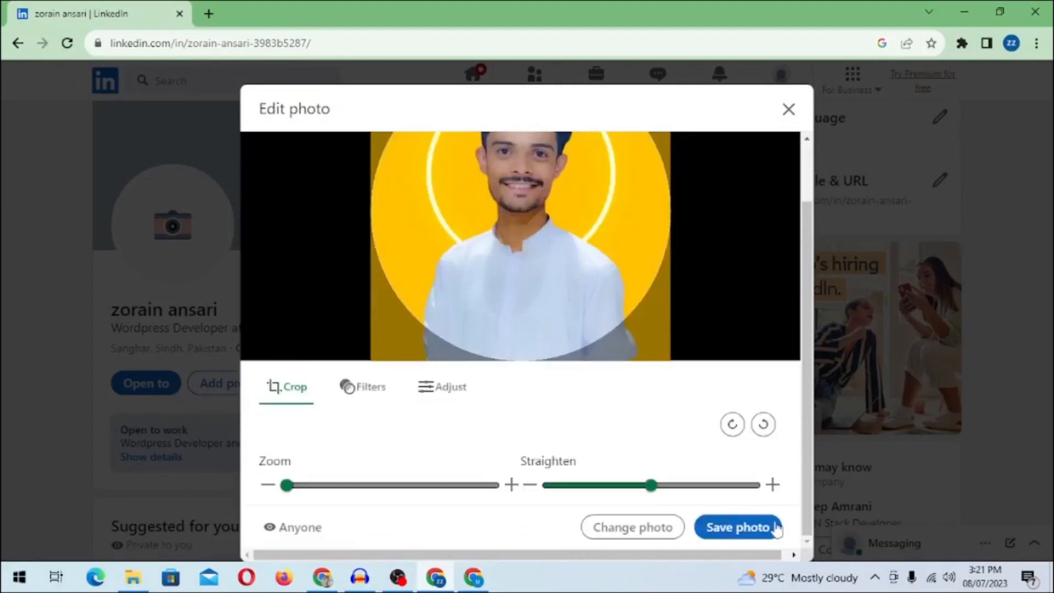
{"action": "left_click", "coordinate": [758, 528]}
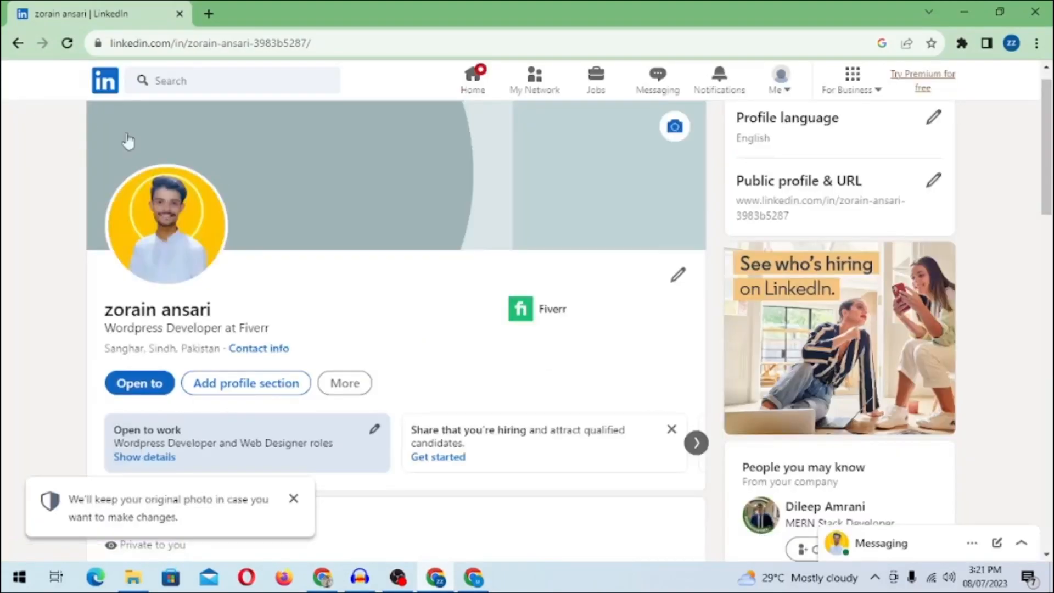
{"action": "scroll", "coordinate": [431, 251], "scroll_direction": "up", "scroll_amount": 1}
{"action": "scroll", "coordinate": [418, 258], "scroll_direction": "down", "scroll_amount": 3}
{"action": "scroll", "coordinate": [278, 271], "scroll_direction": "up", "scroll_amount": 3}
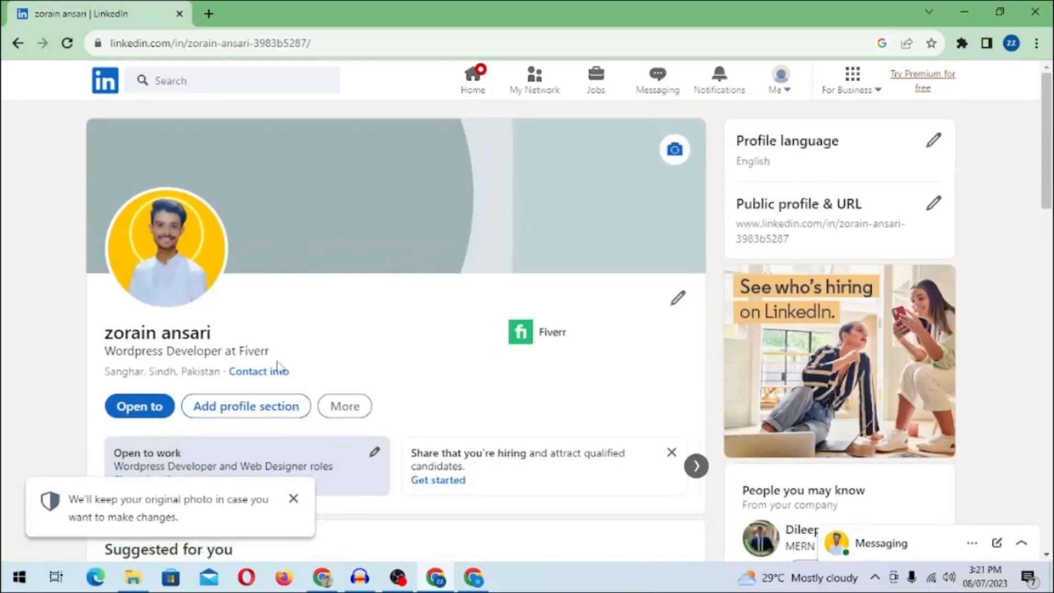
{"action": "left_click_drag", "start_coordinate": [269, 351], "coordinate": [384, 360]}
Glance at the example WordPress profile, dismiss the photo notice, and switch to ChatGPT.
{"action": "key", "text": "alt+Tab"}
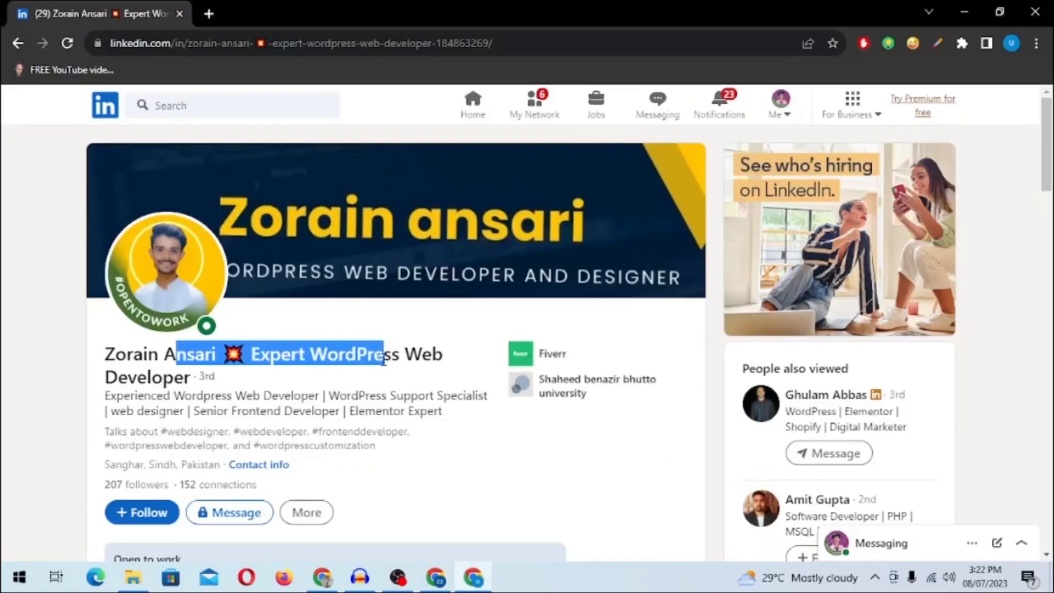
{"action": "key", "text": "alt+Tab"}
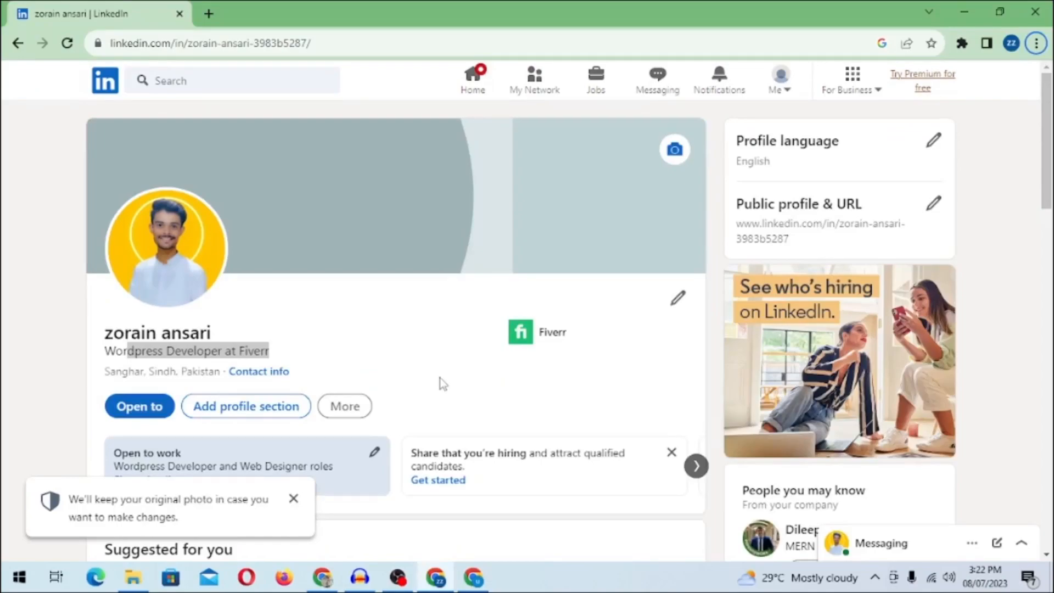
{"action": "scroll", "coordinate": [443, 384], "scroll_direction": "down", "scroll_amount": 4}
{"action": "left_click", "coordinate": [292, 499]}
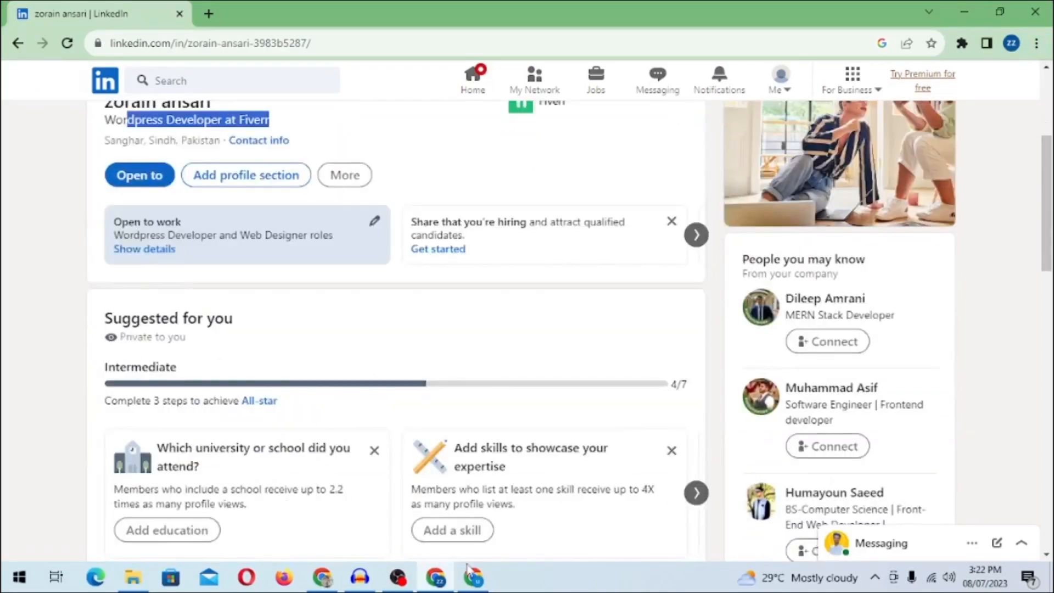
{"action": "key", "text": "alt+Tab"}
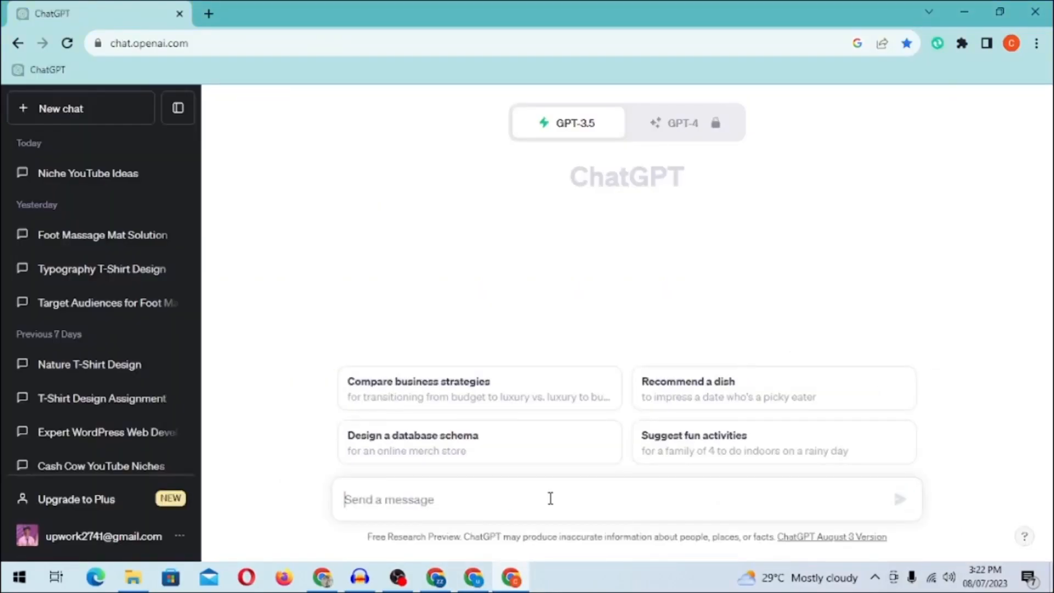
Ask ChatGPT for 5 best LinkedIn headlines for a WordPress web developer, selecting the fifth.
{"action": "type", "text": "i am a wordpress web developer please give me 5 best headlines for my linkedin profile short"}
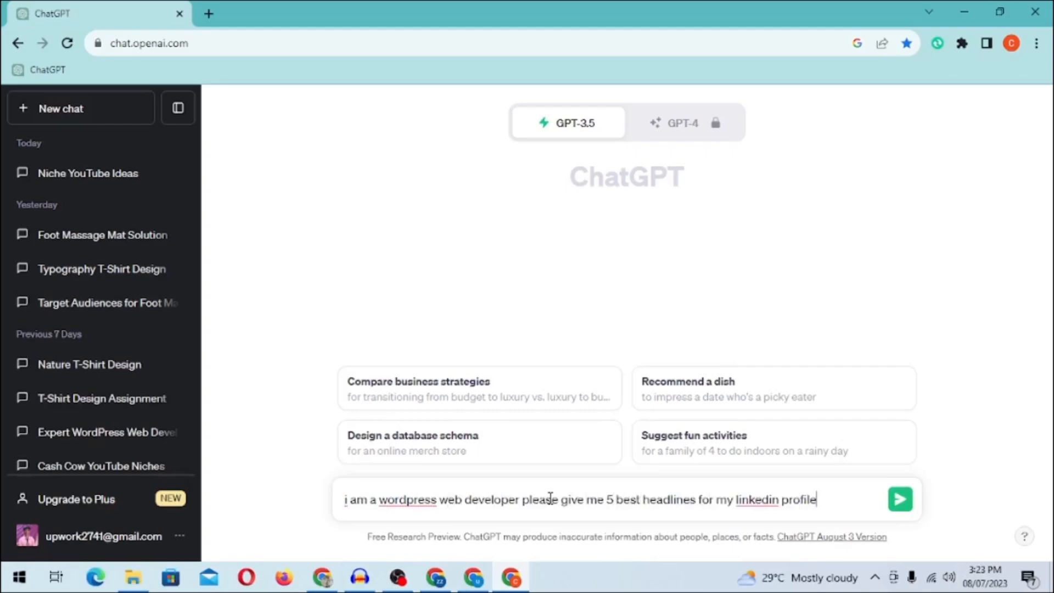
{"action": "key", "text": "Return"}
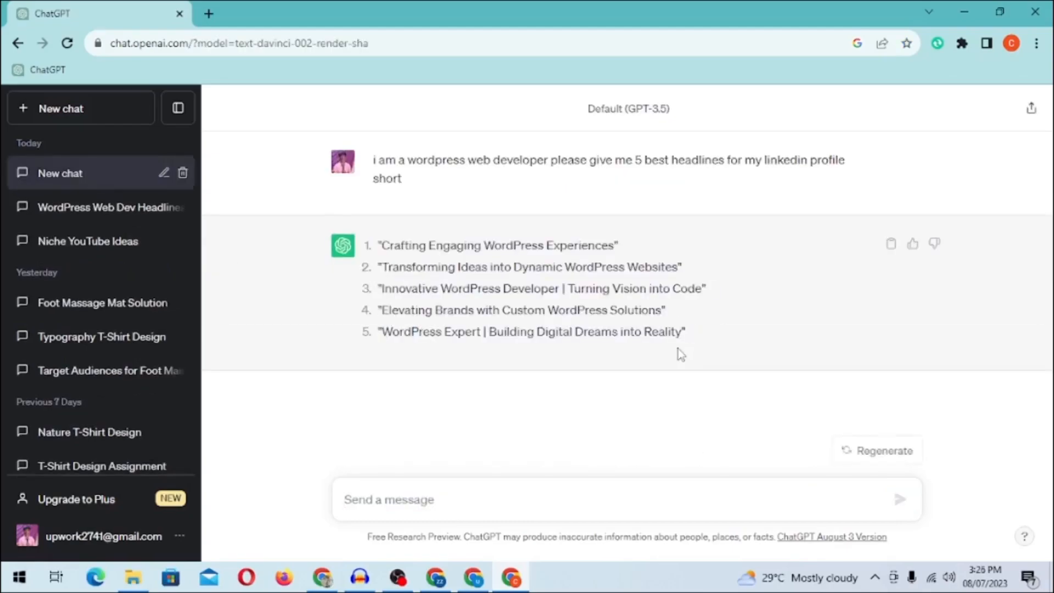
{"action": "left_click_drag", "start_coordinate": [388, 332], "coordinate": [683, 337]}
Paste the fifth ChatGPT headline into the last name field and save the intro.
{"action": "key", "text": "ctrl+c"}
{"action": "key", "text": "alt+Tab"}
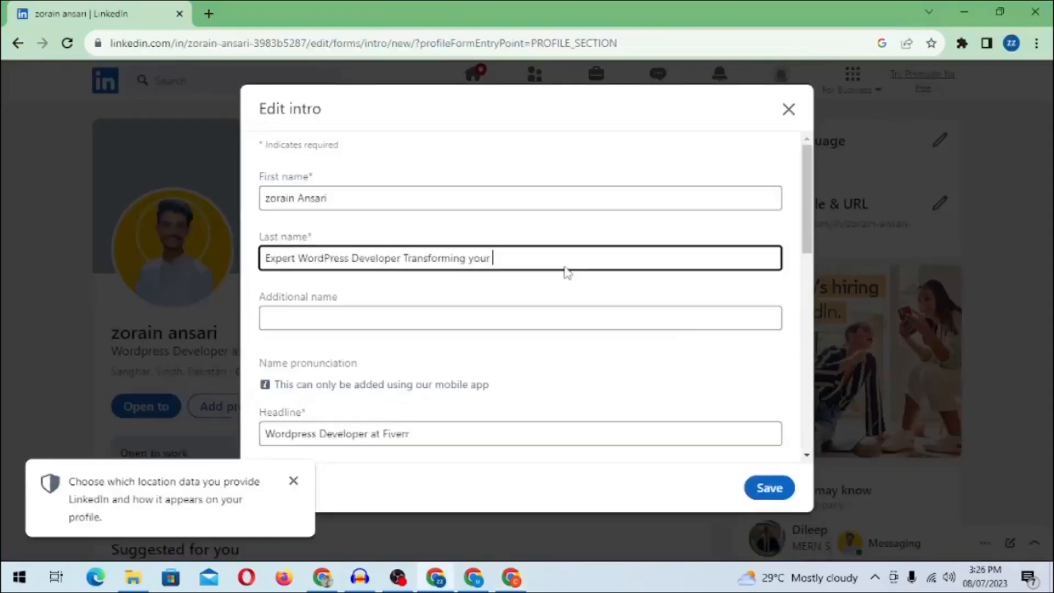
{"action": "key", "text": "ctrl+a"}
{"action": "key", "text": "ctrl+v"}
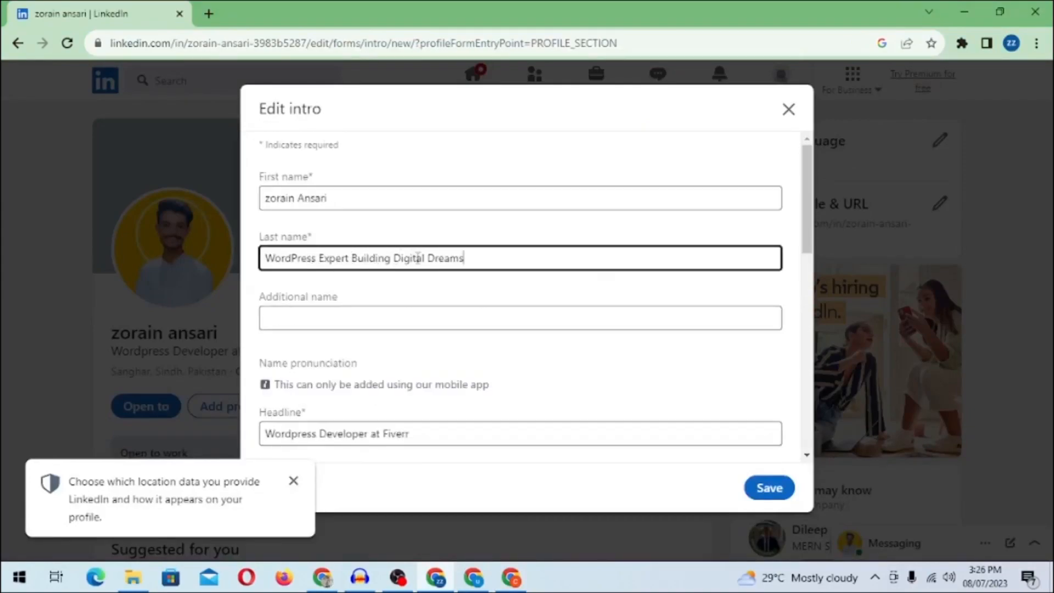
{"action": "left_click", "coordinate": [273, 198]}
{"action": "left_click_drag", "start_coordinate": [272, 198], "coordinate": [343, 203]}
{"action": "left_click", "coordinate": [347, 200]}
{"action": "left_click_drag", "start_coordinate": [264, 258], "coordinate": [516, 260]}
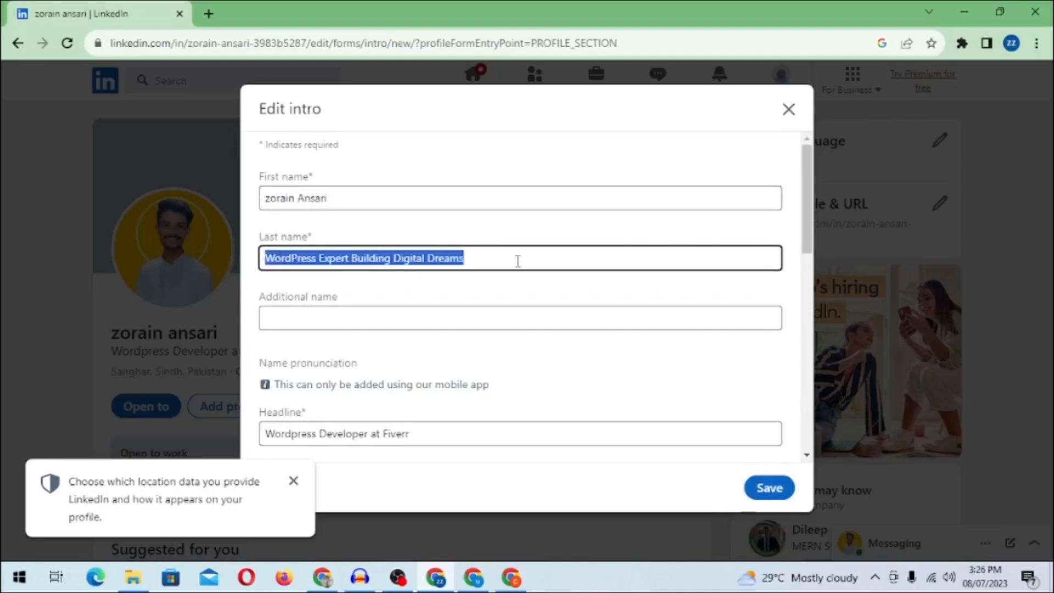
{"action": "left_click", "coordinate": [768, 488]}
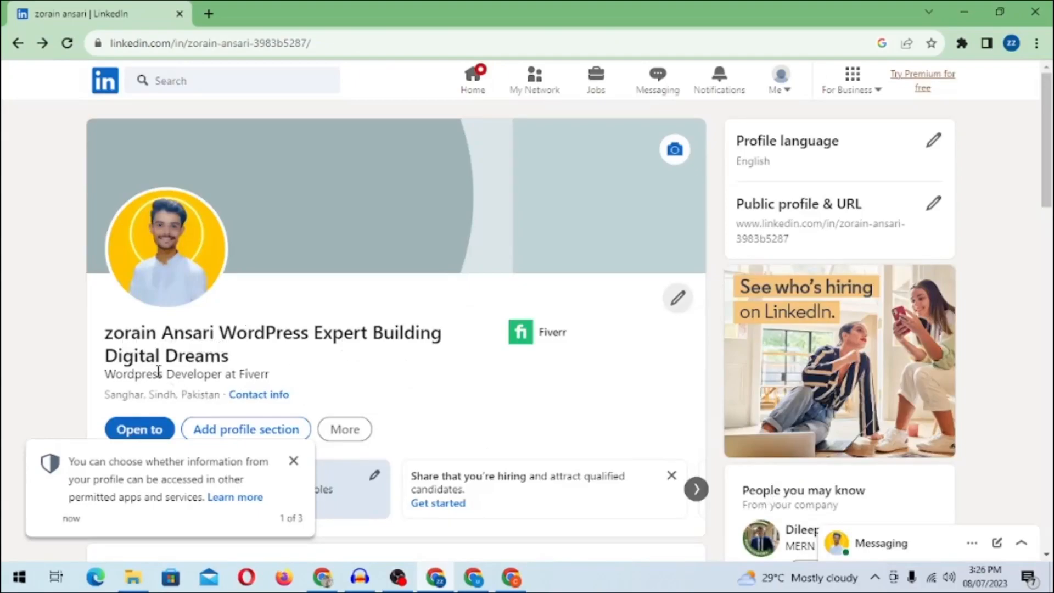
Add a placeholder additional name 'asdfasdfasdfasdfasdf' and save to preview it.
{"action": "scroll", "coordinate": [302, 339], "scroll_direction": "down", "scroll_amount": 1}
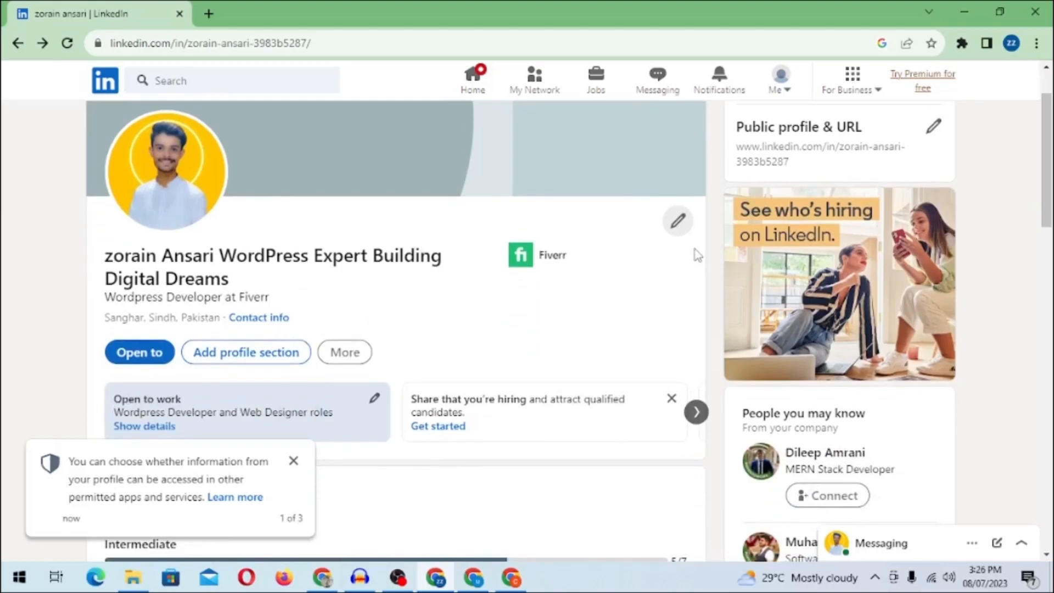
{"action": "left_click", "coordinate": [679, 222]}
{"action": "left_click", "coordinate": [393, 324]}
{"action": "type", "text": "asdfasdfasdfasdfasdfasdf"}
{"action": "left_click", "coordinate": [768, 488]}
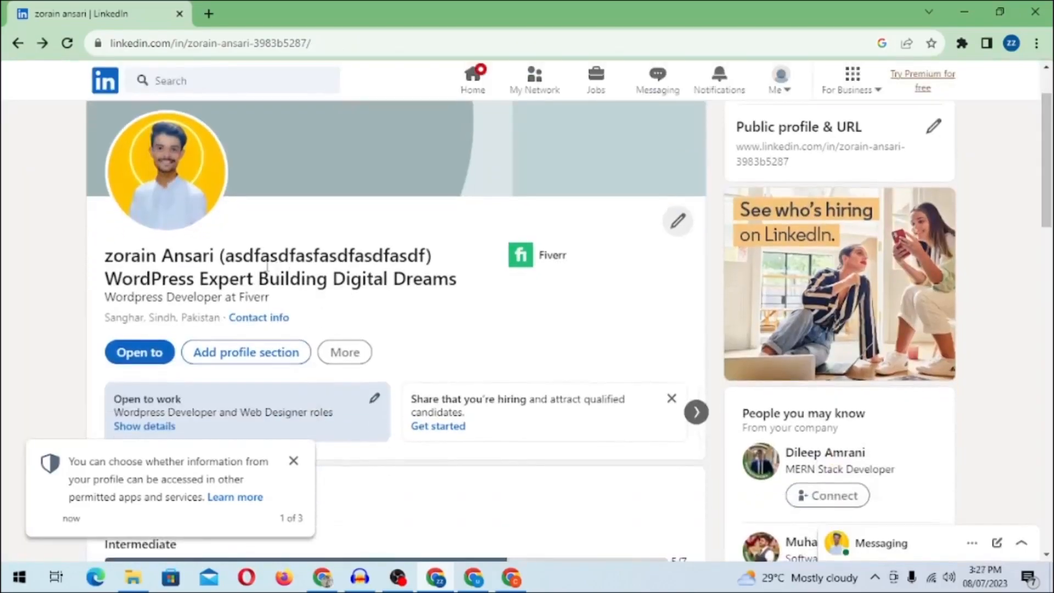
{"action": "left_click_drag", "start_coordinate": [220, 256], "coordinate": [464, 265]}
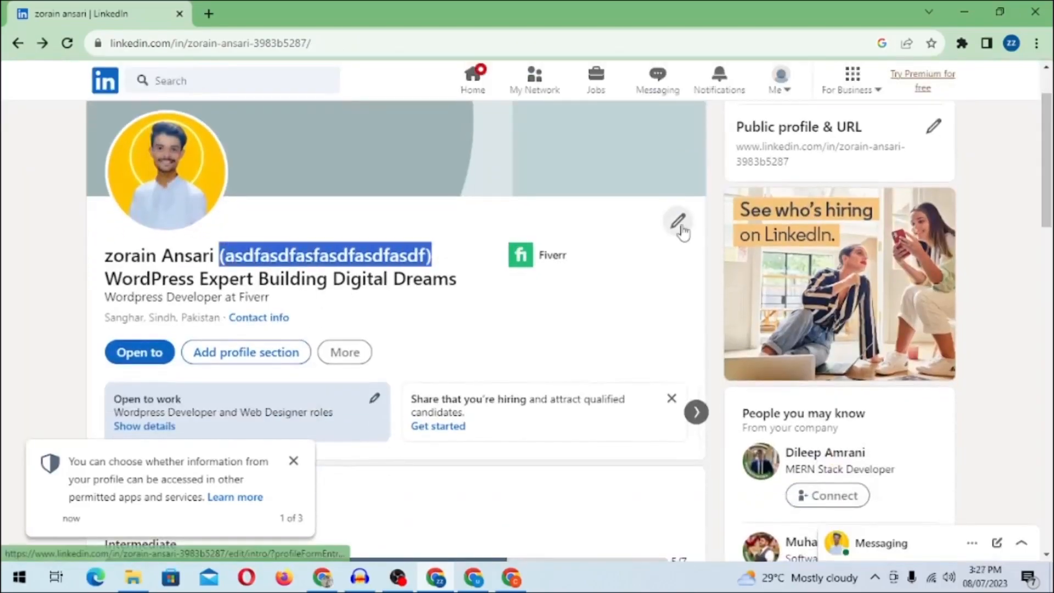
Trim the last name down to 'WordPress Expert' in the intro editor.
{"action": "left_click", "coordinate": [679, 224]}
{"action": "left_click", "coordinate": [369, 315]}
{"action": "double_click", "coordinate": [365, 315]}
{"action": "left_click", "coordinate": [379, 258]}
{"action": "key", "text": "ctrl+a"}
{"action": "key", "text": "ctrl+z"}
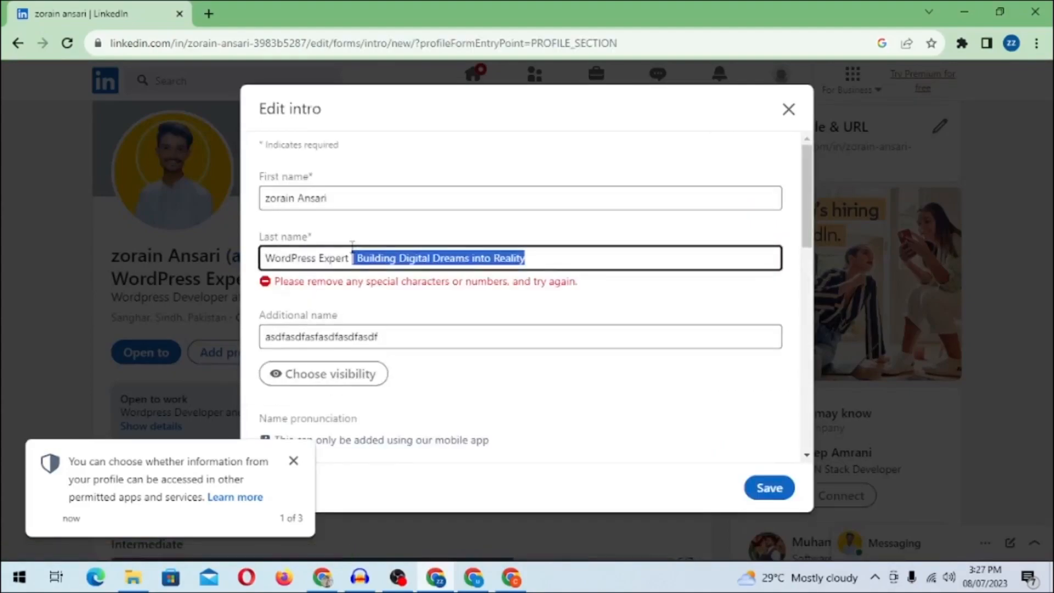
{"action": "key", "text": "BackSpace"}
Set the additional name to 'Building Digital Dreams into Reality', save, and check the profile name.
{"action": "left_click", "coordinate": [361, 313]}
{"action": "key", "text": "ctrl+a"}
{"action": "key", "text": "ctrl+v"}
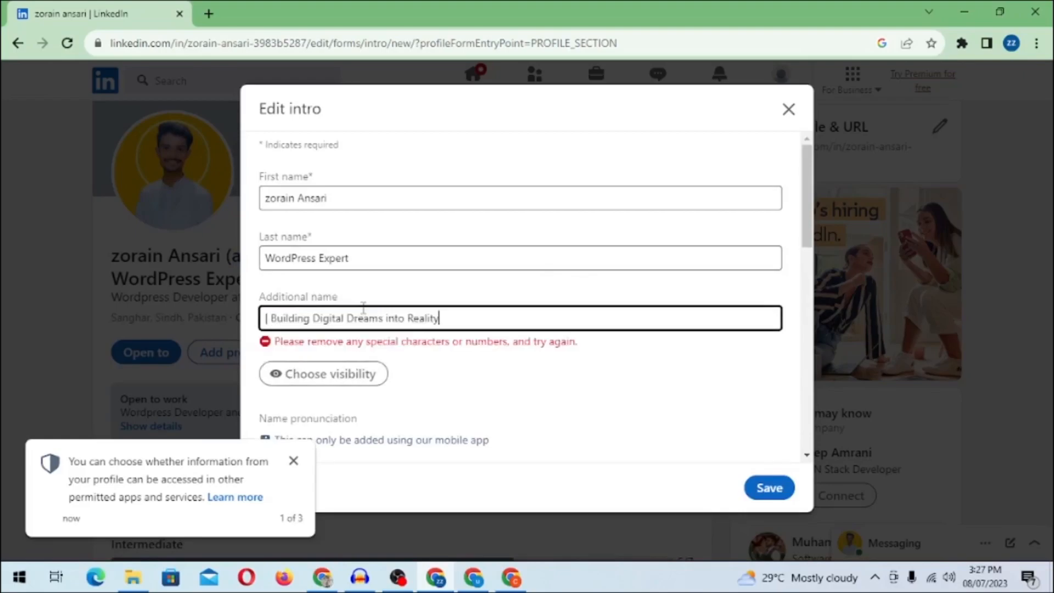
{"action": "left_click", "coordinate": [272, 319]}
{"action": "key", "text": "BackSpace"}
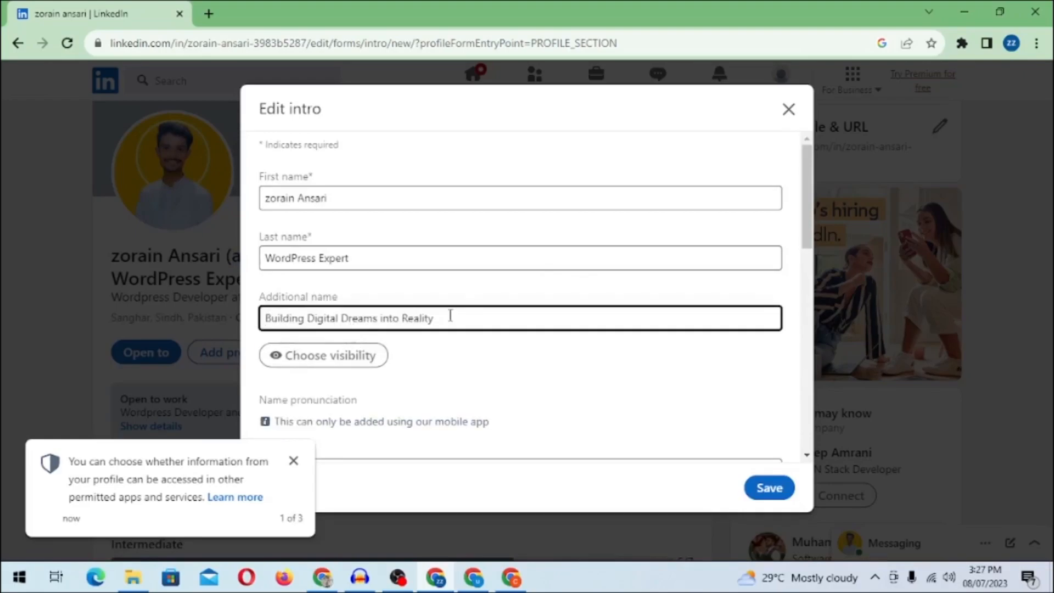
{"action": "key", "text": "Return"}
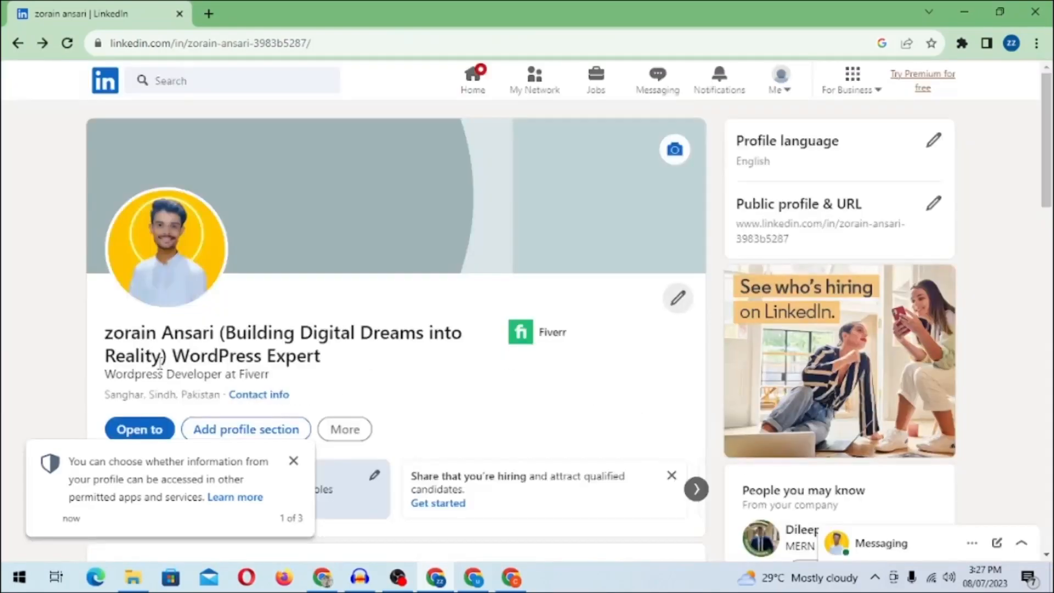
{"action": "scroll", "coordinate": [159, 360], "scroll_direction": "down", "scroll_amount": 2}
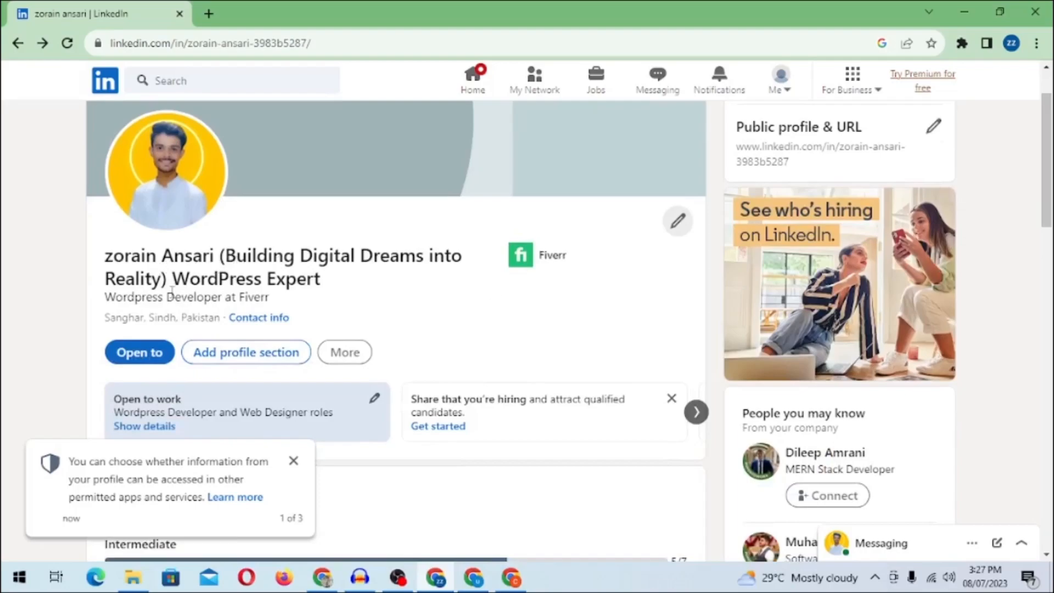
{"action": "left_click_drag", "start_coordinate": [173, 281], "coordinate": [75, 303]}
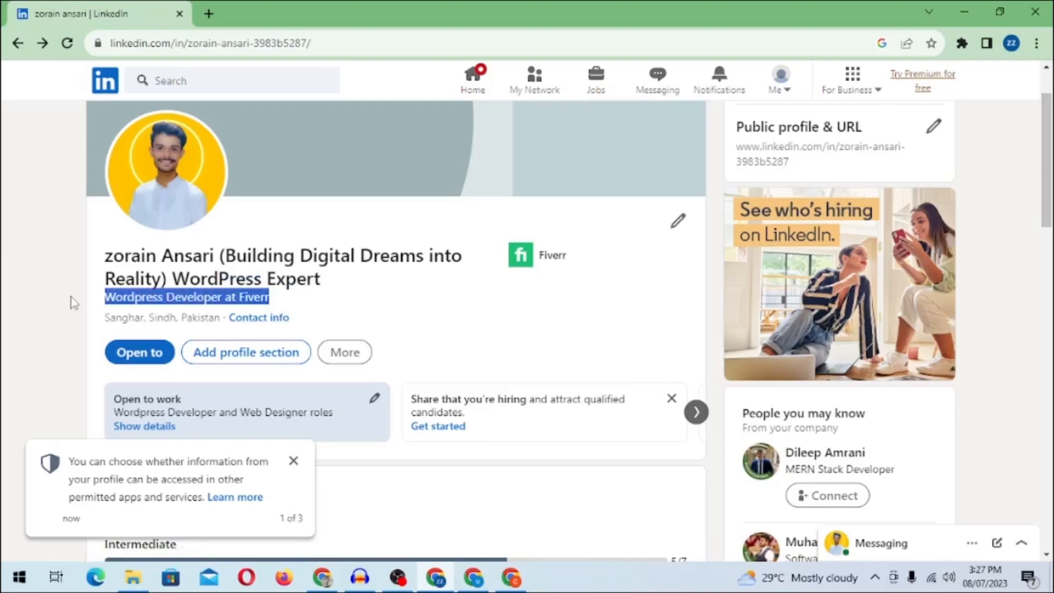
{"action": "left_click", "coordinate": [141, 298]}
Select and copy the multi-part headline from the reference profile.
{"action": "key", "text": "alt+Tab"}
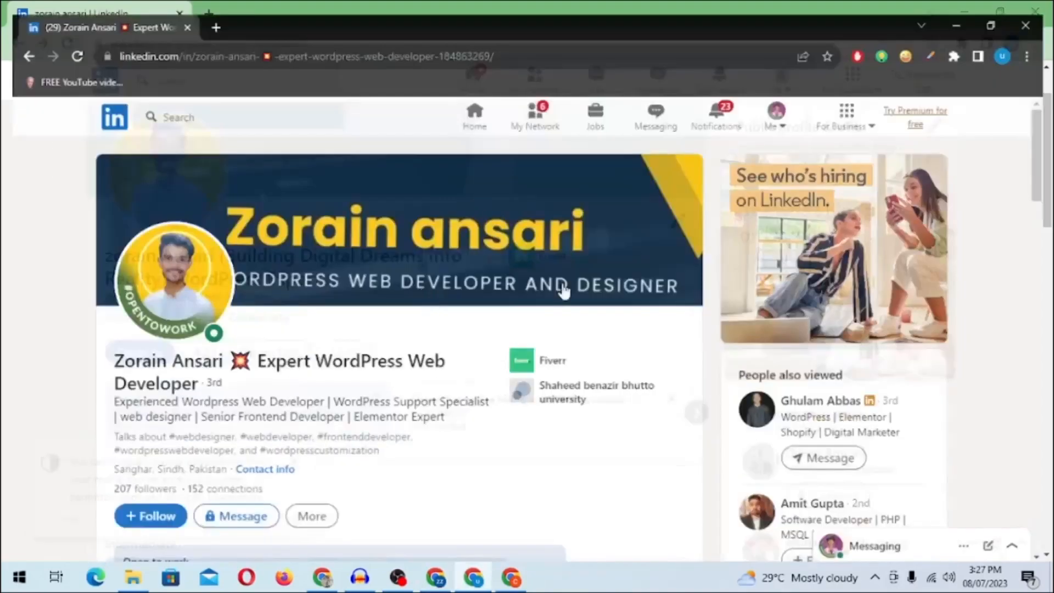
{"action": "scroll", "coordinate": [516, 273], "scroll_direction": "down", "scroll_amount": 3}
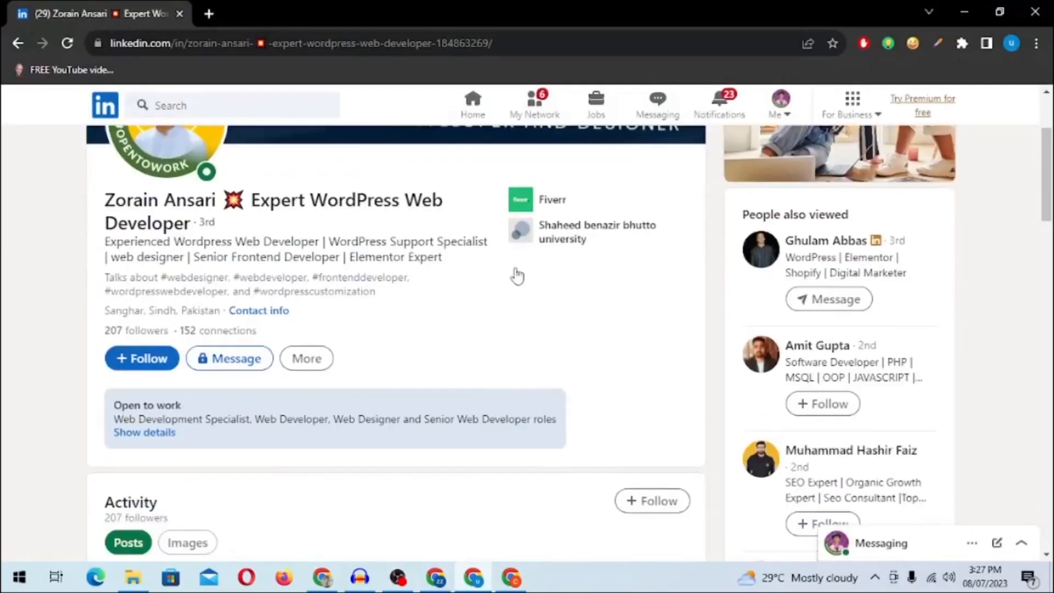
{"action": "double_click", "coordinate": [241, 204]}
{"action": "scroll", "coordinate": [423, 296], "scroll_direction": "up", "scroll_amount": 1}
{"action": "scroll", "coordinate": [423, 296], "scroll_direction": "down", "scroll_amount": 1}
{"action": "left_click_drag", "start_coordinate": [442, 258], "coordinate": [102, 248]}
{"action": "key", "text": "ctrl+c"}
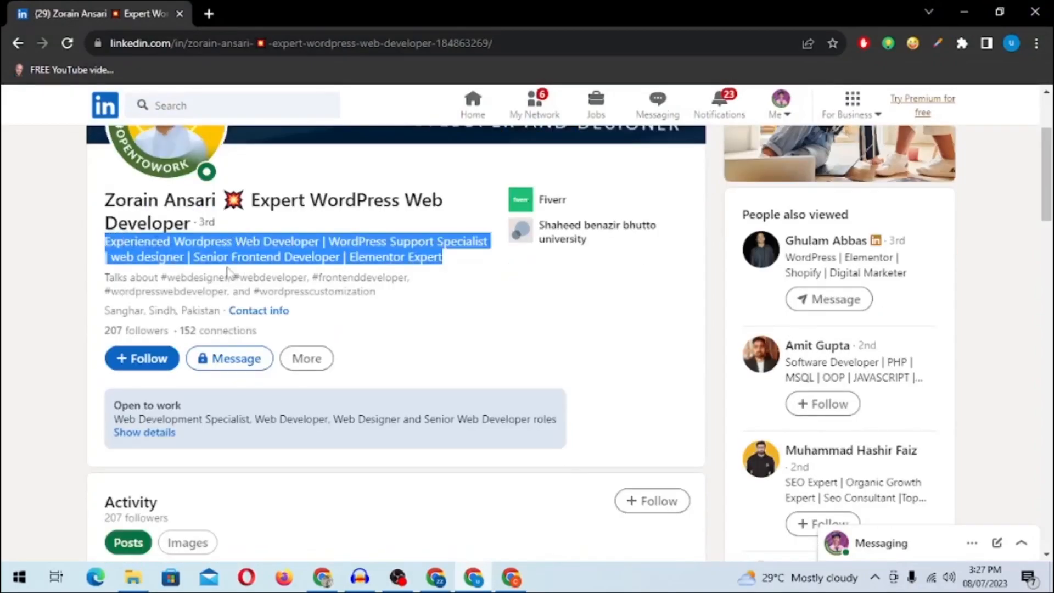
{"action": "scroll", "coordinate": [331, 243], "scroll_direction": "down", "scroll_amount": 2}
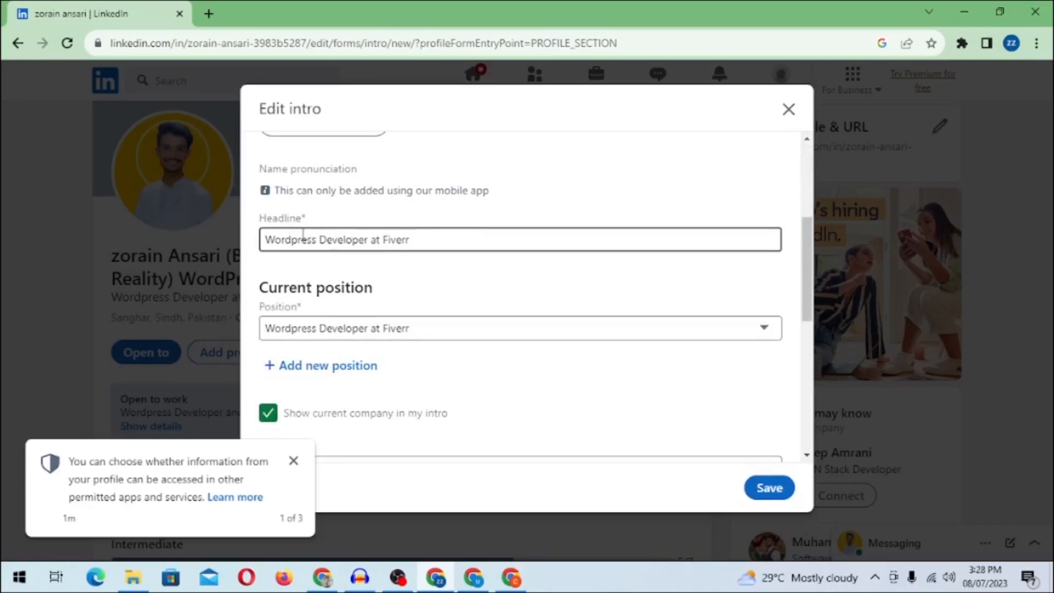
Paste it over 'Wordpress Developer at Fiverr' in the Headline field and save.
{"action": "left_click_drag", "start_coordinate": [259, 218], "coordinate": [305, 218]}
{"action": "triple_click", "coordinate": [333, 240]}
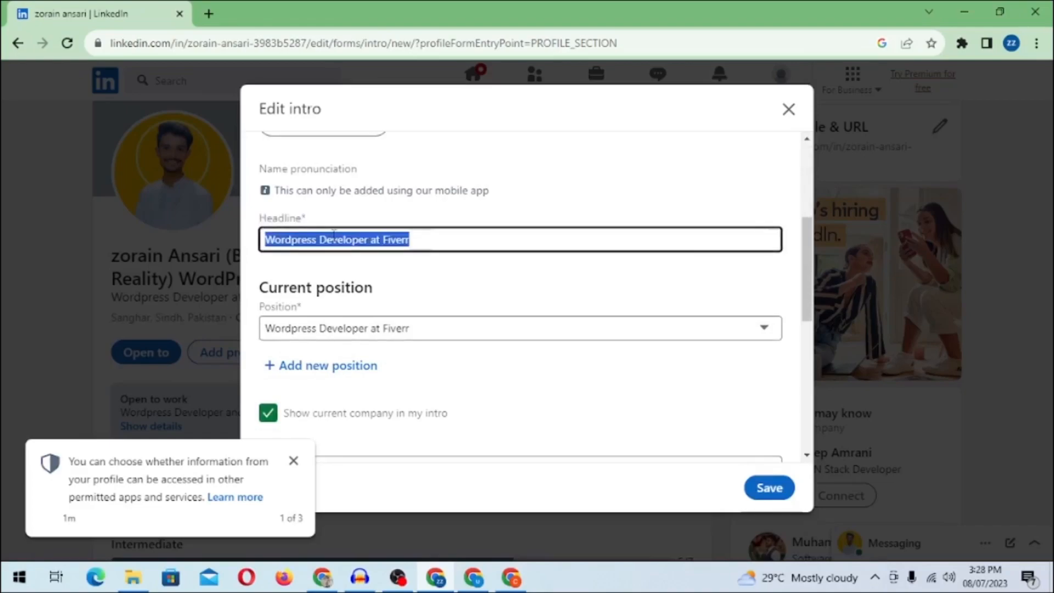
{"action": "key", "text": "ctrl+v"}
{"action": "left_click", "coordinate": [769, 488]}
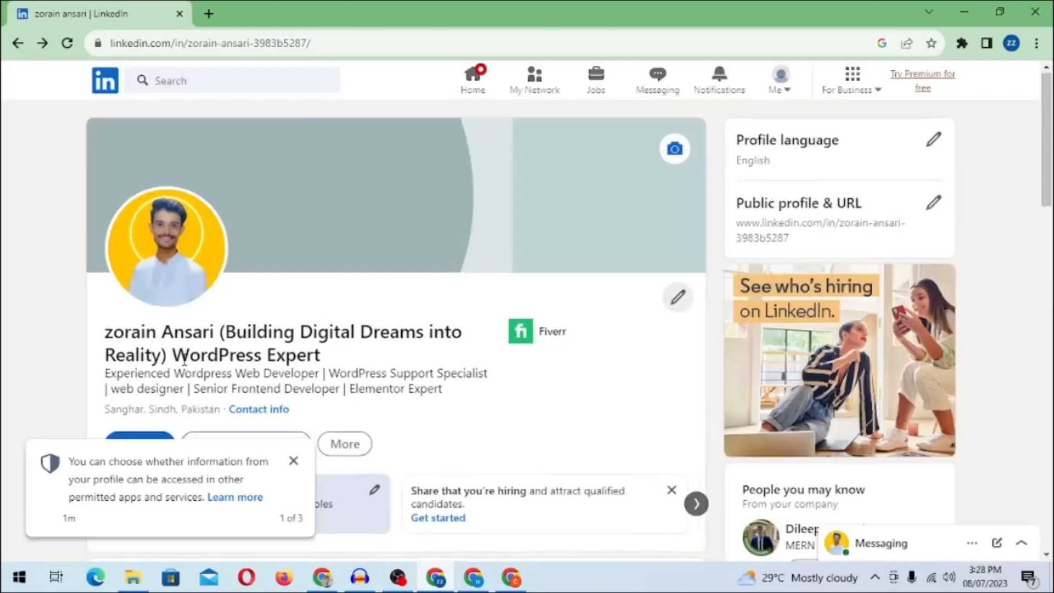
{"action": "scroll", "coordinate": [187, 360], "scroll_direction": "down", "scroll_amount": 3}
{"action": "key", "text": "alt+Tab"}
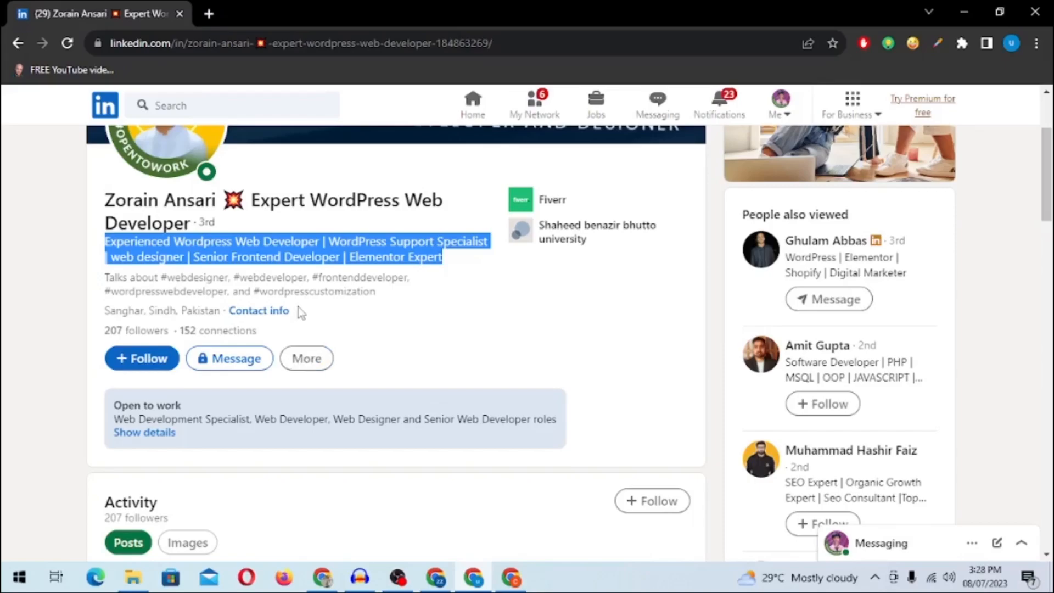
{"action": "left_click", "coordinate": [325, 260]}
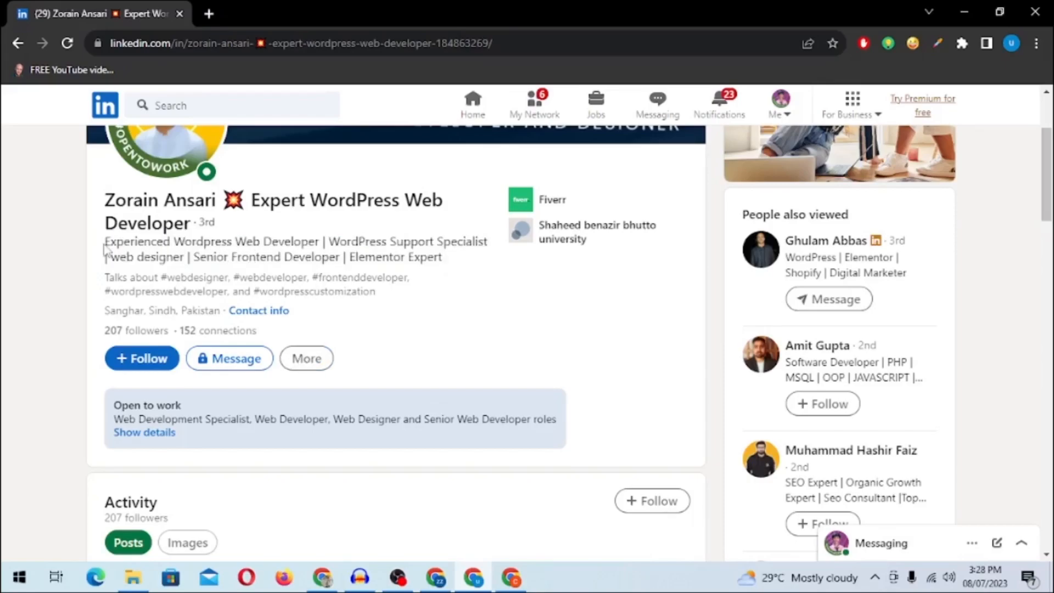
{"action": "left_click_drag", "start_coordinate": [105, 242], "coordinate": [463, 270]}
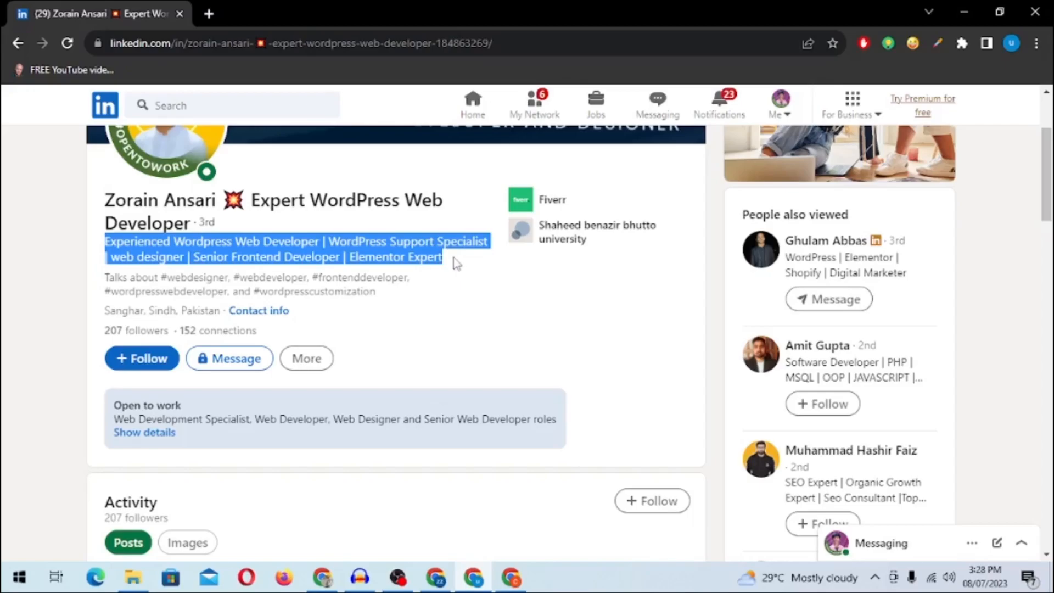
{"action": "key", "text": "alt+Tab"}
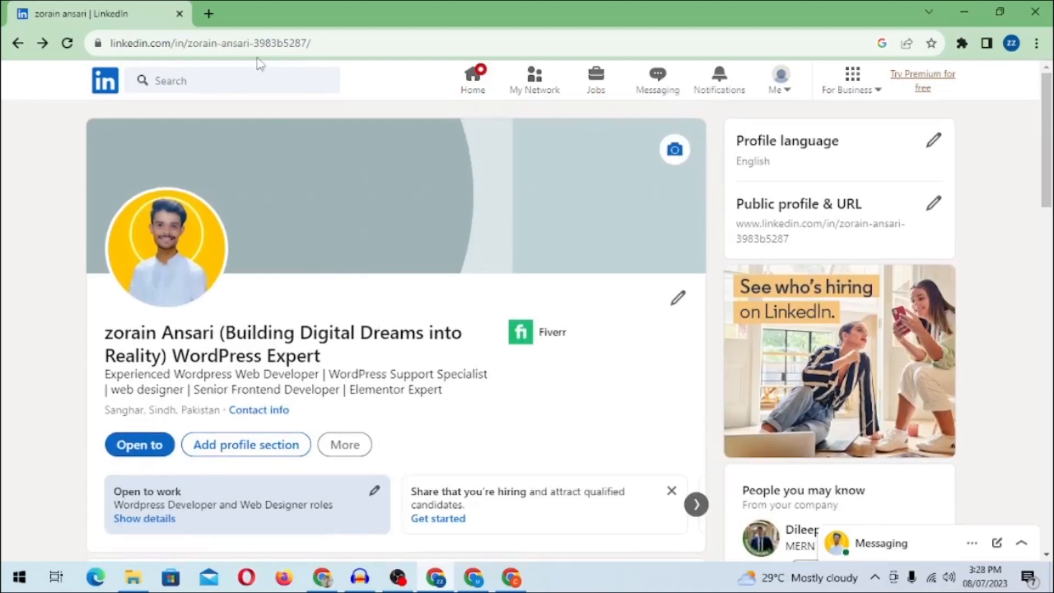
Load canva.com in a new tab, then review 'WordPress Expert' in the LinkedIn profile name.
{"action": "left_click", "coordinate": [208, 14]}
{"action": "type", "text": "can"}
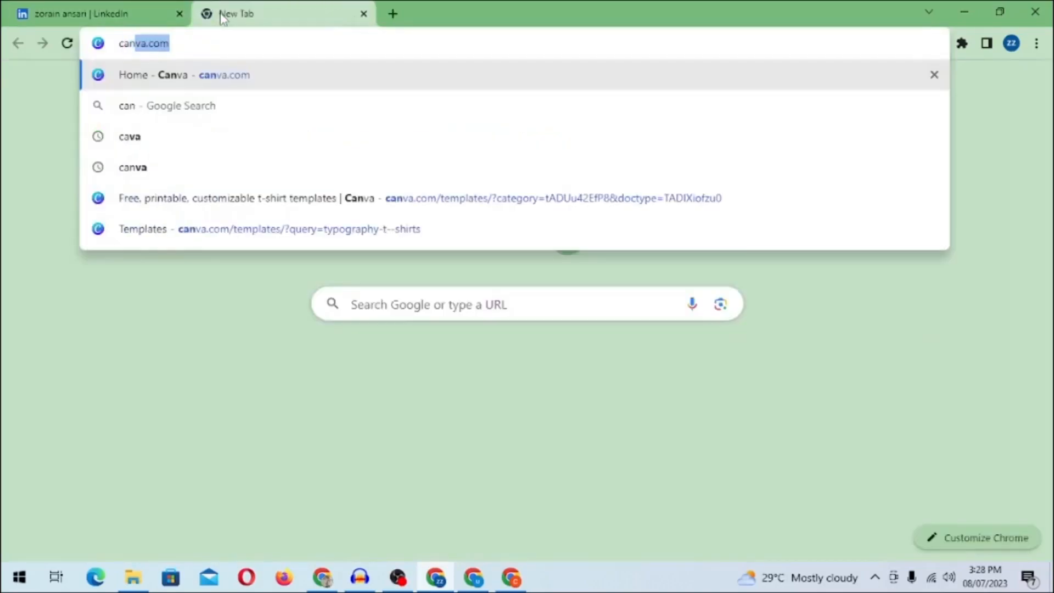
{"action": "key", "text": "Return"}
{"action": "left_click", "coordinate": [82, 8]}
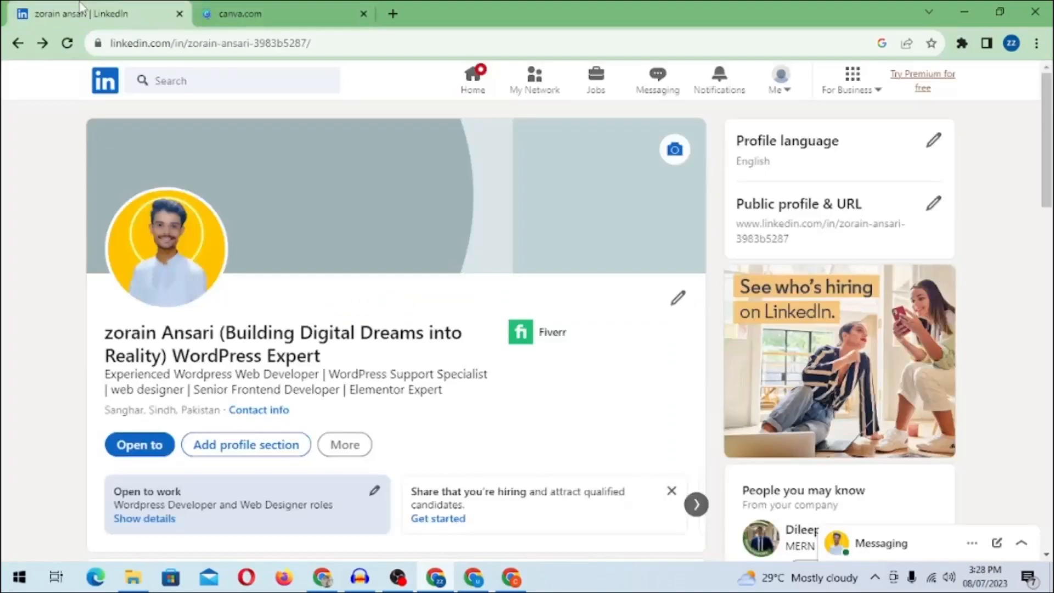
{"action": "left_click_drag", "start_coordinate": [175, 357], "coordinate": [334, 367]}
{"action": "left_click_drag", "start_coordinate": [225, 336], "coordinate": [156, 353]}
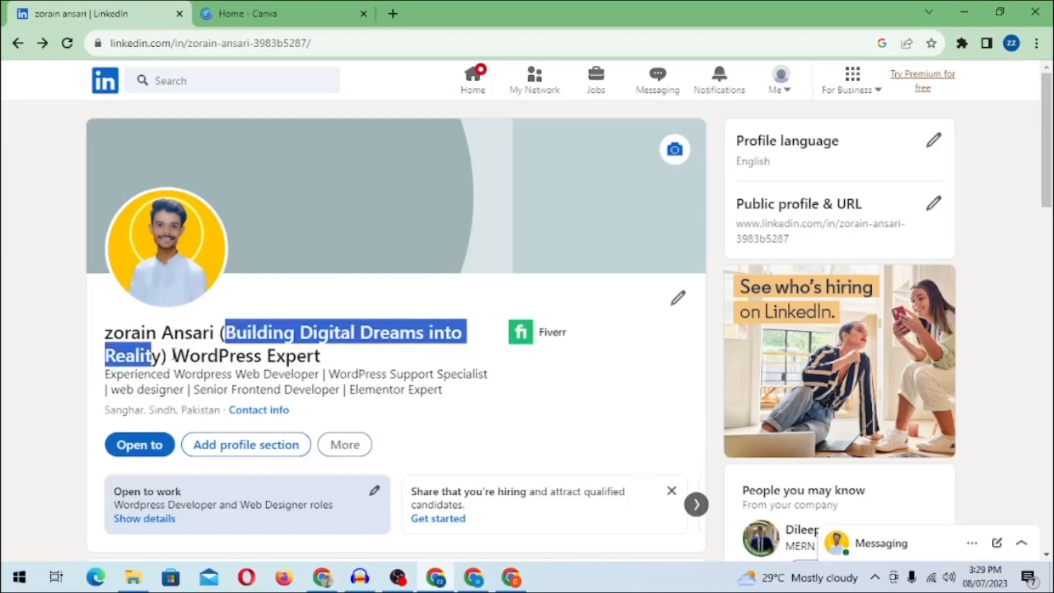
{"action": "left_click", "coordinate": [173, 369]}
Check the reference profile's headline wording, then bring up the Canva home page search.
{"action": "key", "text": "alt+Tab"}
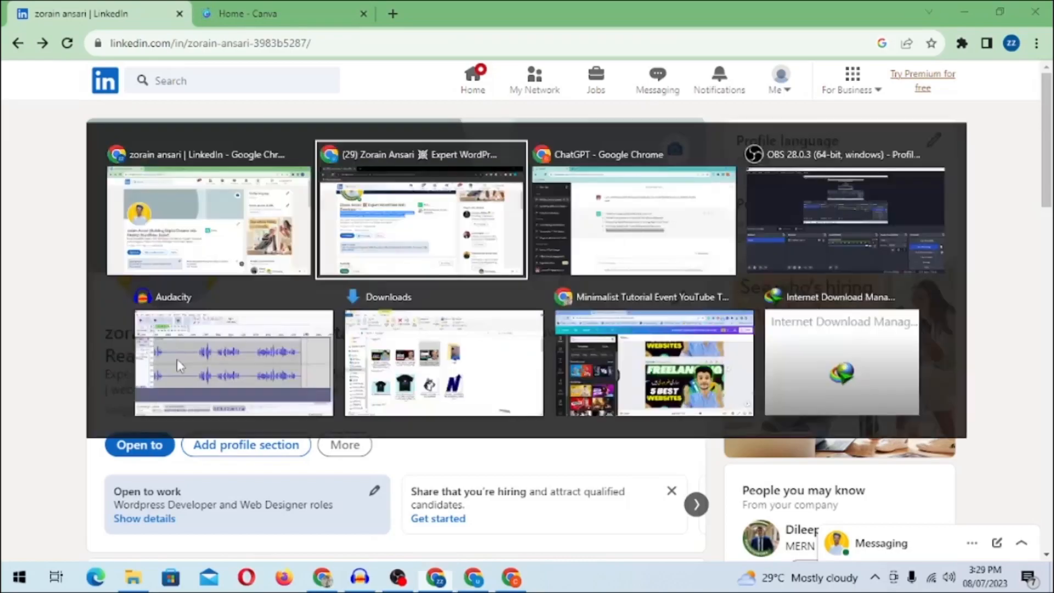
{"action": "scroll", "coordinate": [435, 299], "scroll_direction": "up", "scroll_amount": 3}
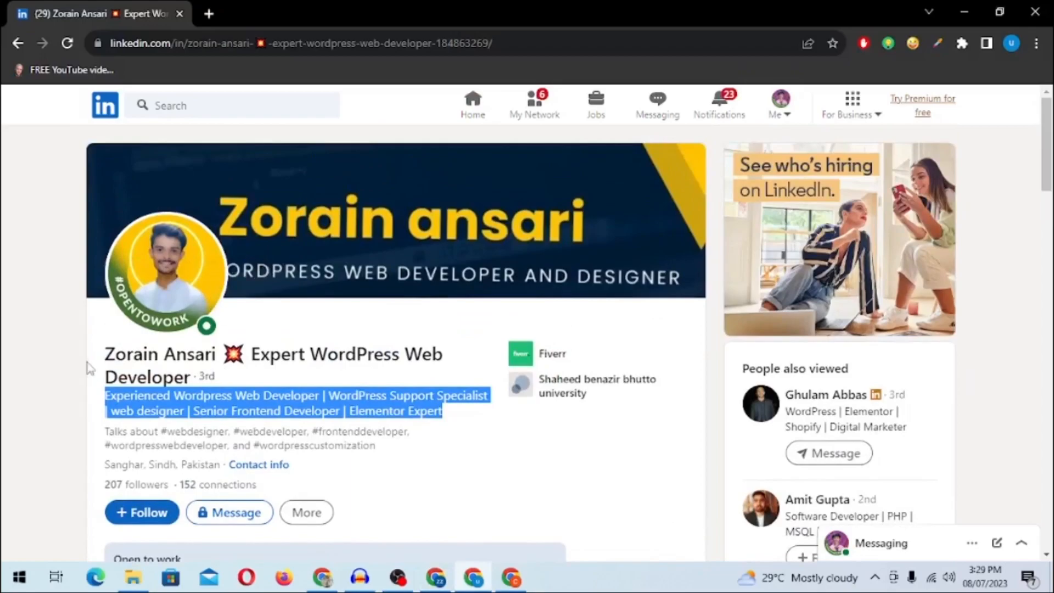
{"action": "left_click_drag", "start_coordinate": [148, 354], "coordinate": [159, 354]}
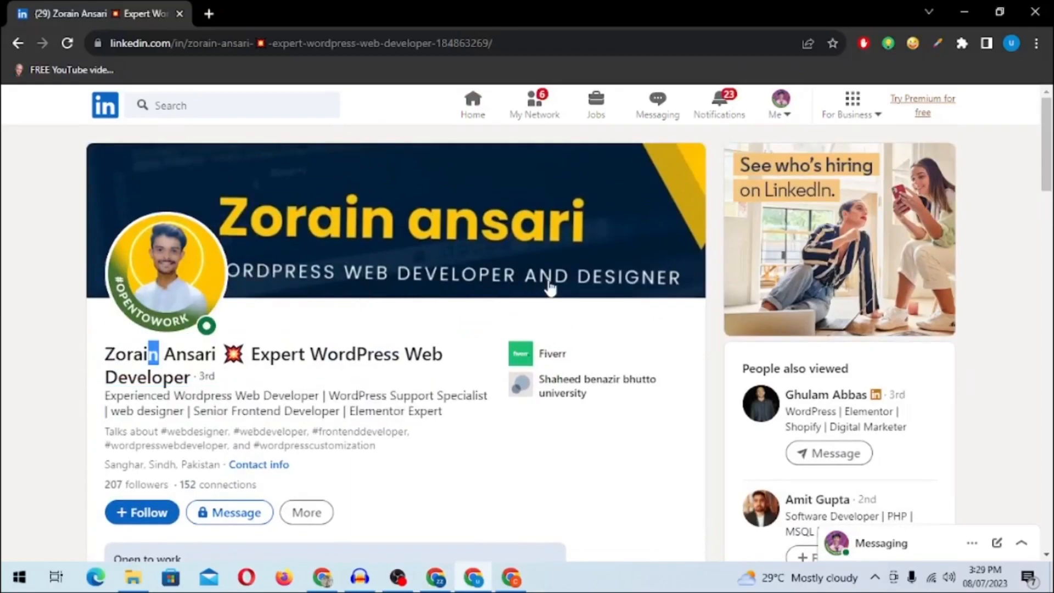
{"action": "left_click_drag", "start_coordinate": [175, 395], "coordinate": [236, 395]}
{"action": "key", "text": "alt+Tab"}
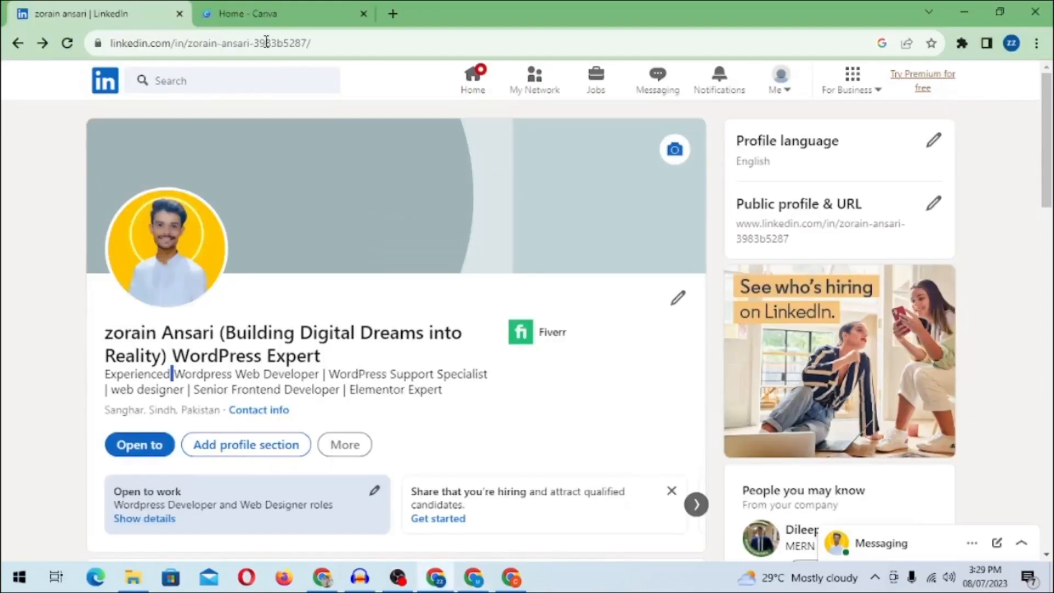
{"action": "left_click", "coordinate": [266, 14]}
{"action": "left_click", "coordinate": [462, 218]}
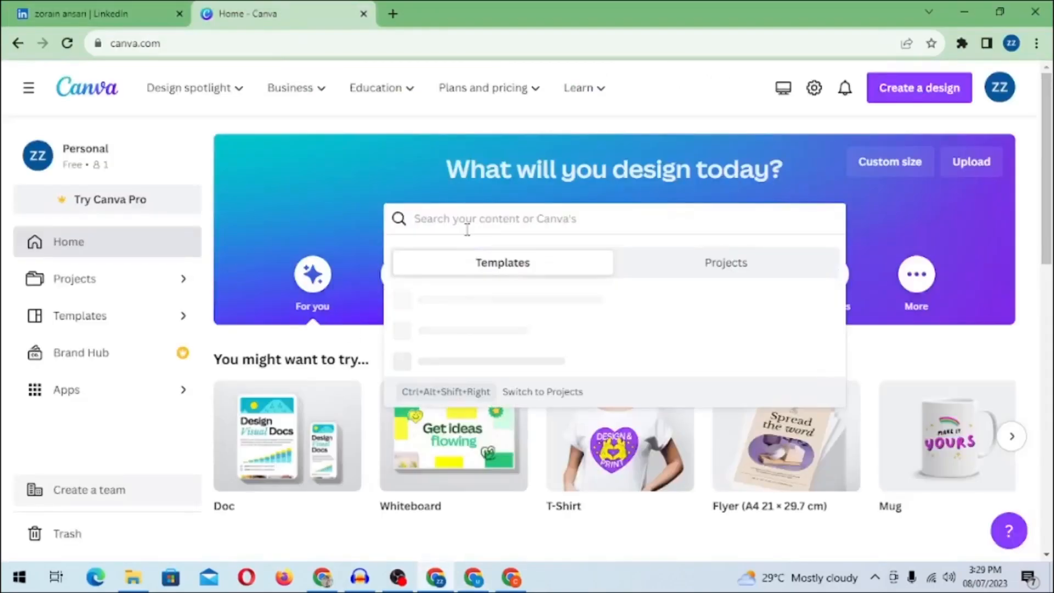
Search Canva for 'linkedin' banners and customize the Blue Gradient Modern template.
{"action": "type", "text": "linkedin"}
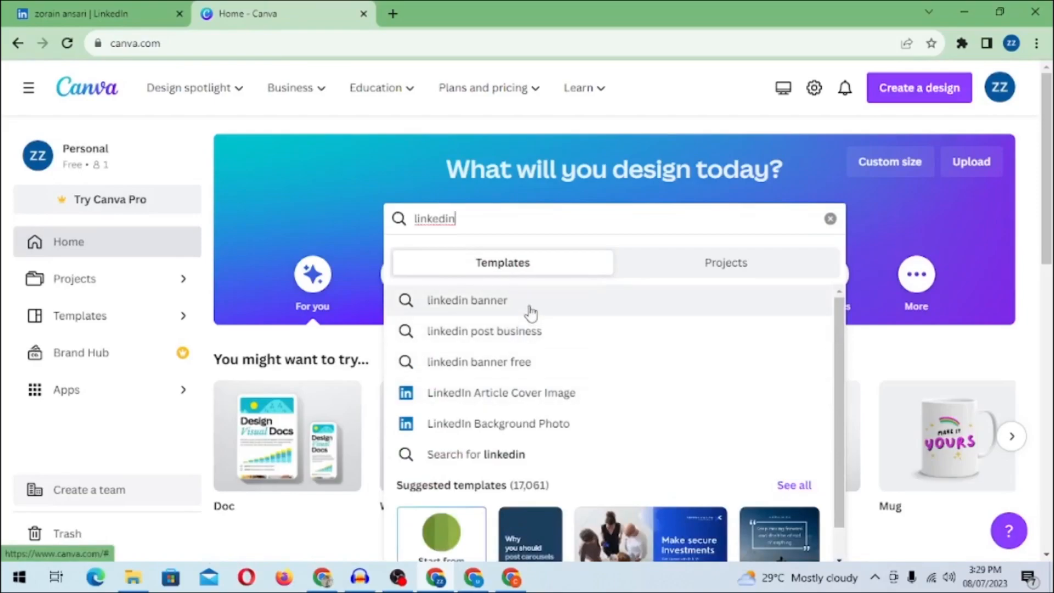
{"action": "left_click", "coordinate": [531, 314]}
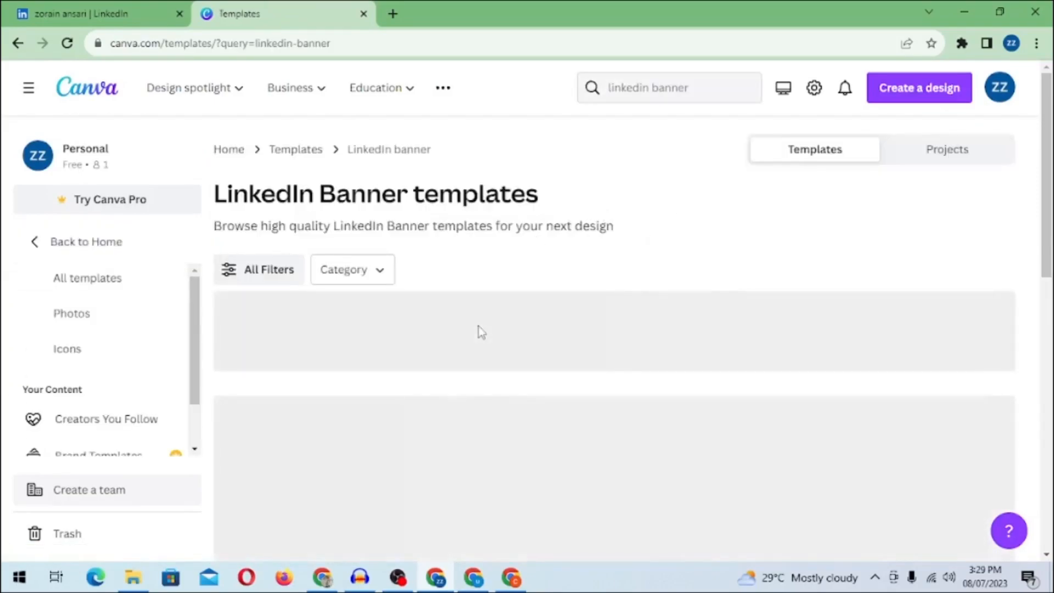
{"action": "scroll", "coordinate": [494, 352], "scroll_direction": "down", "scroll_amount": 3}
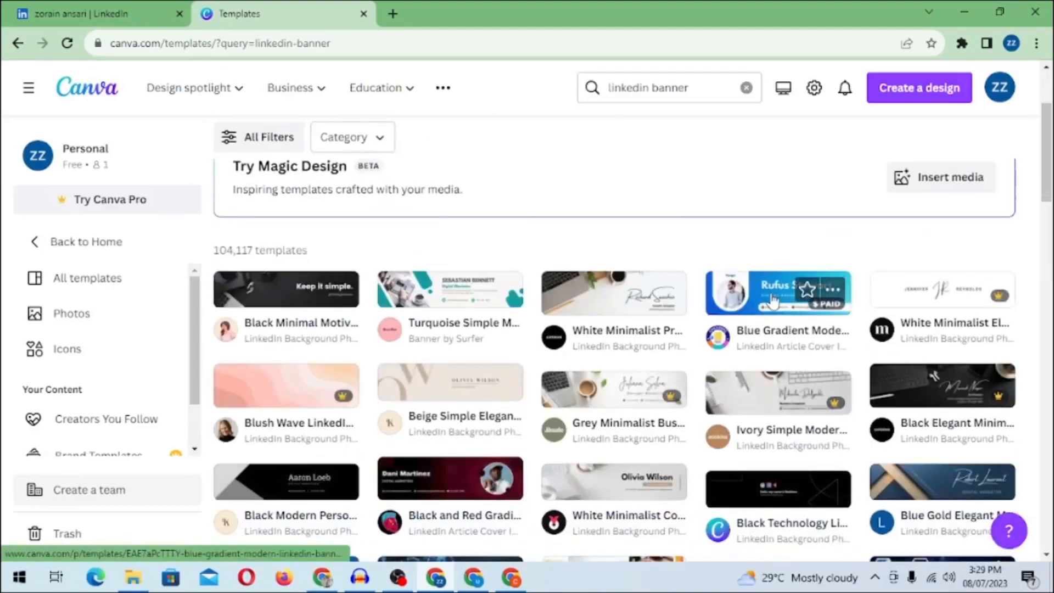
{"action": "left_click", "coordinate": [773, 300]}
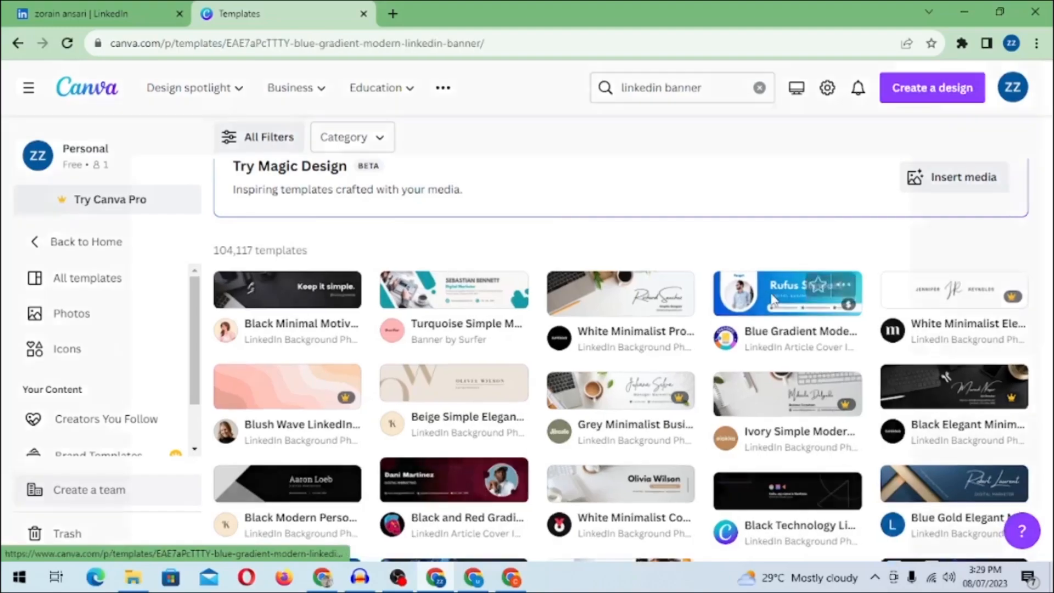
{"action": "left_click", "coordinate": [785, 266]}
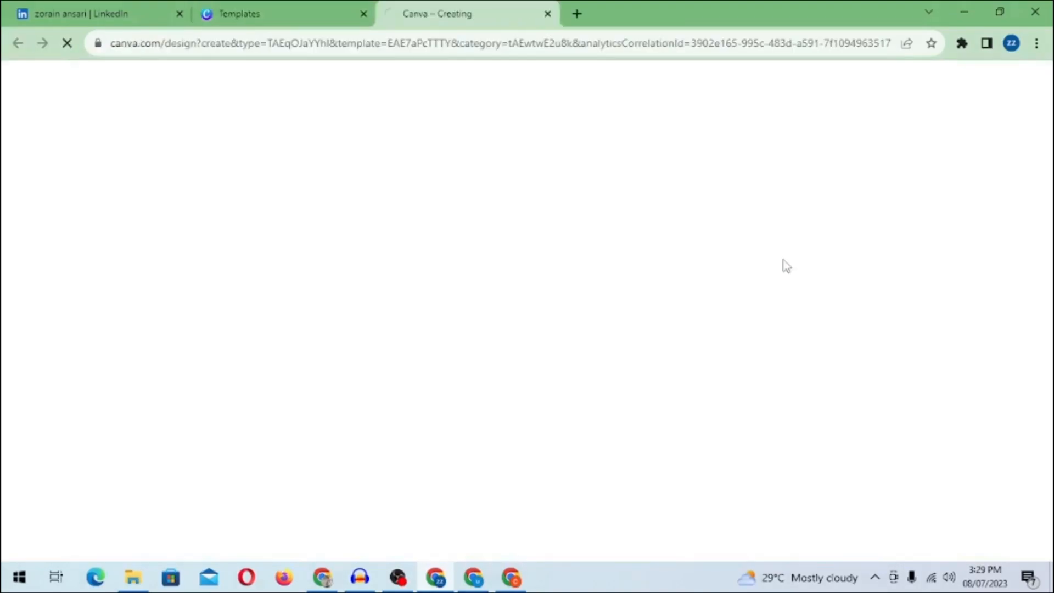
Replace the banner's Rufus Stewart name with the owner's name and set subtitle WORDPRESS EXPERT.
{"action": "left_click", "coordinate": [104, 13]}
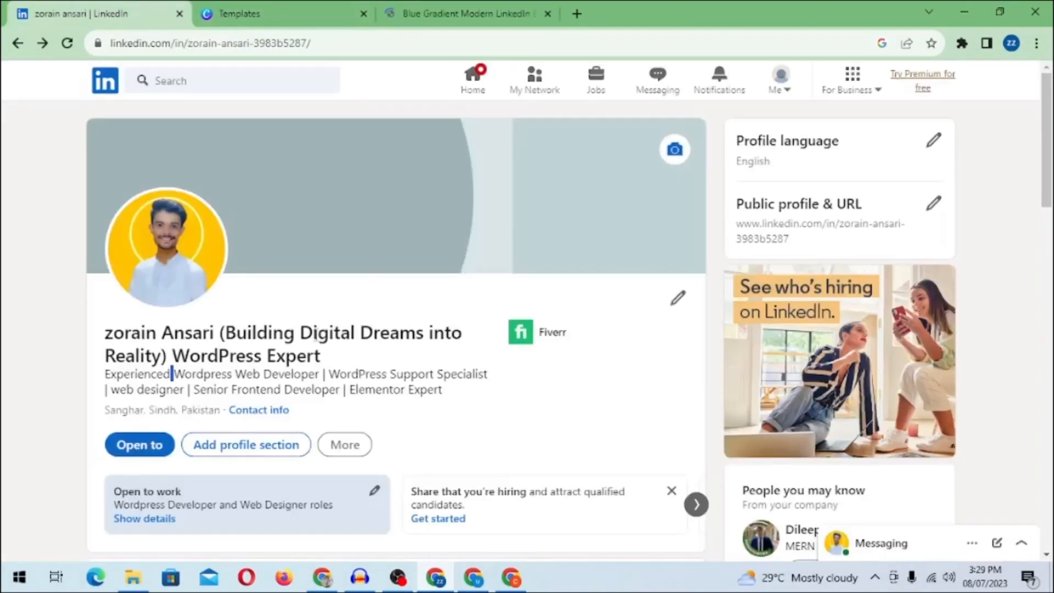
{"action": "left_click", "coordinate": [423, 13]}
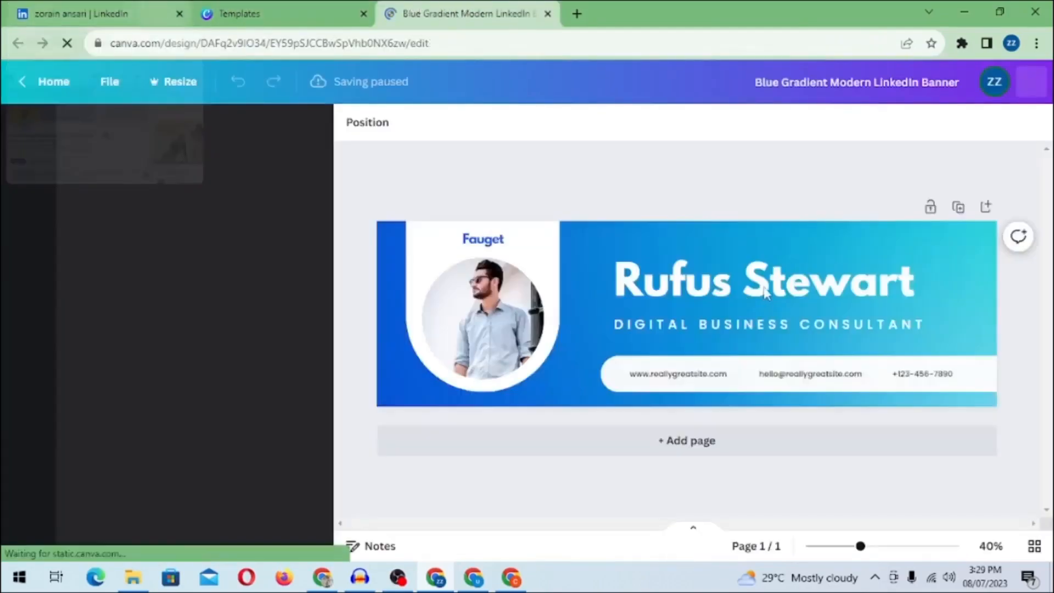
{"action": "left_click", "coordinate": [775, 283]}
{"action": "double_click", "coordinate": [775, 282]}
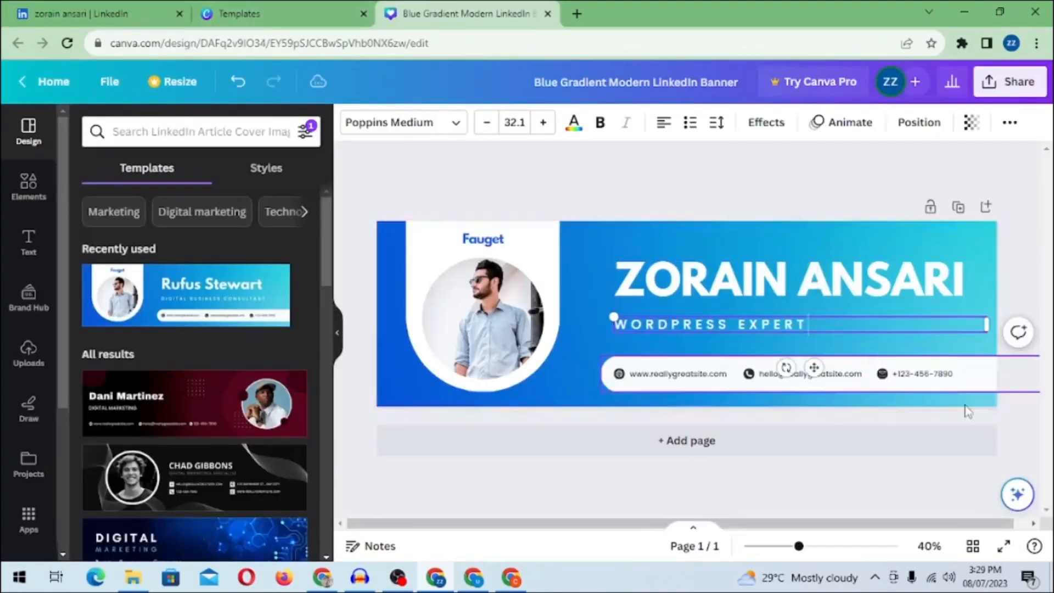
{"action": "left_click", "coordinate": [1036, 411]}
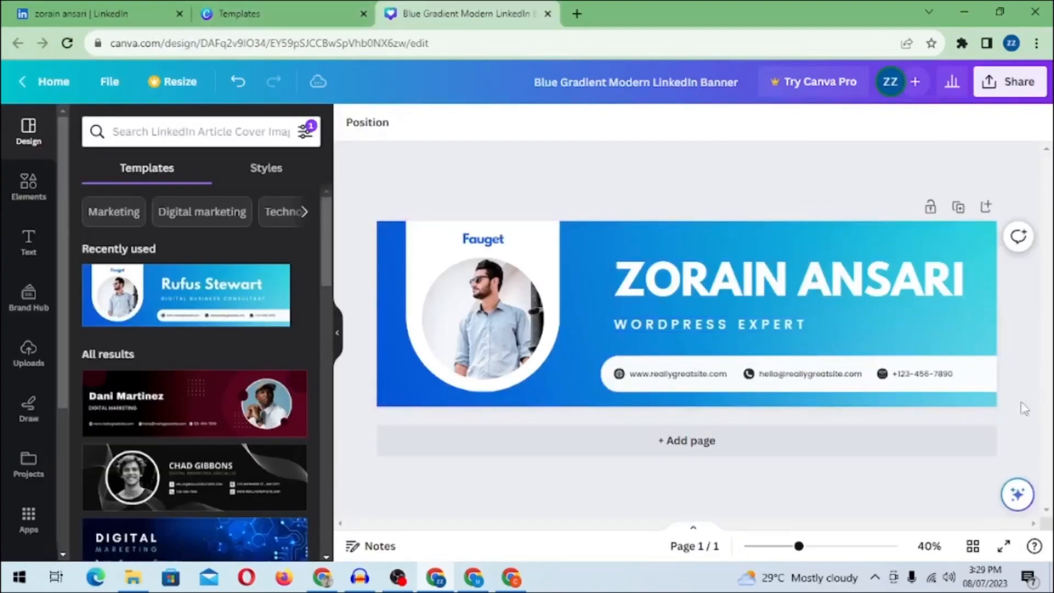
Review the contact text and photo, then change the Fauget logo text to the owner's first name.
{"action": "left_click", "coordinate": [922, 374]}
{"action": "left_click", "coordinate": [767, 375]}
{"action": "left_click", "coordinate": [712, 377]}
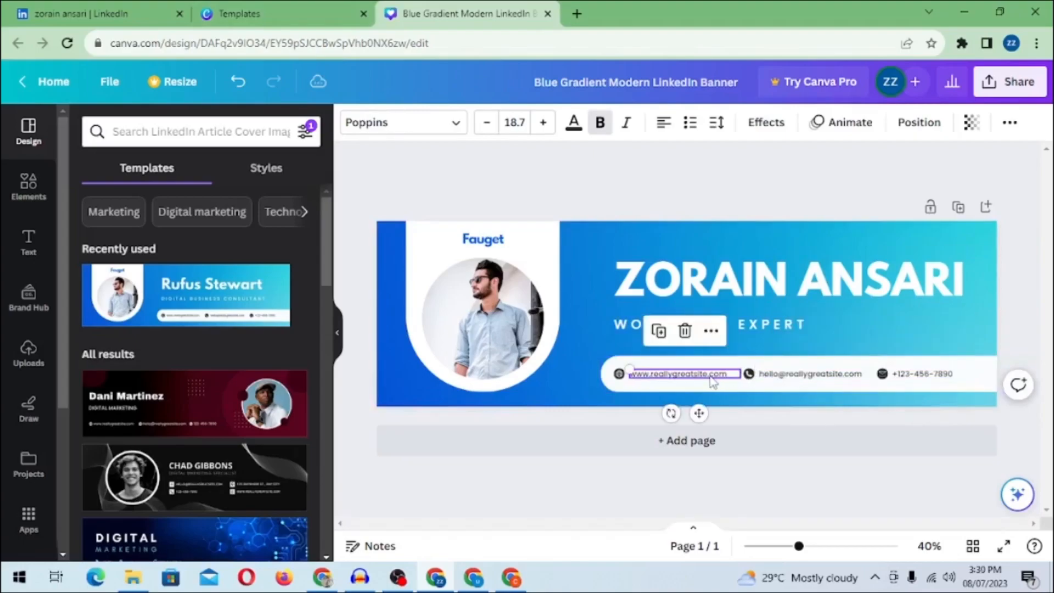
{"action": "left_click", "coordinate": [461, 310]}
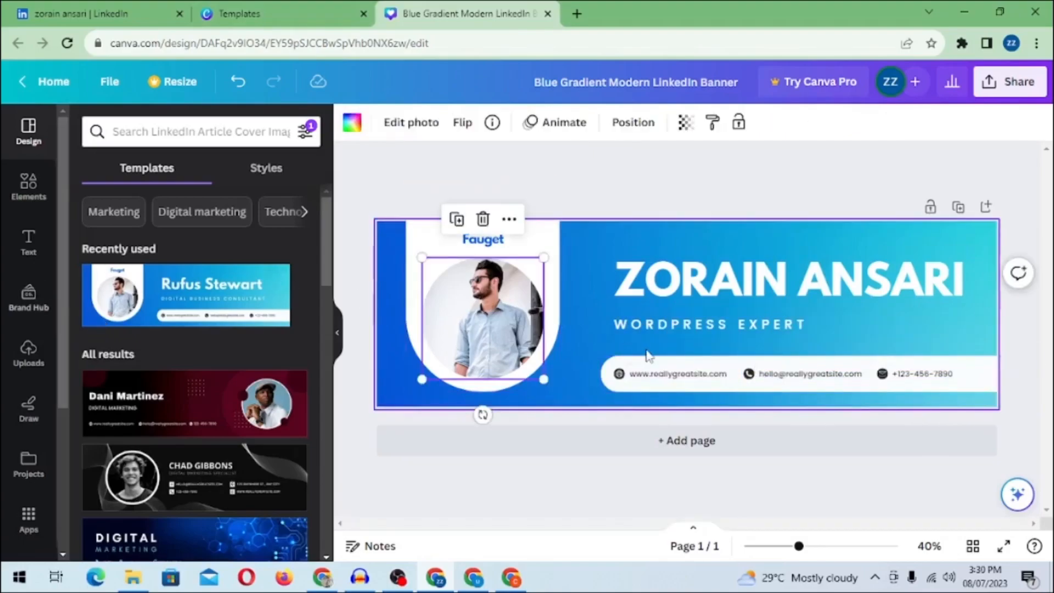
{"action": "double_click", "coordinate": [475, 241]}
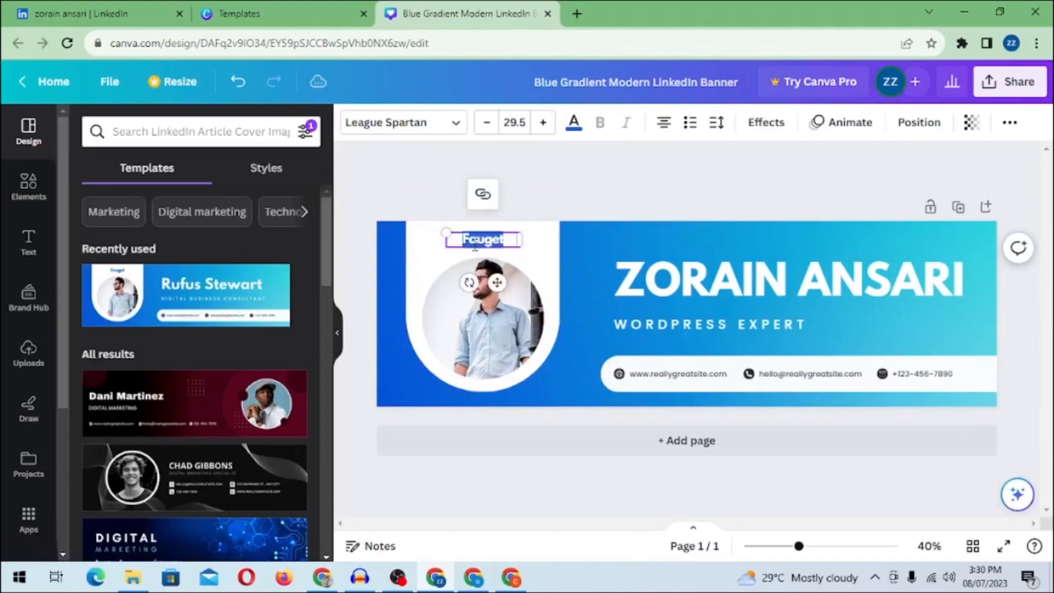
{"action": "type", "text": "ZORAIN"}
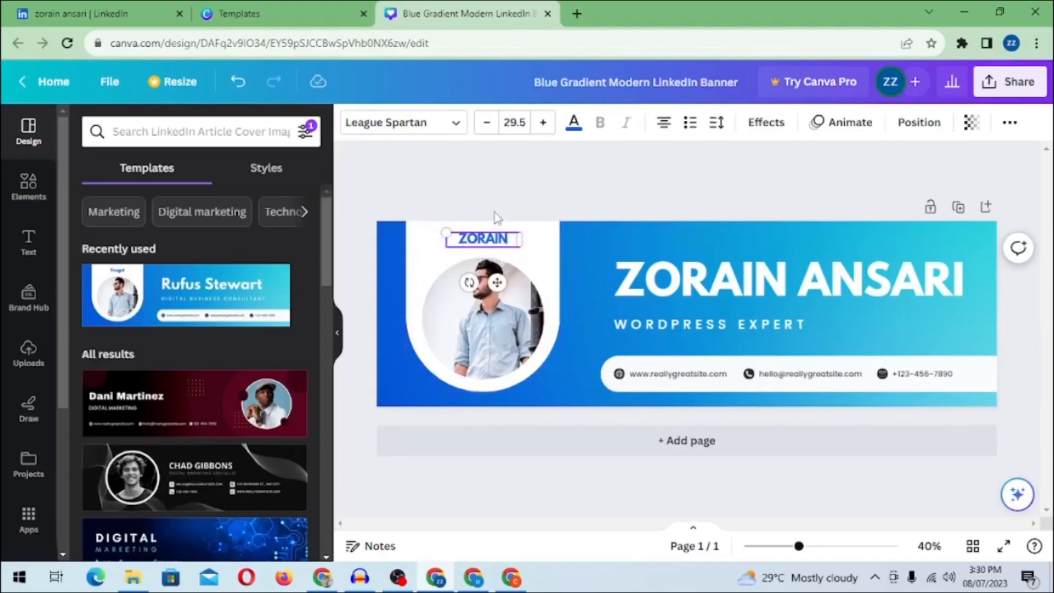
{"action": "left_click", "coordinate": [495, 216]}
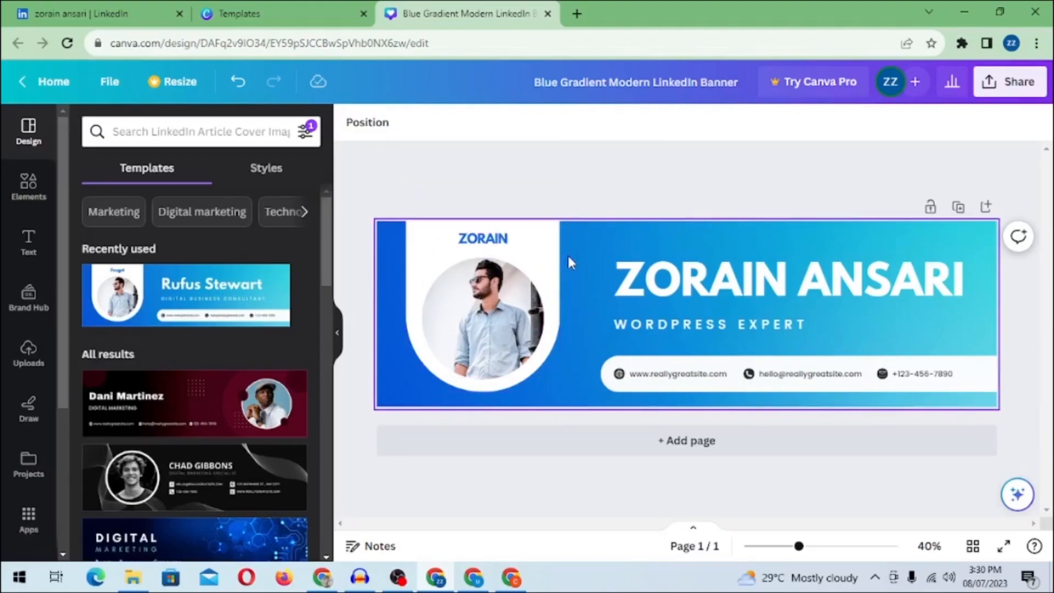
{"action": "left_click", "coordinate": [388, 391]}
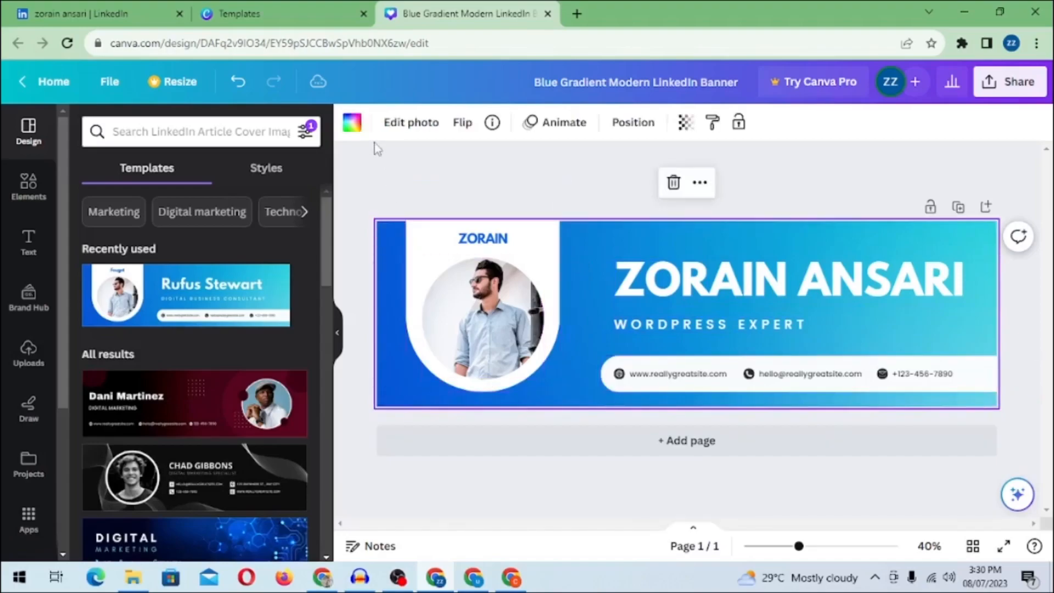
Try a yellow banner background, then undo it to keep the blue gradient.
{"action": "left_click", "coordinate": [352, 121]}
{"action": "left_click", "coordinate": [159, 14]}
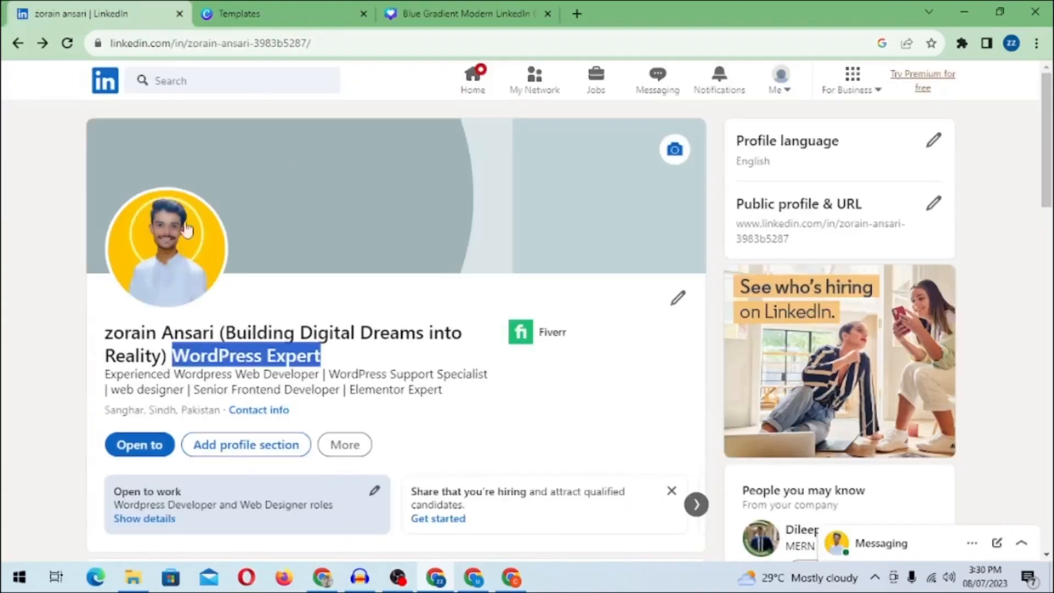
{"action": "left_click", "coordinate": [421, 12]}
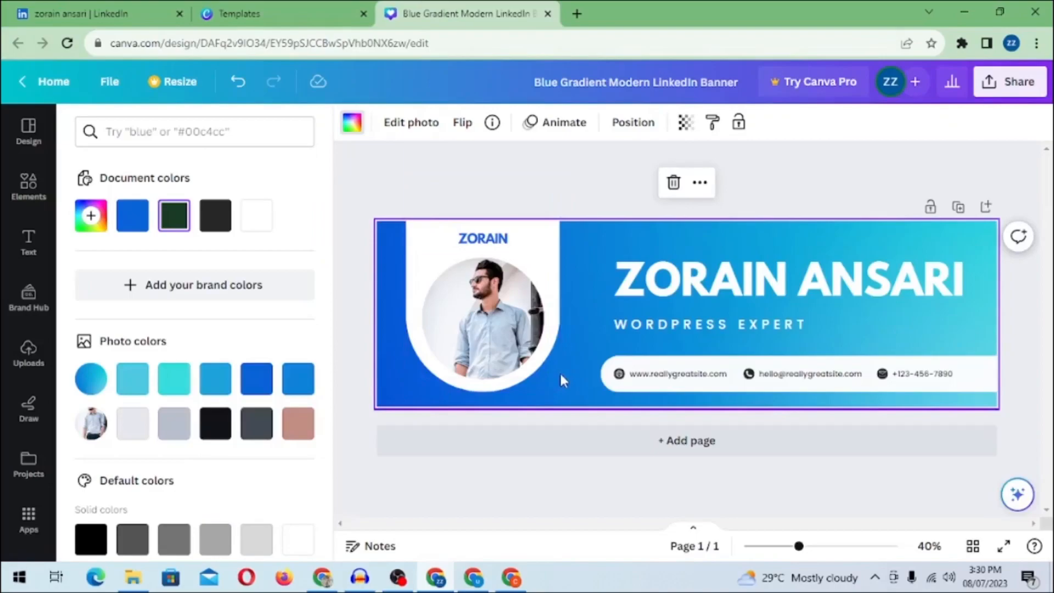
{"action": "scroll", "coordinate": [172, 379], "scroll_direction": "down", "scroll_amount": 5}
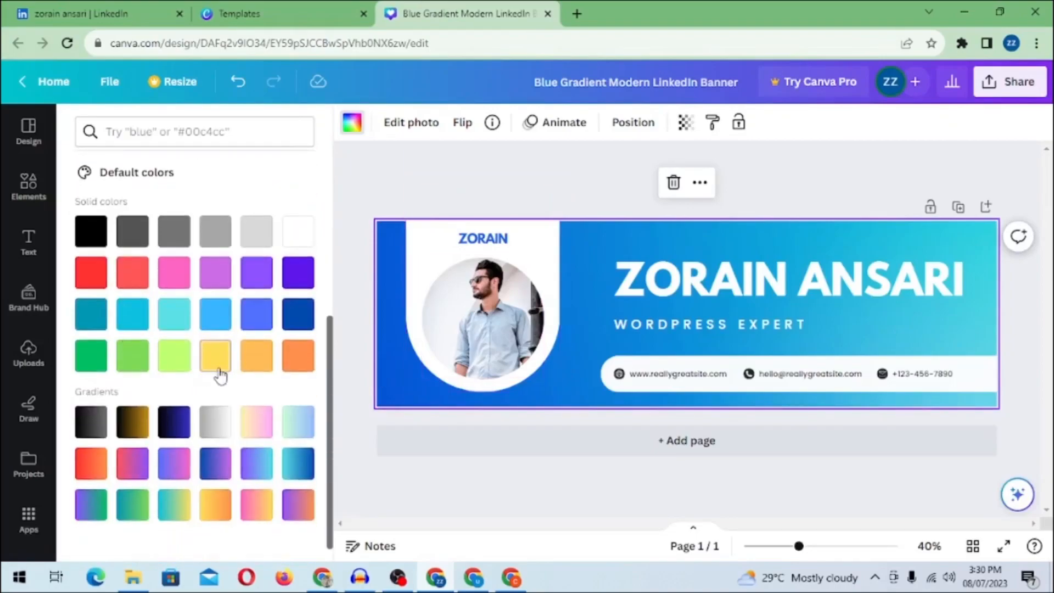
{"action": "left_click", "coordinate": [215, 356]}
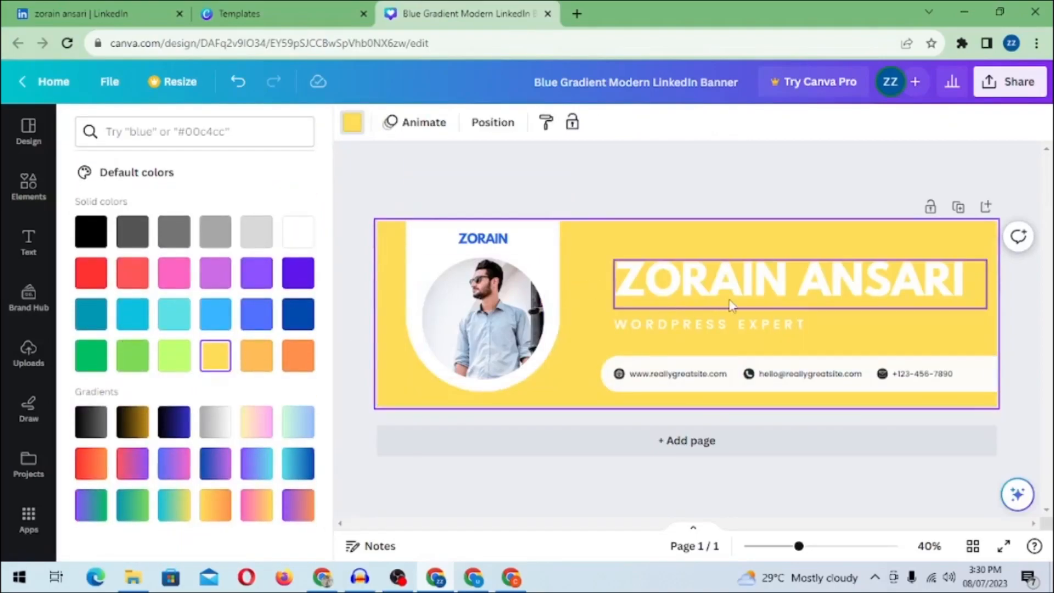
{"action": "scroll", "coordinate": [287, 358], "scroll_direction": "up", "scroll_amount": 2}
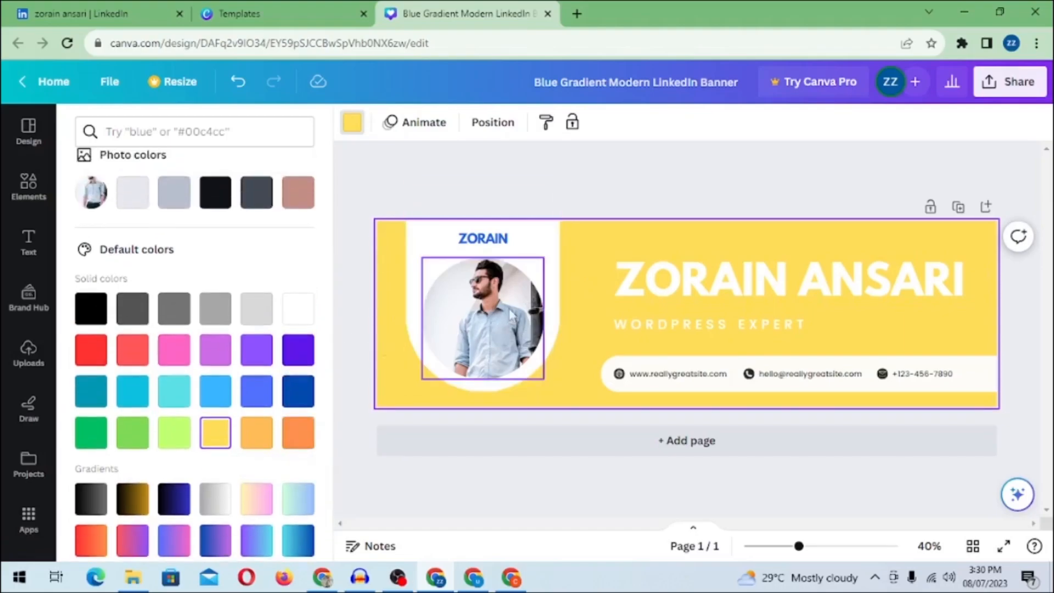
{"action": "key", "text": "ctrl+z"}
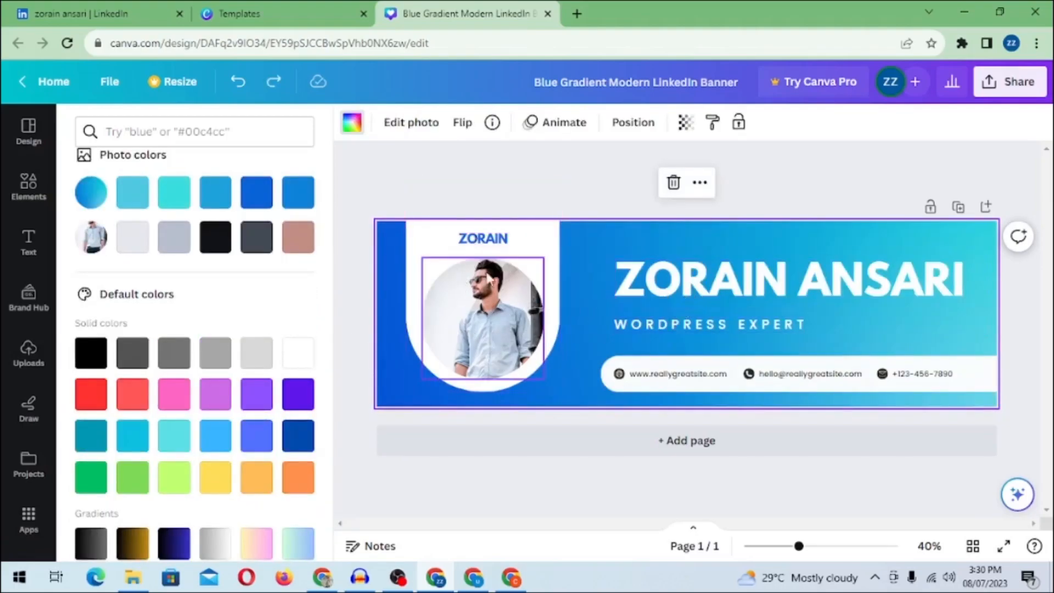
Color the rounded frame behind the profile photo yellow and deselect it.
{"action": "left_click", "coordinate": [425, 254]}
{"action": "scroll", "coordinate": [153, 339], "scroll_direction": "down", "scroll_amount": 5}
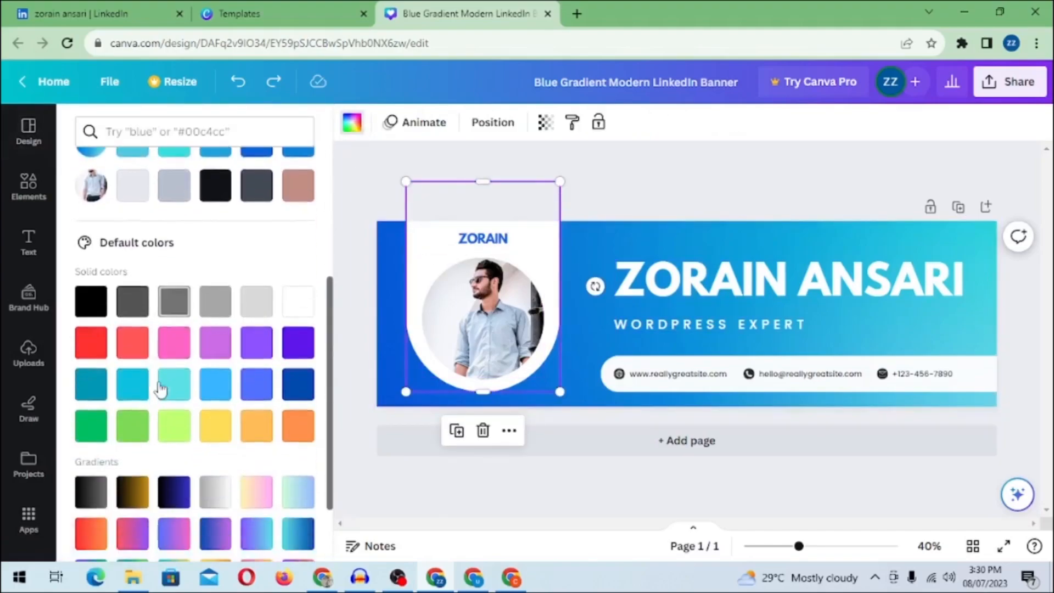
{"action": "left_click", "coordinate": [215, 355]}
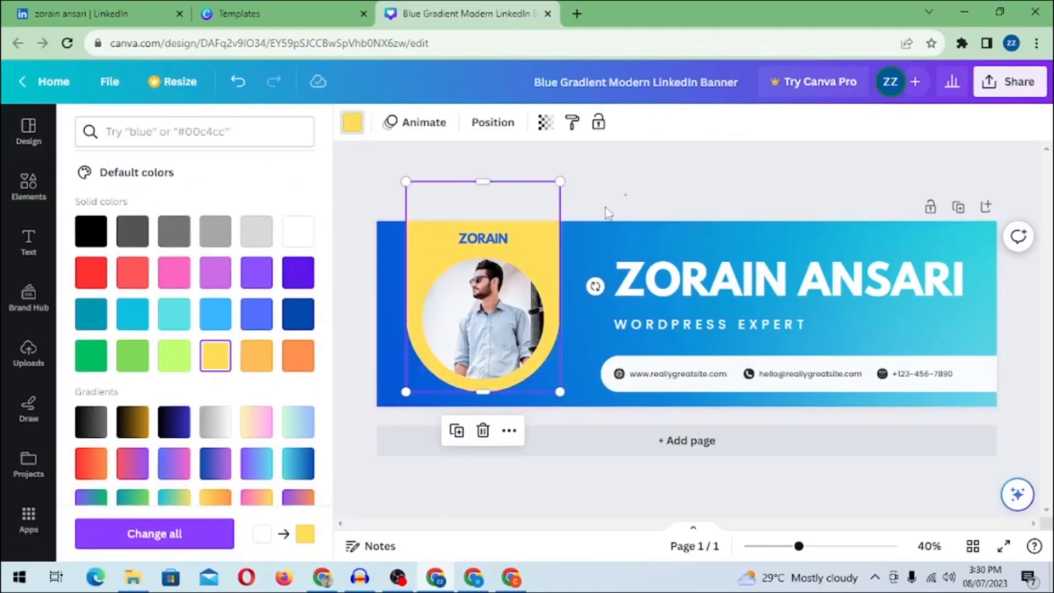
{"action": "left_click", "coordinate": [485, 233]}
{"action": "left_click", "coordinate": [714, 195]}
{"action": "key", "text": "ctrl+1"}
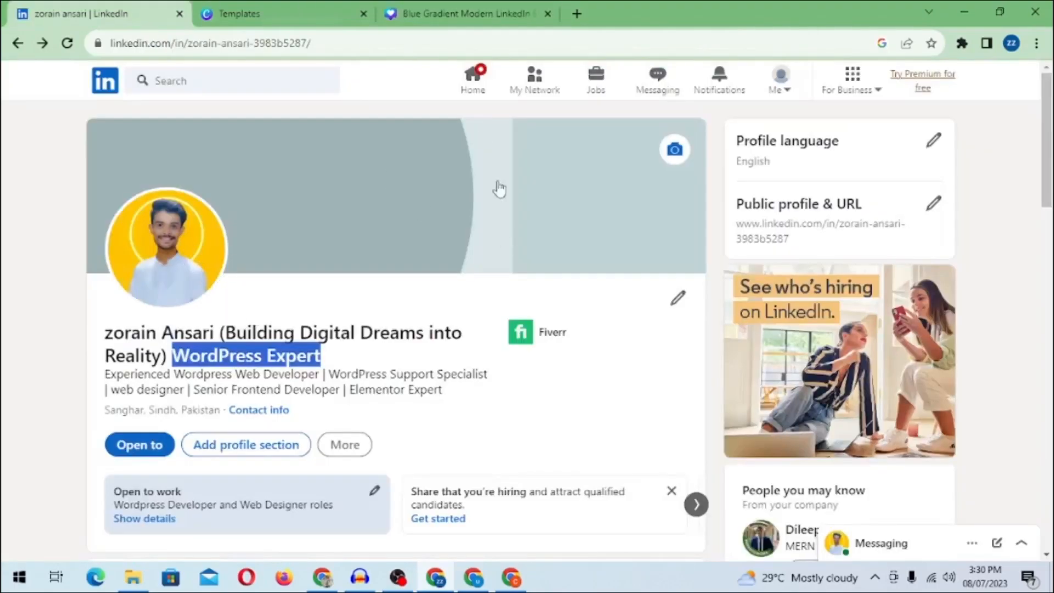
Upload the Blue Gradient Modern banner from Downloads as the background, nudge the crop up, and apply.
{"action": "scroll", "coordinate": [507, 232], "scroll_direction": "down", "scroll_amount": 5}
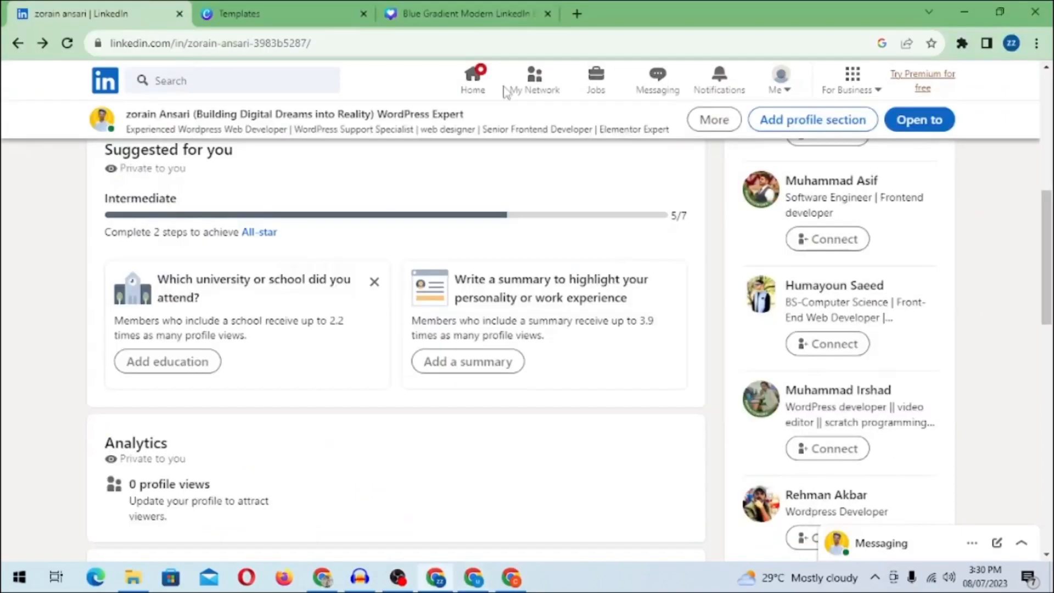
{"action": "scroll", "coordinate": [501, 247], "scroll_direction": "up", "scroll_amount": 6}
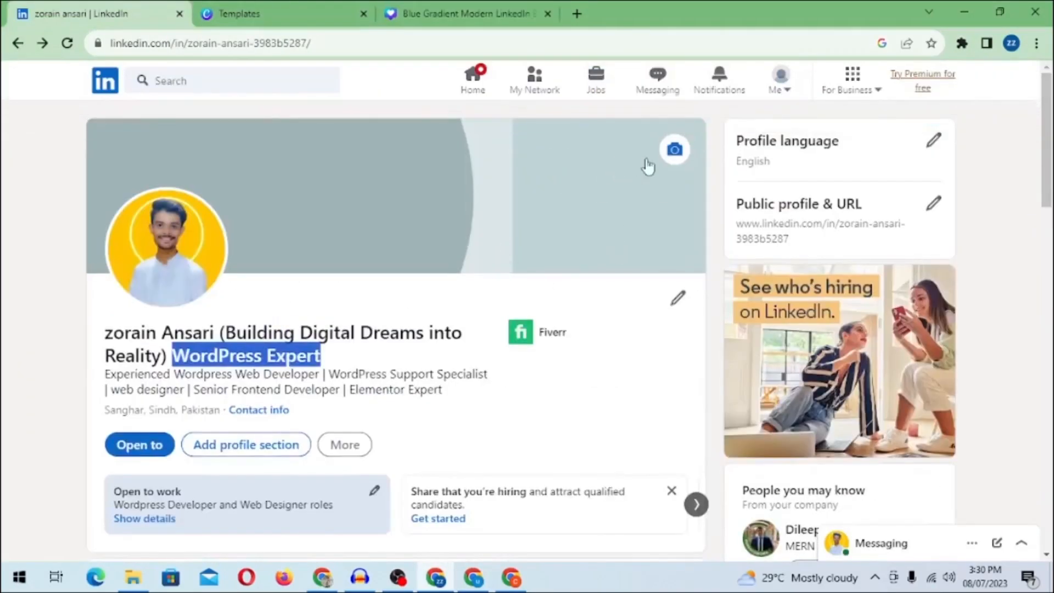
{"action": "left_click", "coordinate": [674, 150]}
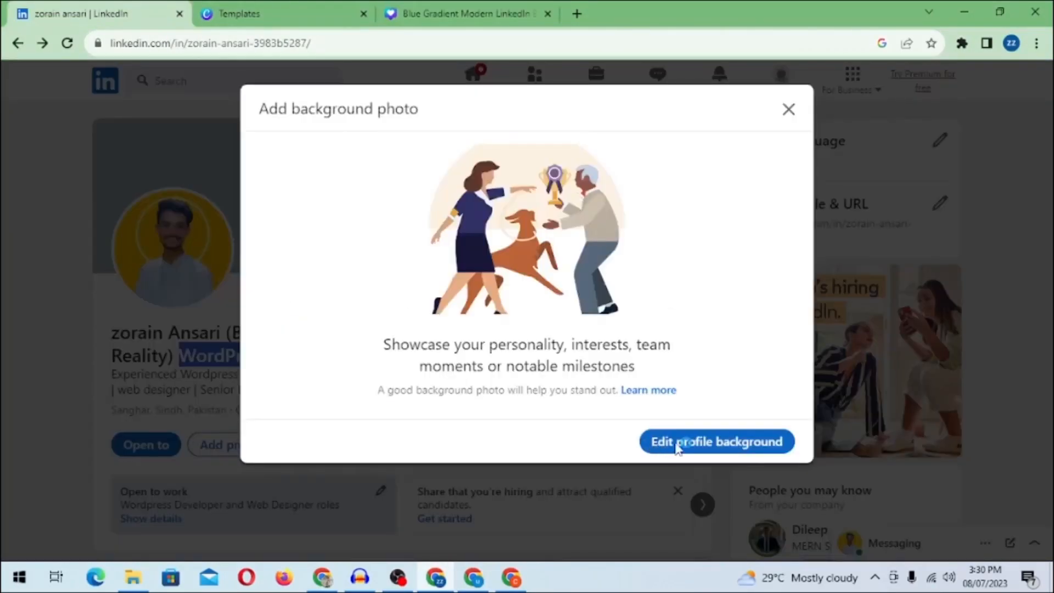
{"action": "scroll", "coordinate": [81, 98], "scroll_direction": "up", "scroll_amount": 3}
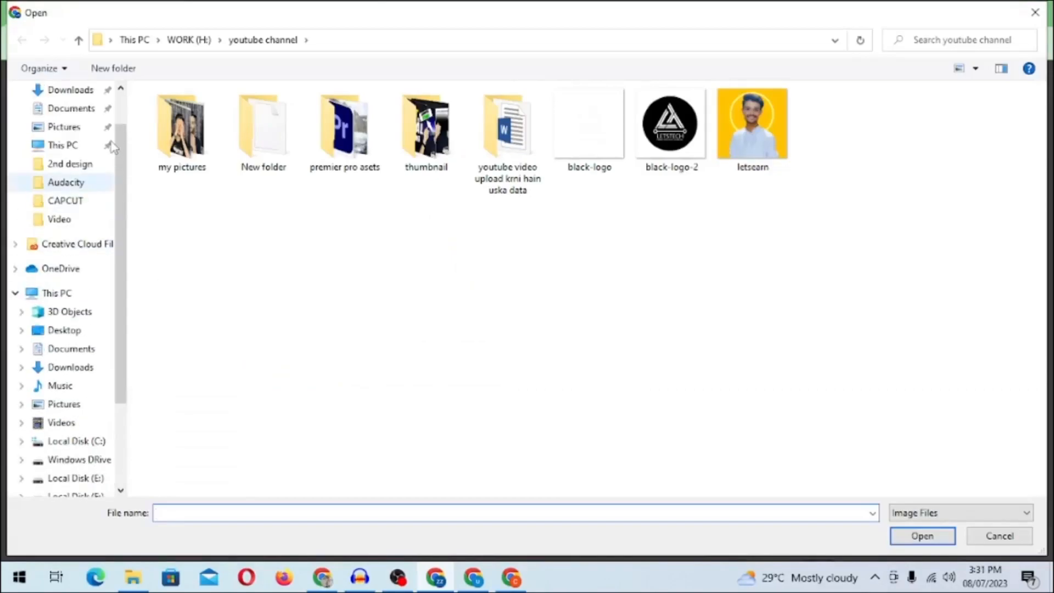
{"action": "left_click", "coordinate": [81, 91]}
{"action": "left_click", "coordinate": [205, 181]}
{"action": "left_click", "coordinate": [898, 539]}
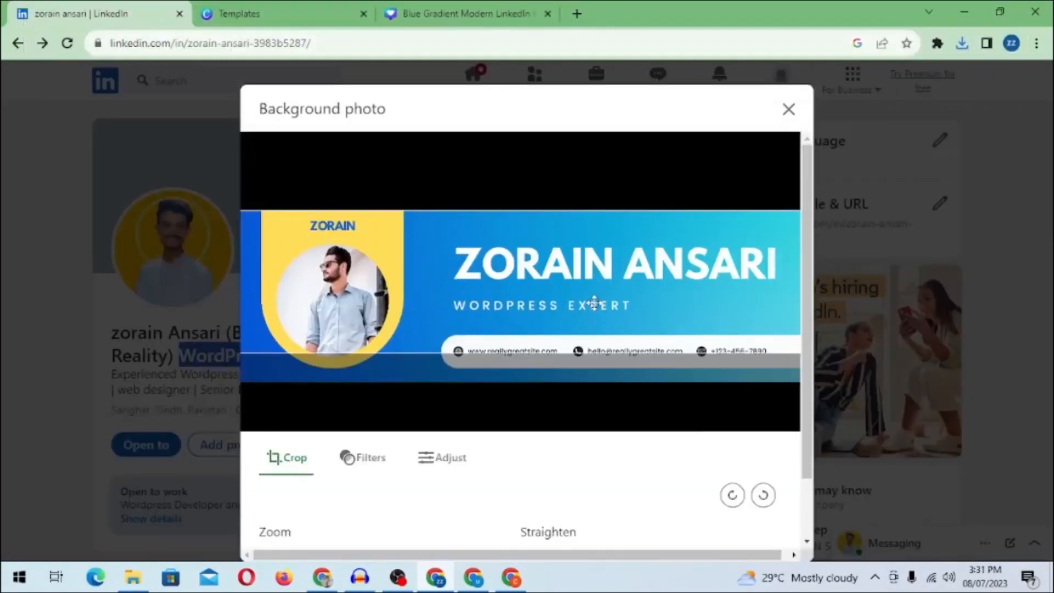
{"action": "left_click_drag", "start_coordinate": [592, 298], "coordinate": [592, 285]}
{"action": "scroll", "coordinate": [765, 467], "scroll_direction": "down", "scroll_amount": 3}
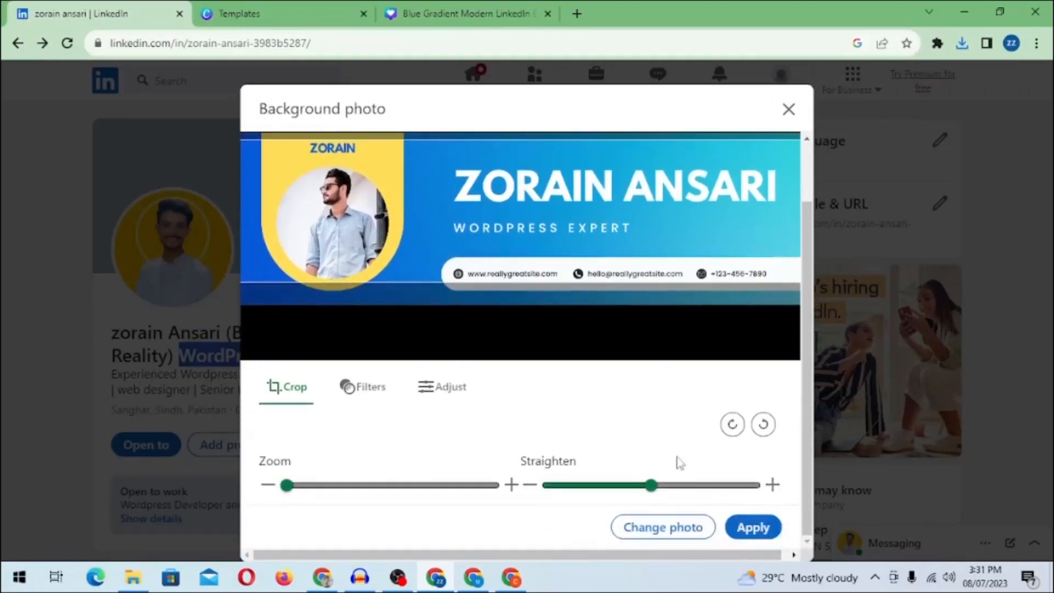
{"action": "left_click", "coordinate": [750, 526]}
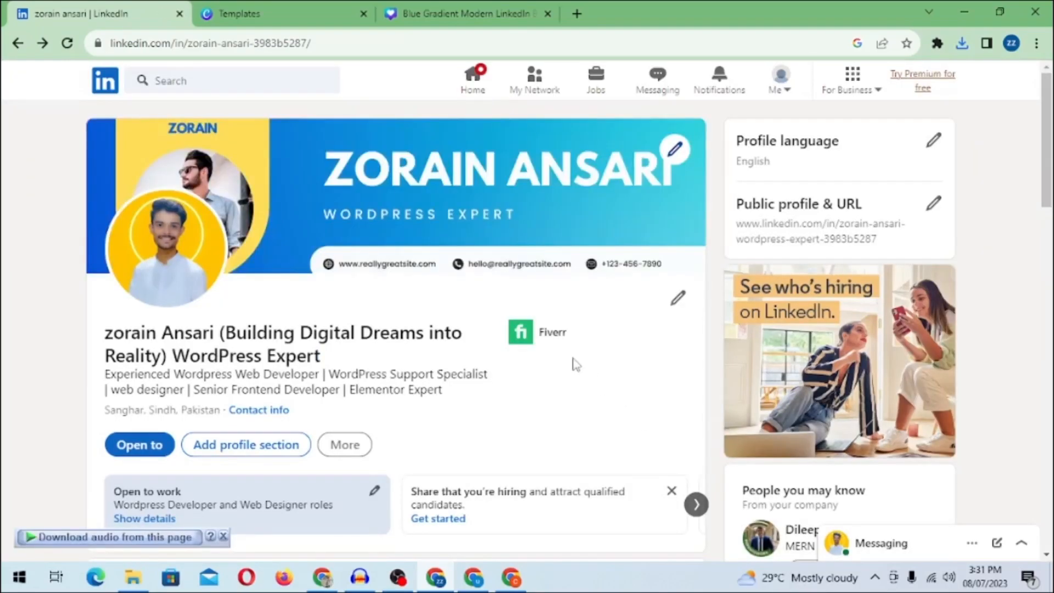
Check the reference profile's hashtag topics and start the Creator mode setup.
{"action": "scroll", "coordinate": [398, 324], "scroll_direction": "down", "scroll_amount": 10}
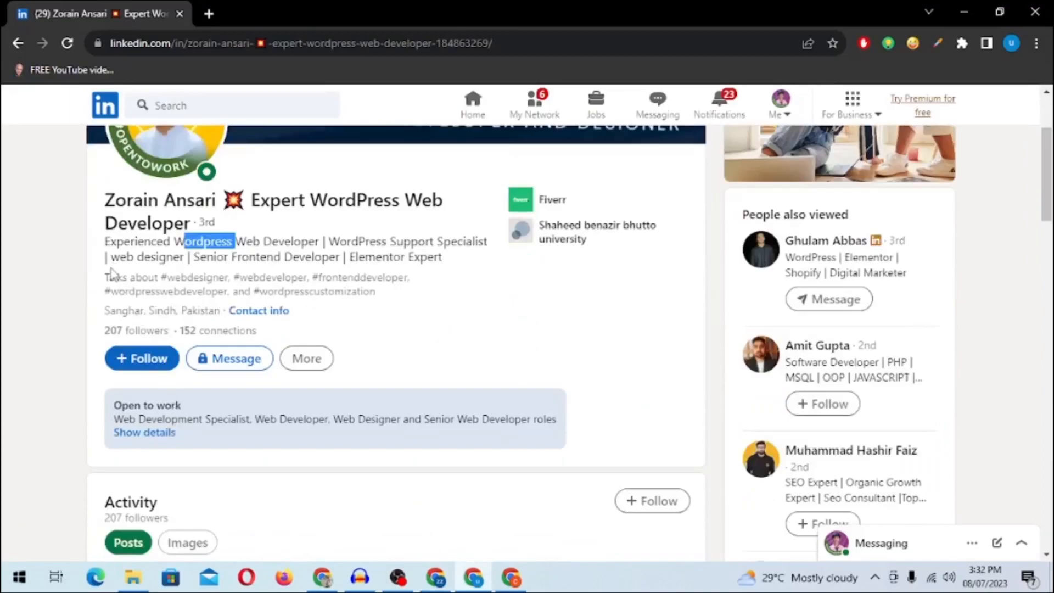
{"action": "left_click_drag", "start_coordinate": [105, 277], "coordinate": [289, 311]}
{"action": "key", "text": "alt+Tab"}
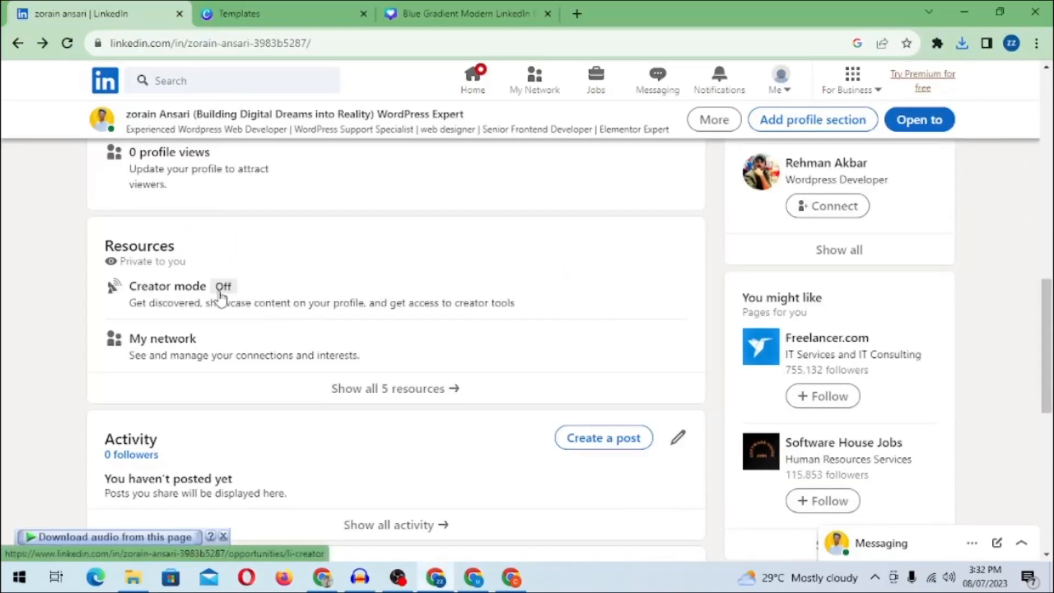
{"action": "left_click", "coordinate": [172, 287]}
{"action": "scroll", "coordinate": [770, 413], "scroll_direction": "down", "scroll_amount": 3}
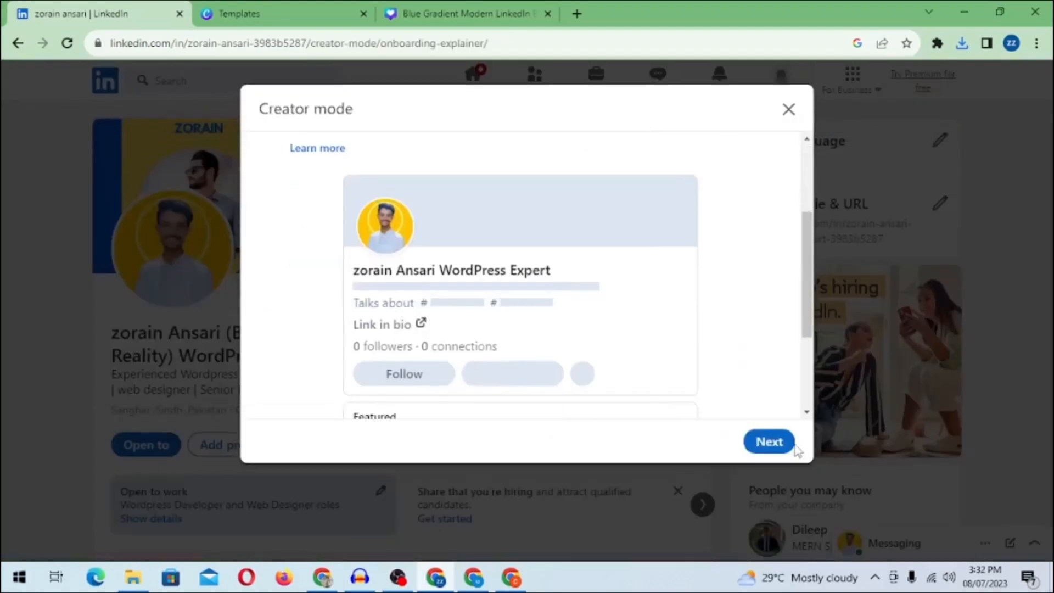
{"action": "left_click", "coordinate": [790, 443]}
Add #wordpress as the creator topic, turn creator mode on, and skip the announcement.
{"action": "scroll", "coordinate": [402, 256], "scroll_direction": "down", "scroll_amount": 2}
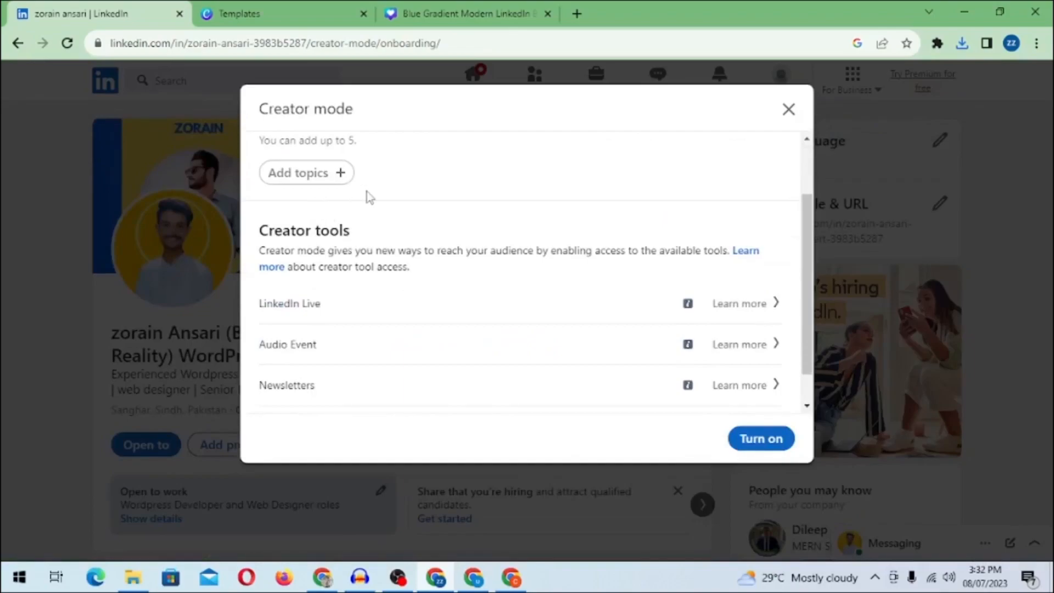
{"action": "scroll", "coordinate": [338, 223], "scroll_direction": "up", "scroll_amount": 2}
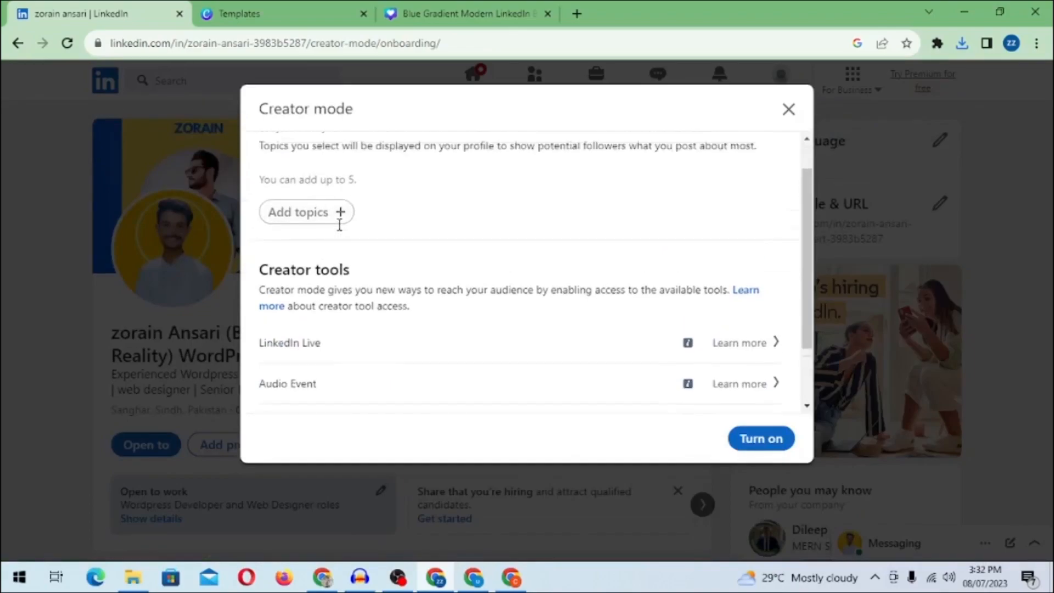
{"action": "scroll", "coordinate": [356, 268], "scroll_direction": "down", "scroll_amount": 2}
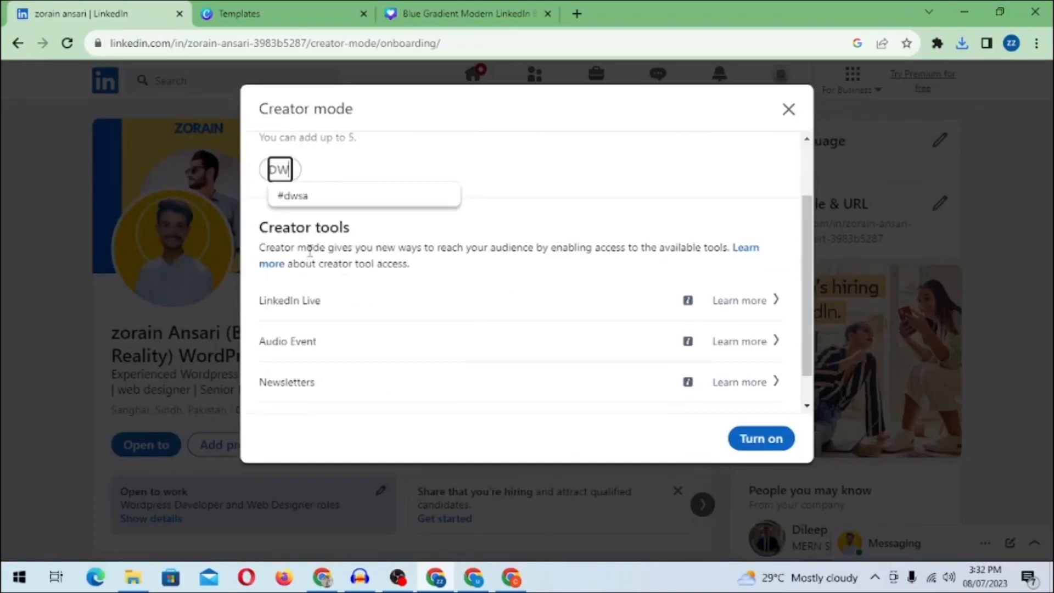
{"action": "type", "text": "WORDPRESS"}
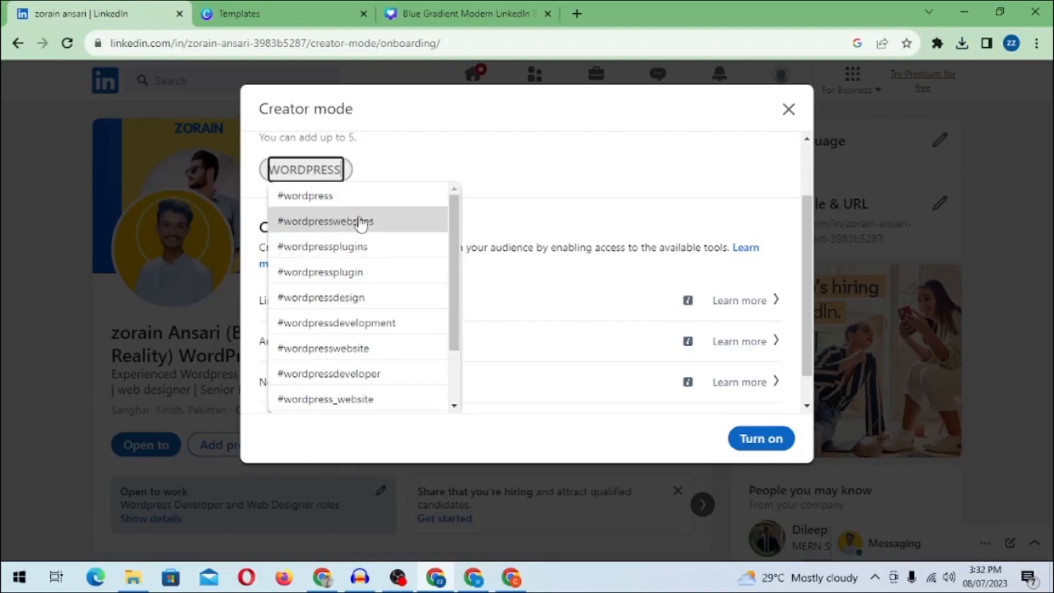
{"action": "left_click", "coordinate": [336, 196]}
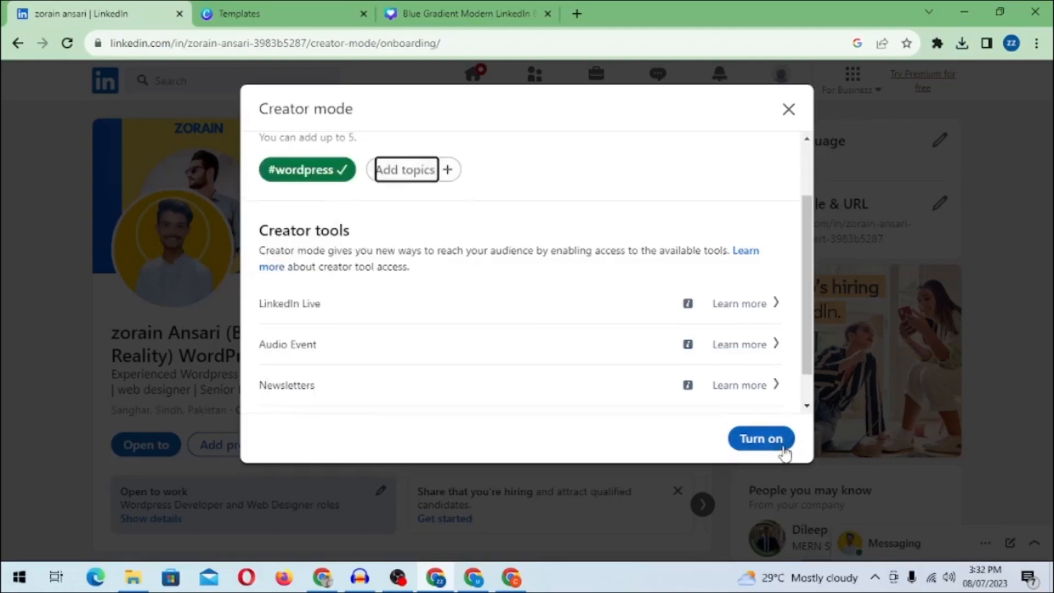
{"action": "left_click", "coordinate": [774, 440]}
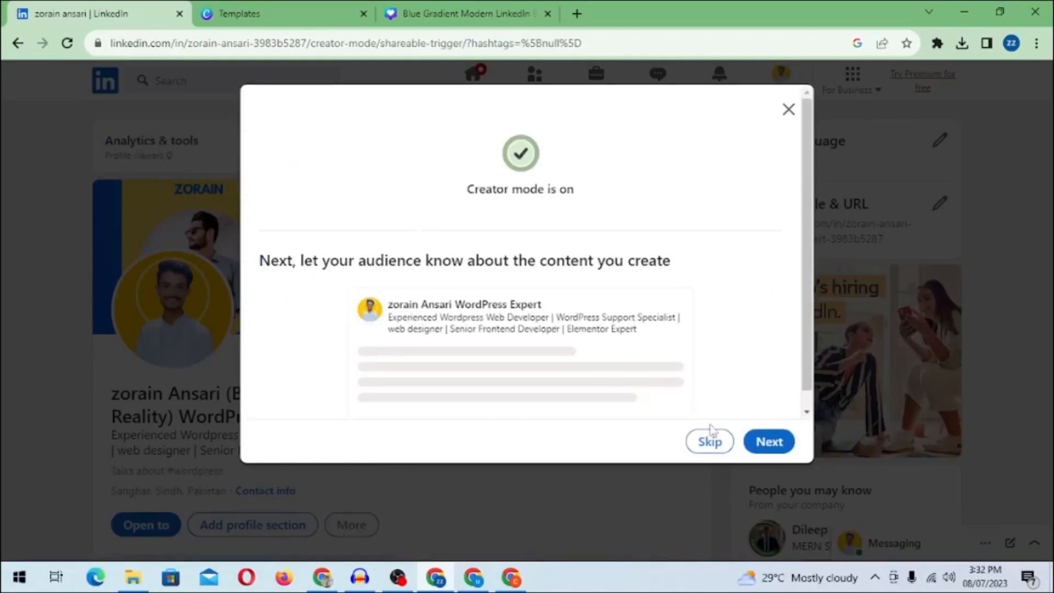
{"action": "left_click", "coordinate": [717, 446]}
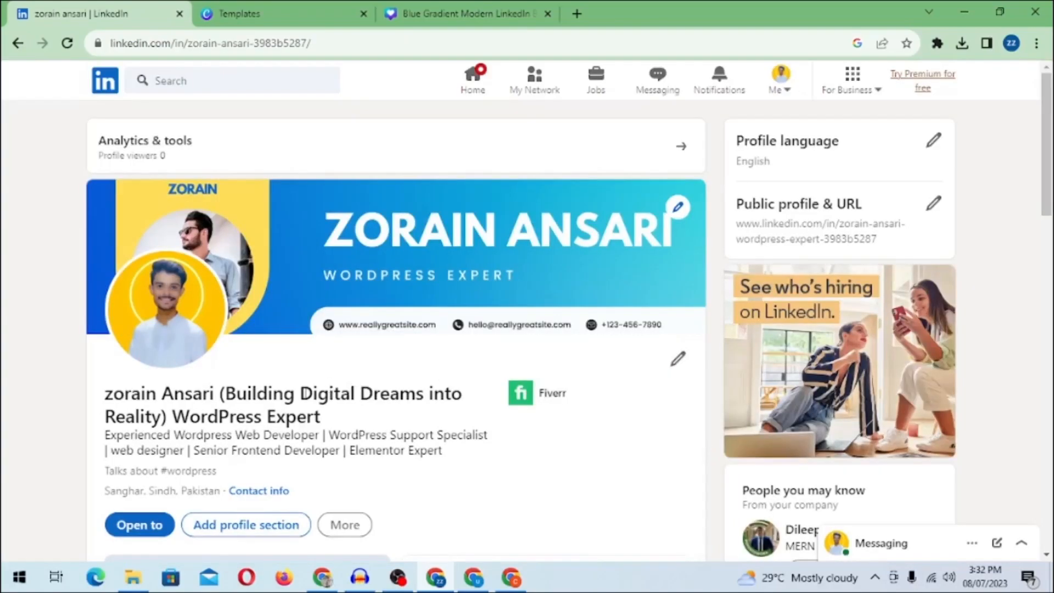
{"action": "scroll", "coordinate": [212, 303], "scroll_direction": "down", "scroll_amount": 3}
{"action": "left_click_drag", "start_coordinate": [167, 316], "coordinate": [249, 331]}
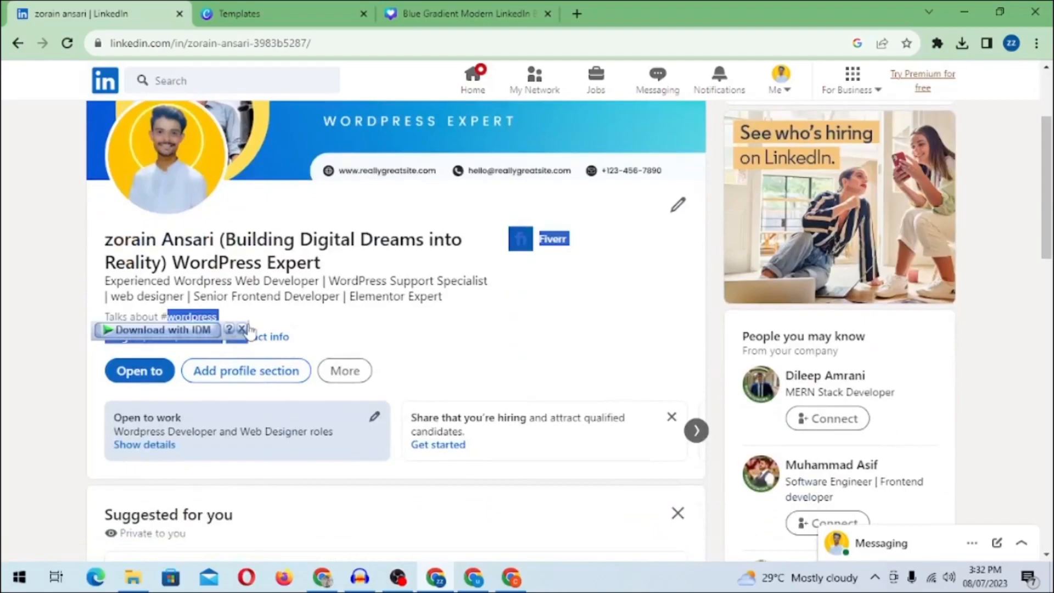
{"action": "left_click", "coordinate": [155, 320]}
{"action": "key", "text": "alt+Tab"}
{"action": "scroll", "coordinate": [445, 272], "scroll_direction": "up", "scroll_amount": 3}
{"action": "key", "text": "alt+Tab"}
{"action": "scroll", "coordinate": [372, 268], "scroll_direction": "down", "scroll_amount": 6}
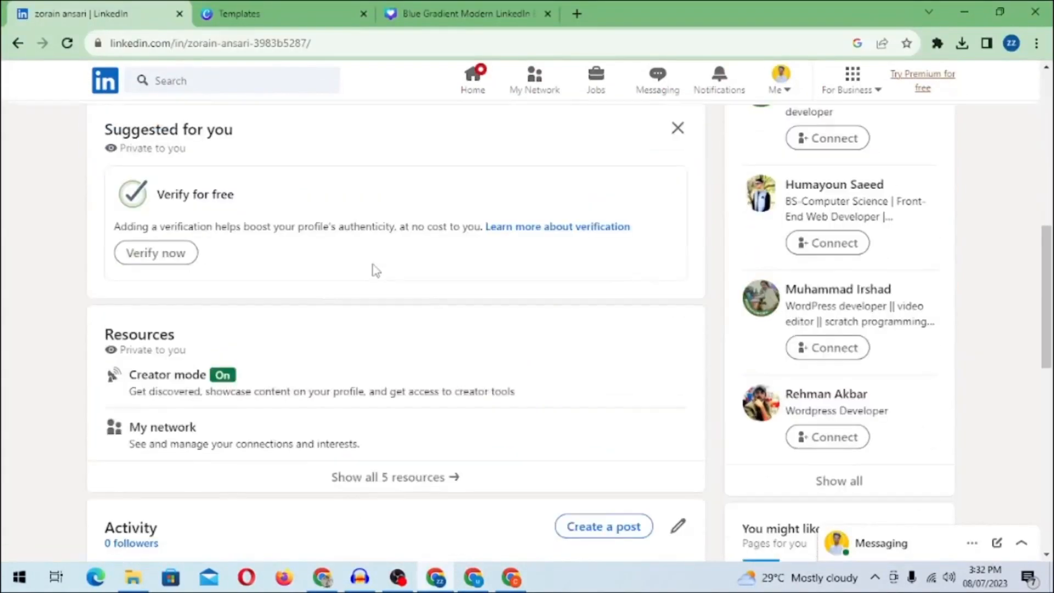
{"action": "scroll", "coordinate": [373, 270], "scroll_direction": "down", "scroll_amount": 2}
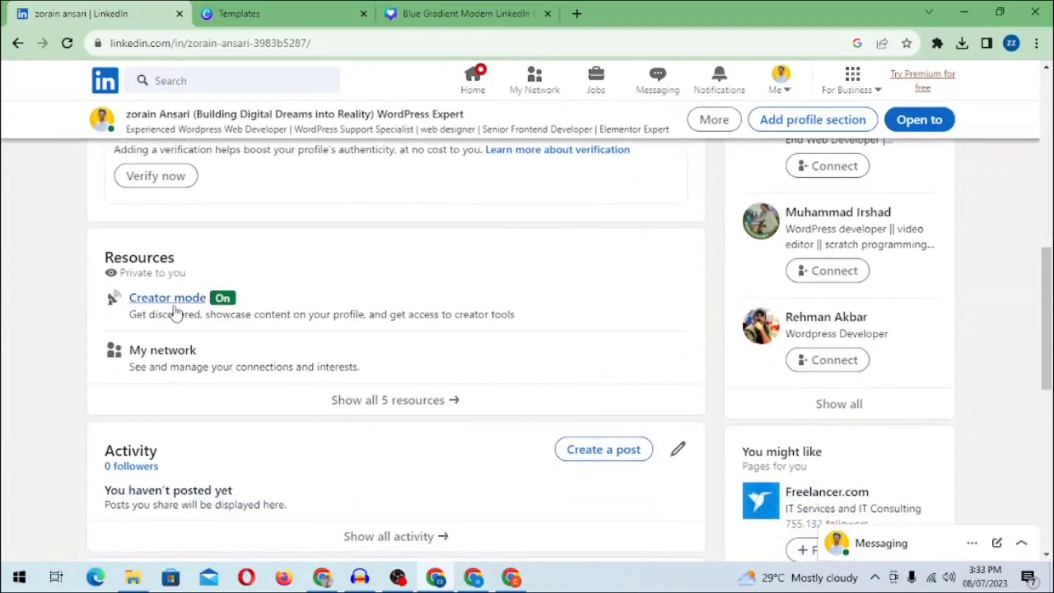
{"action": "scroll", "coordinate": [417, 263], "scroll_direction": "down", "scroll_amount": 10}
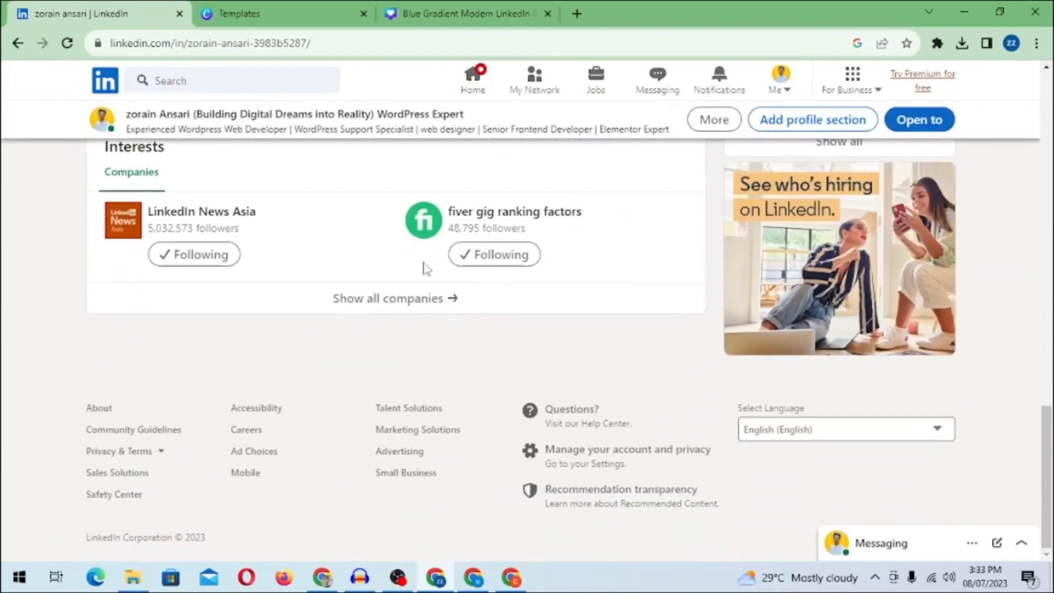
{"action": "scroll", "coordinate": [575, 341], "scroll_direction": "up", "scroll_amount": 15}
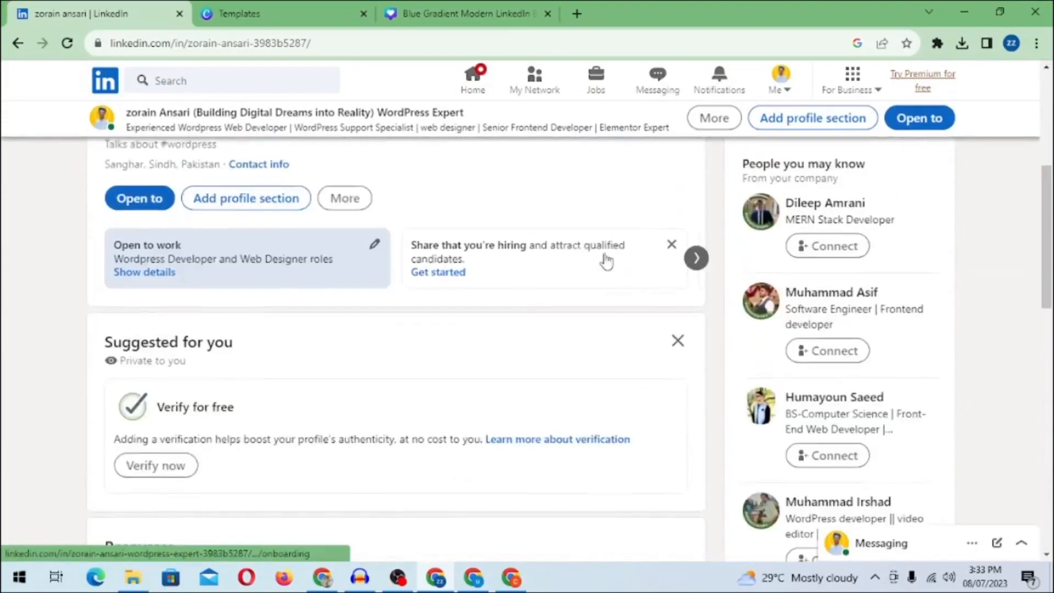
{"action": "scroll", "coordinate": [651, 261], "scroll_direction": "up", "scroll_amount": 6}
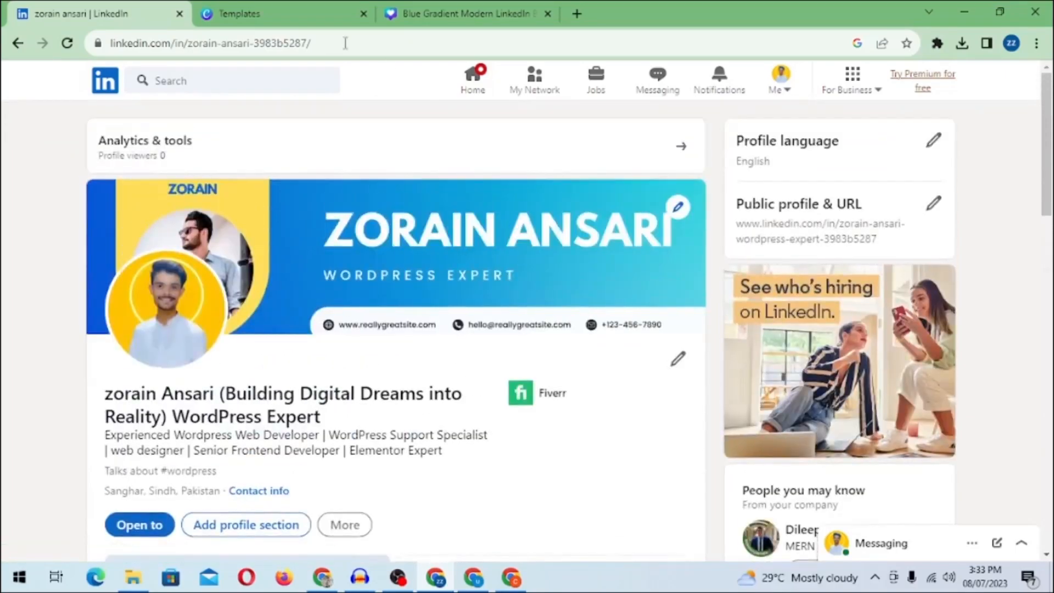
{"action": "left_click", "coordinate": [224, 82]}
Search LinkedIn for the owner's full name and scroll through the matching people and posts.
{"action": "type", "text": "ZORAIN"}
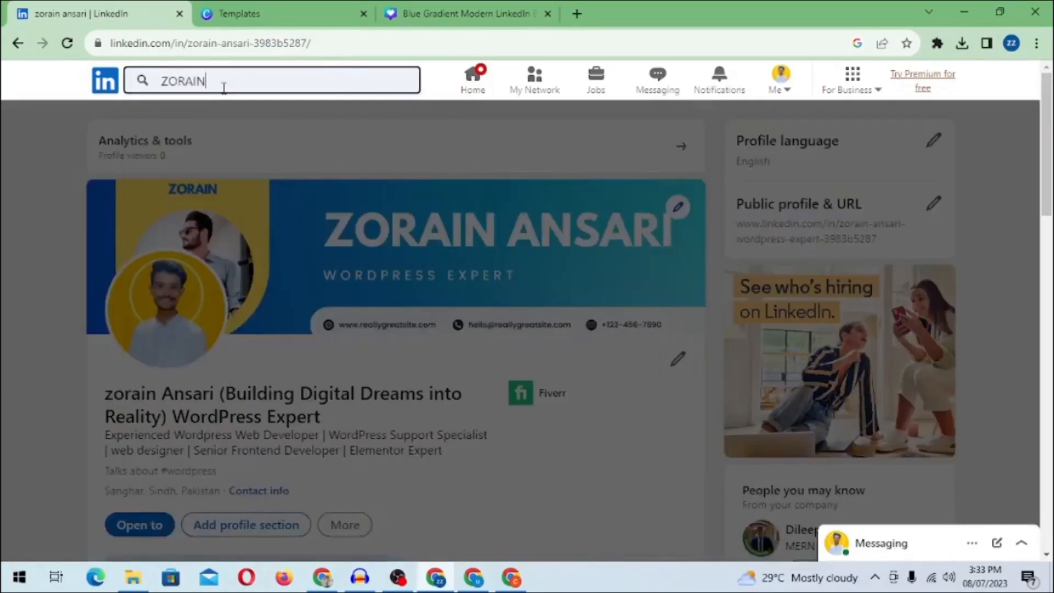
{"action": "type", "text": " ANSARI"}
{"action": "key", "text": "Return"}
{"action": "scroll", "coordinate": [303, 306], "scroll_direction": "down", "scroll_amount": 5}
{"action": "scroll", "coordinate": [219, 329], "scroll_direction": "up", "scroll_amount": 5}
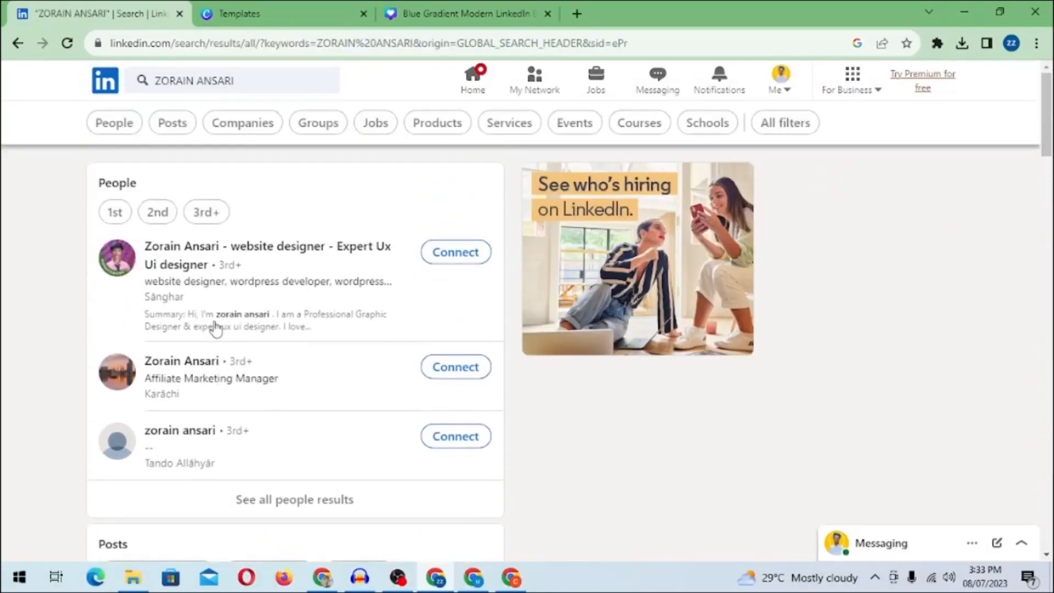
{"action": "scroll", "coordinate": [216, 329], "scroll_direction": "down", "scroll_amount": 10}
{"action": "scroll", "coordinate": [215, 323], "scroll_direction": "down", "scroll_amount": 4}
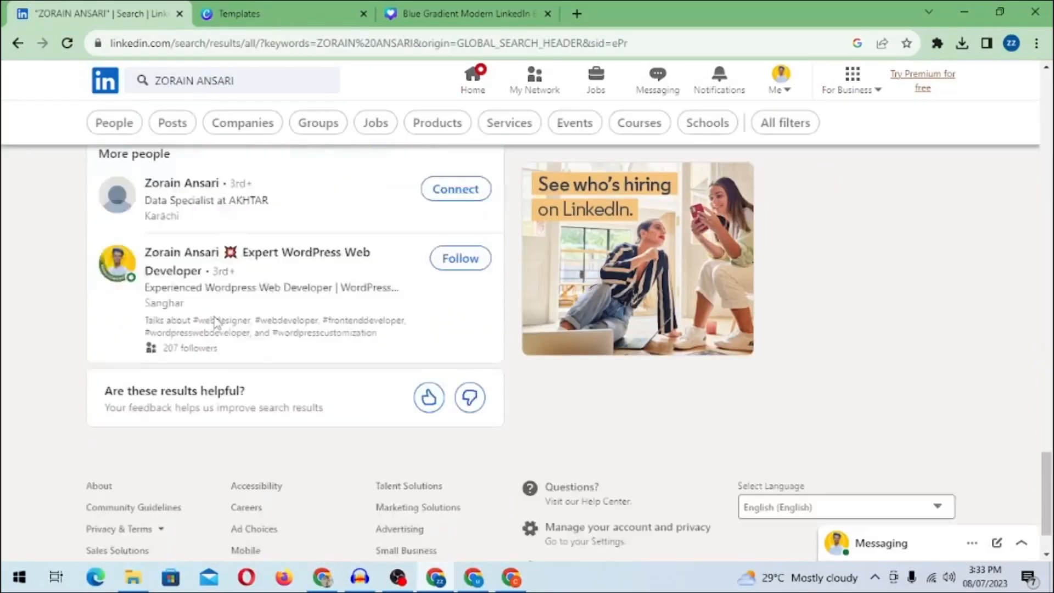
{"action": "scroll", "coordinate": [202, 320], "scroll_direction": "up", "scroll_amount": 10}
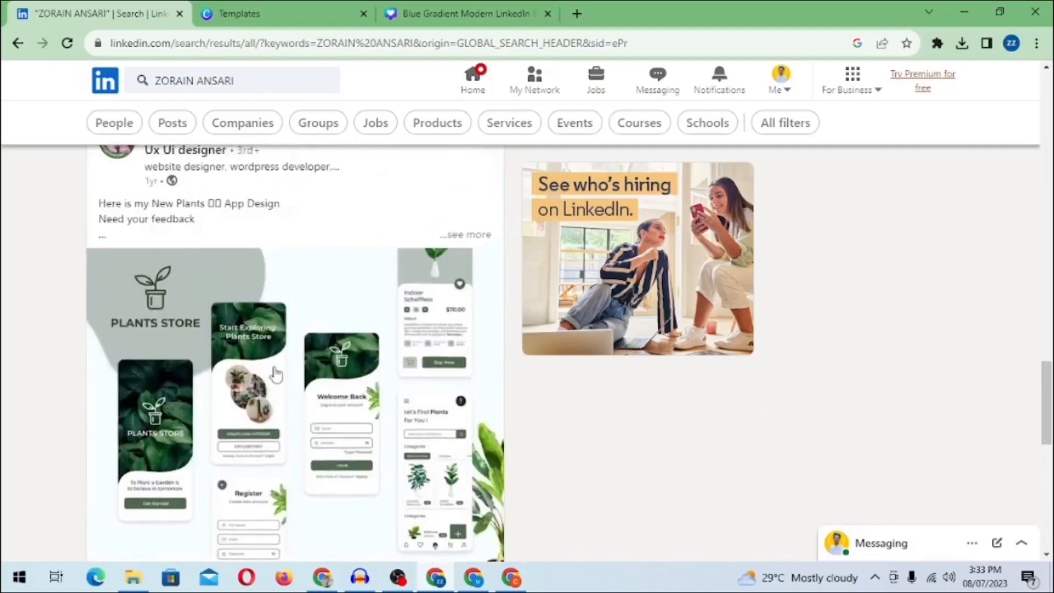
{"action": "scroll", "coordinate": [245, 451], "scroll_direction": "down", "scroll_amount": 8}
{"action": "scroll", "coordinate": [229, 247], "scroll_direction": "up", "scroll_amount": 15}
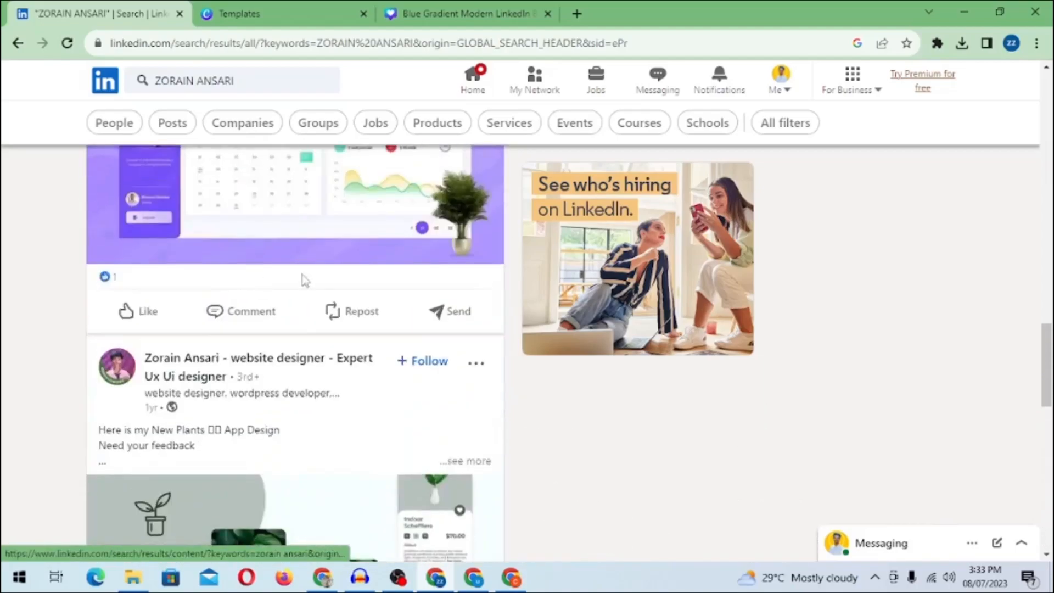
{"action": "scroll", "coordinate": [229, 280], "scroll_direction": "up", "scroll_amount": 10}
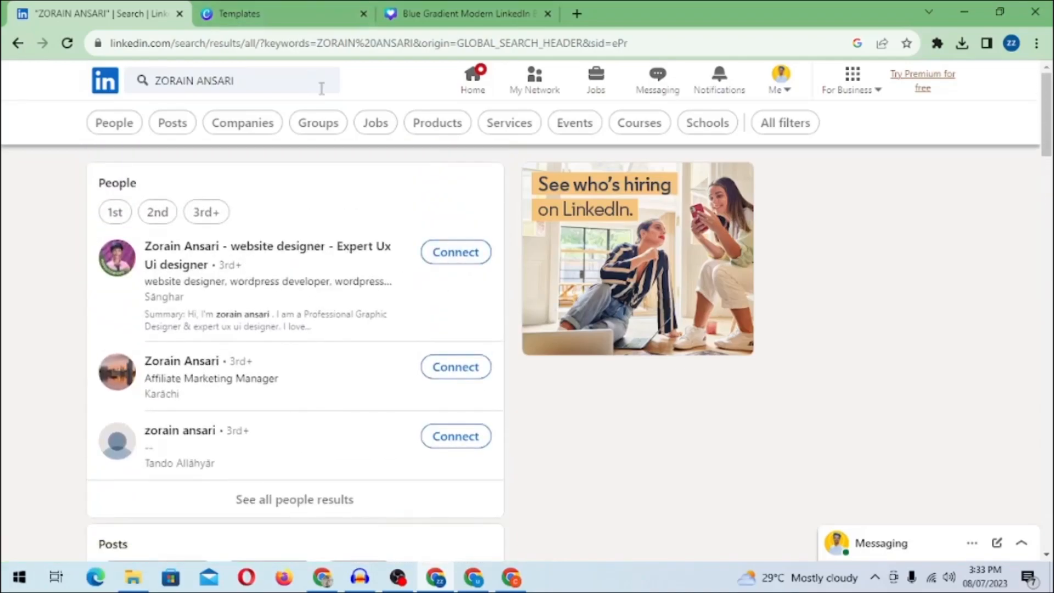
Search LinkedIn for WORDPRESS and scan the results.
{"action": "double_click", "coordinate": [301, 88]}
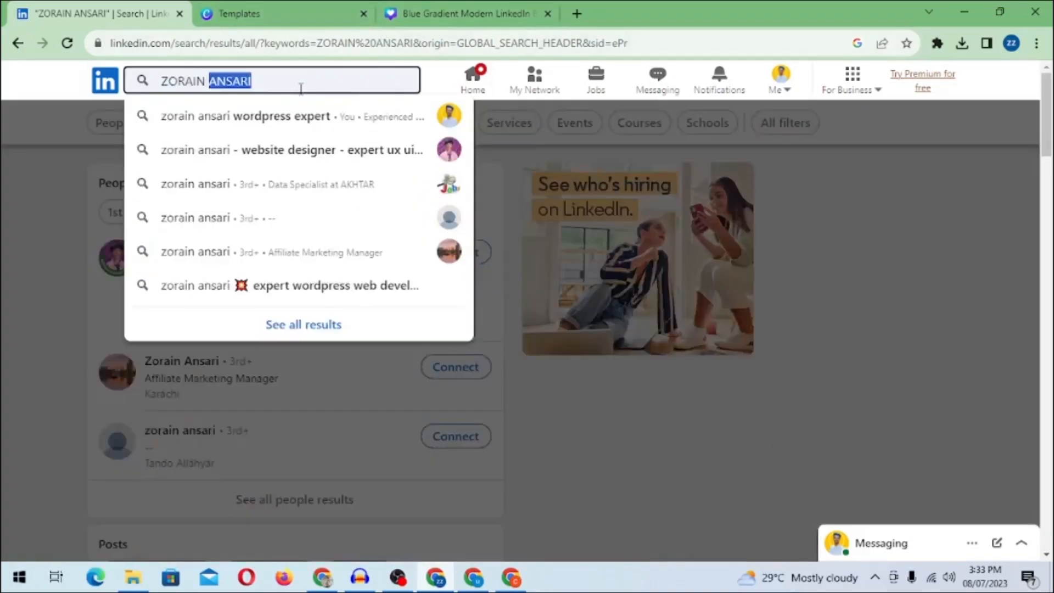
{"action": "type", "text": "WORDPRESS"}
{"action": "key", "text": "Return"}
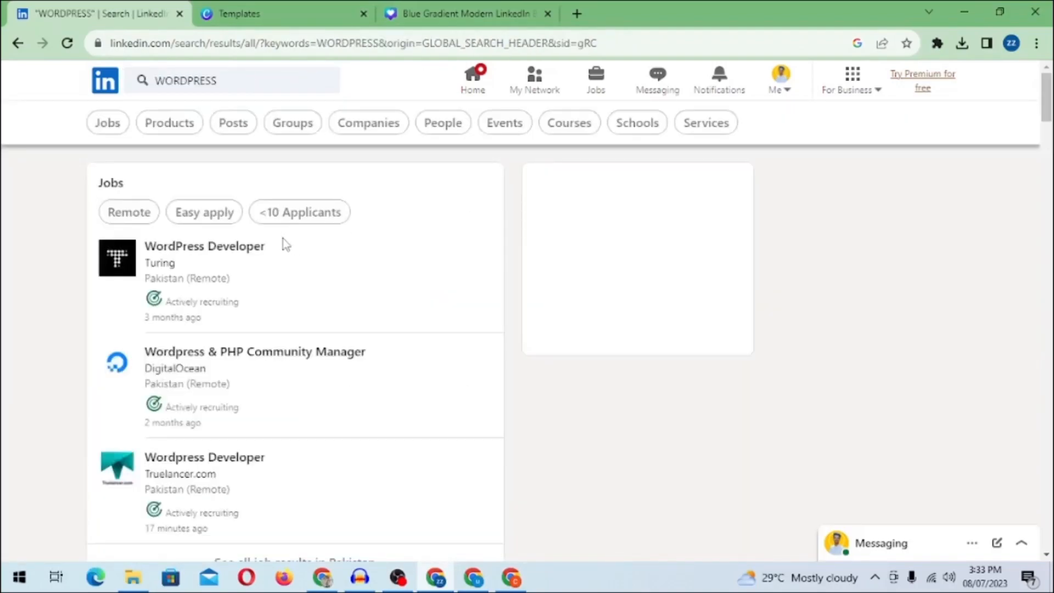
{"action": "scroll", "coordinate": [364, 298], "scroll_direction": "down", "scroll_amount": 15}
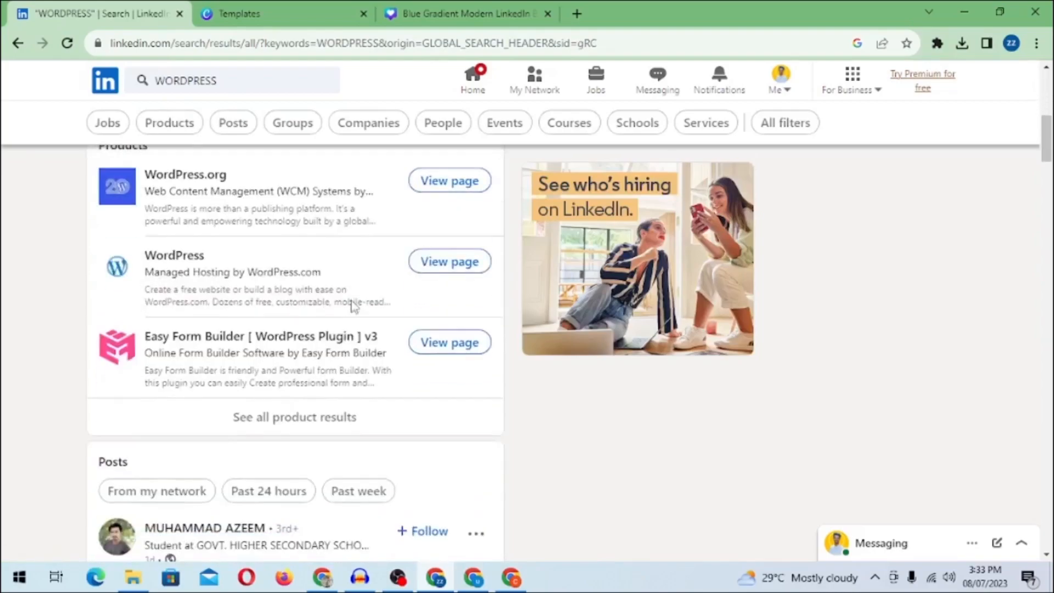
{"action": "scroll", "coordinate": [227, 345], "scroll_direction": "down", "scroll_amount": 8}
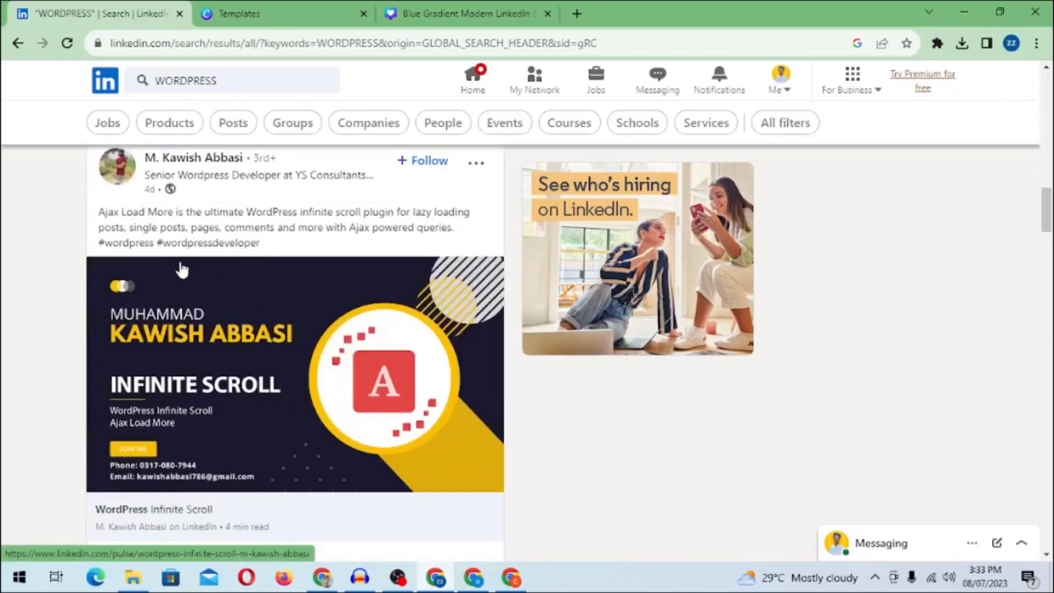
{"action": "scroll", "coordinate": [197, 263], "scroll_direction": "up", "scroll_amount": 10}
{"action": "scroll", "coordinate": [193, 227], "scroll_direction": "up", "scroll_amount": 1}
Filter to Jobs and open the DigitalOcean community manager posting.
{"action": "left_click", "coordinate": [105, 124]}
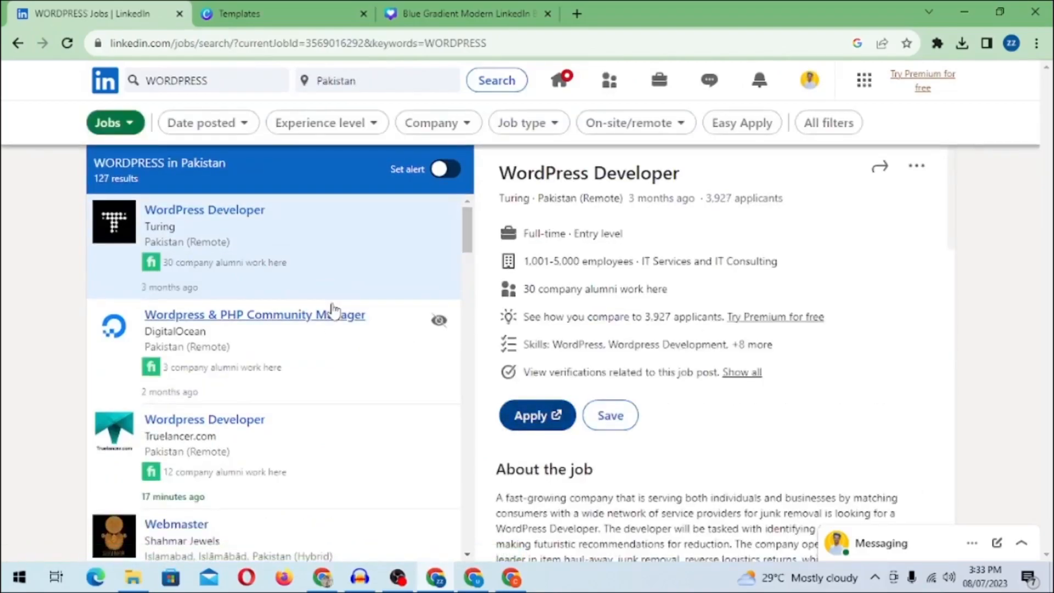
{"action": "left_click", "coordinate": [331, 314]}
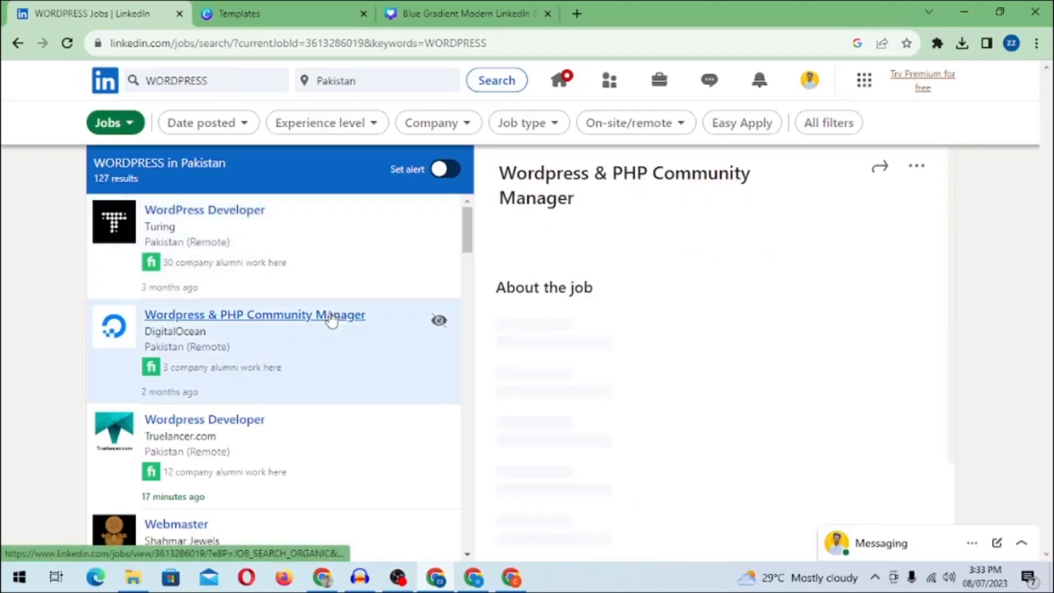
{"action": "scroll", "coordinate": [813, 296], "scroll_direction": "down", "scroll_amount": 5}
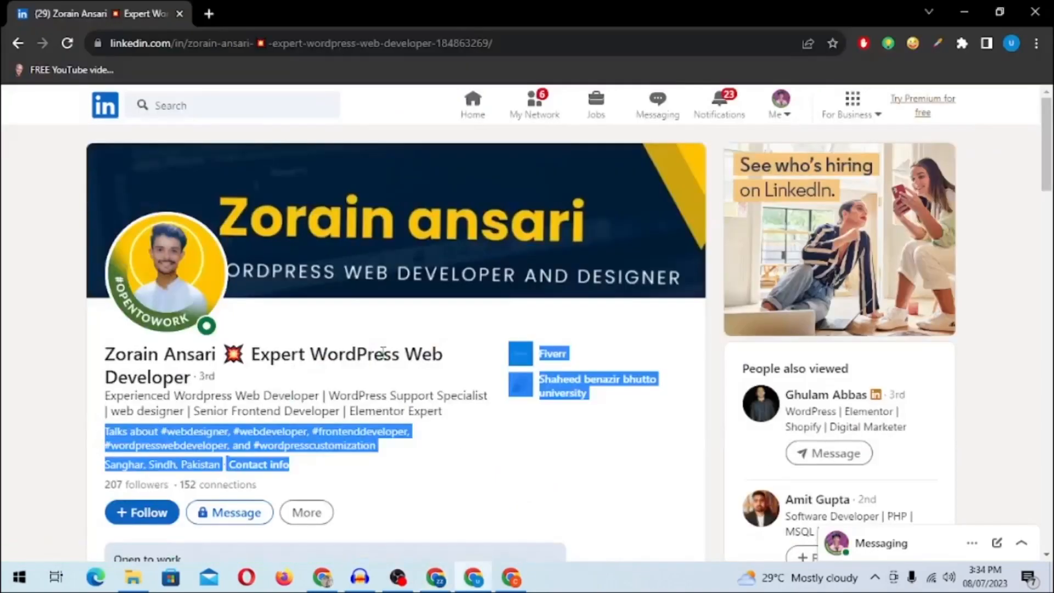
{"action": "scroll", "coordinate": [473, 325], "scroll_direction": "down", "scroll_amount": 5}
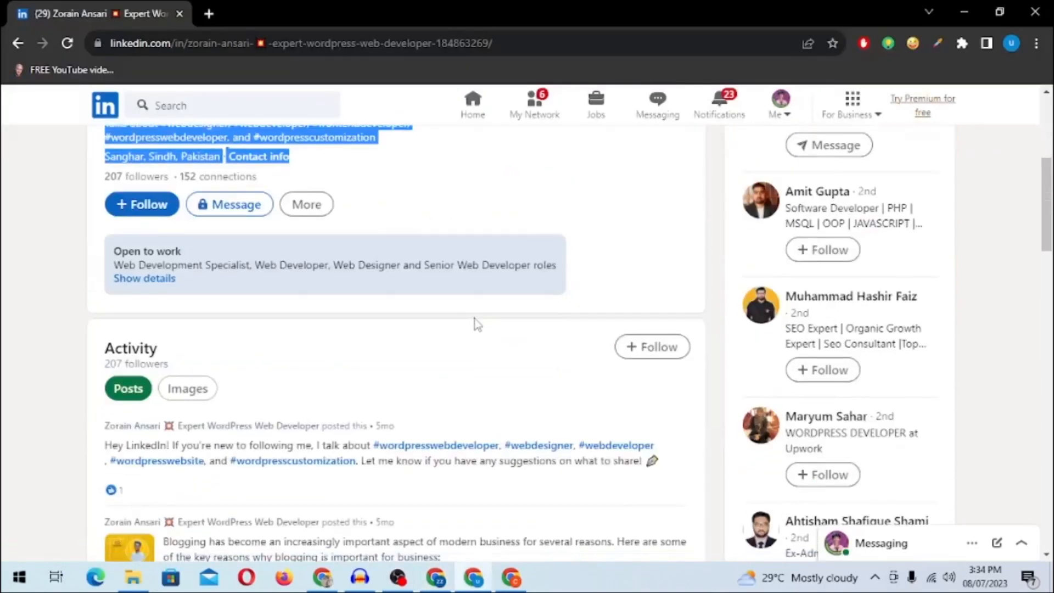